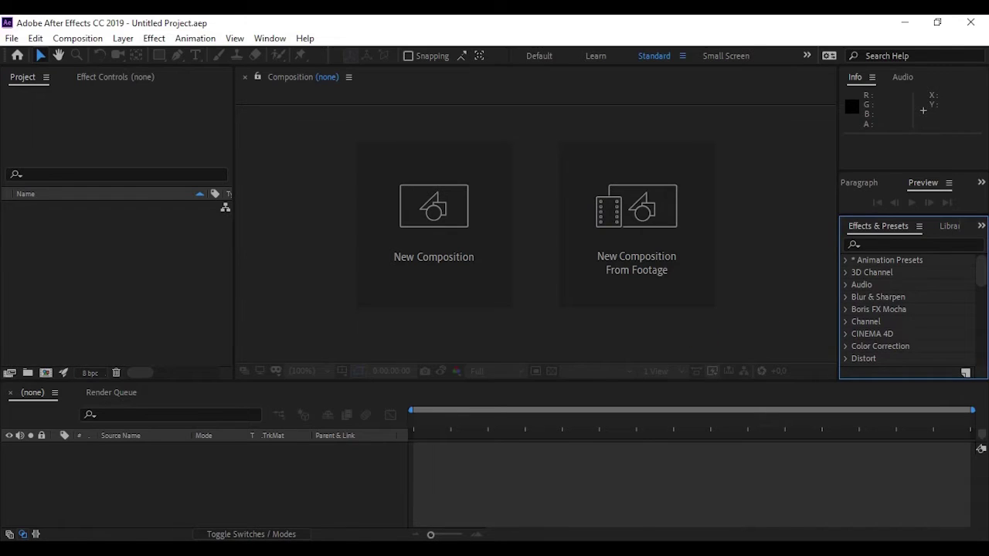
key("alt+Tab")
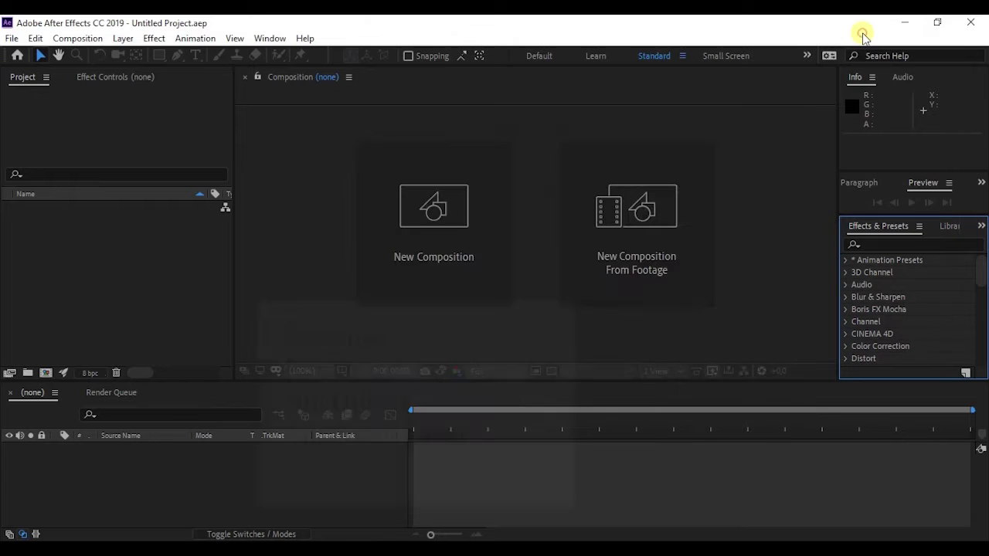
left_click(860, 32)
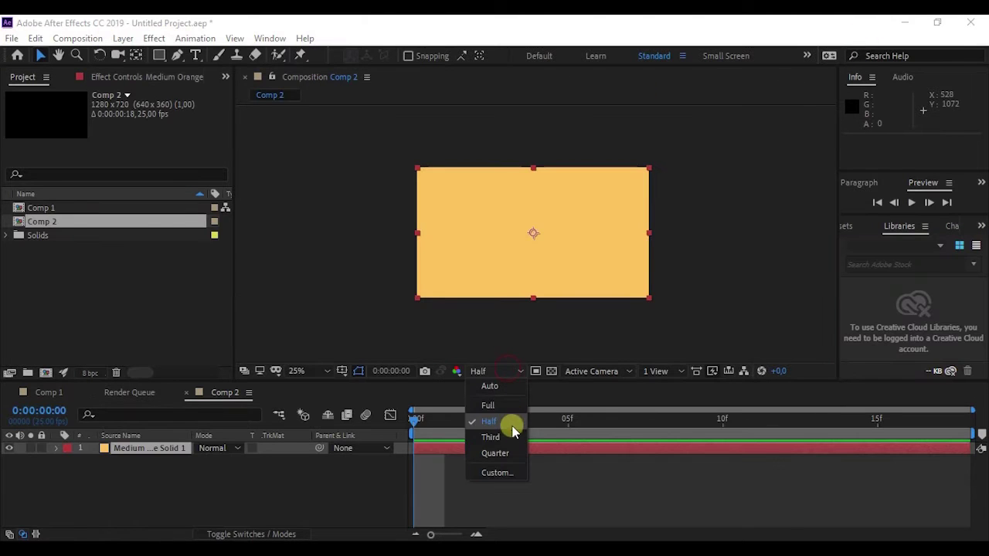
Set the preview resolution to Third and add frameflower.png from the desktop to Comp 2 above the orange solid
left_click(510, 433)
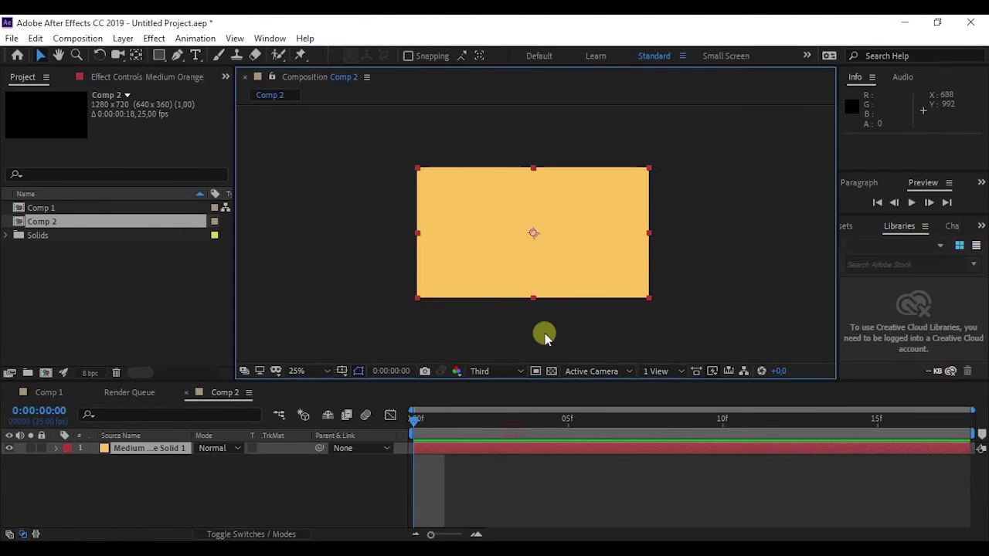
key("period")
left_click(775, 315)
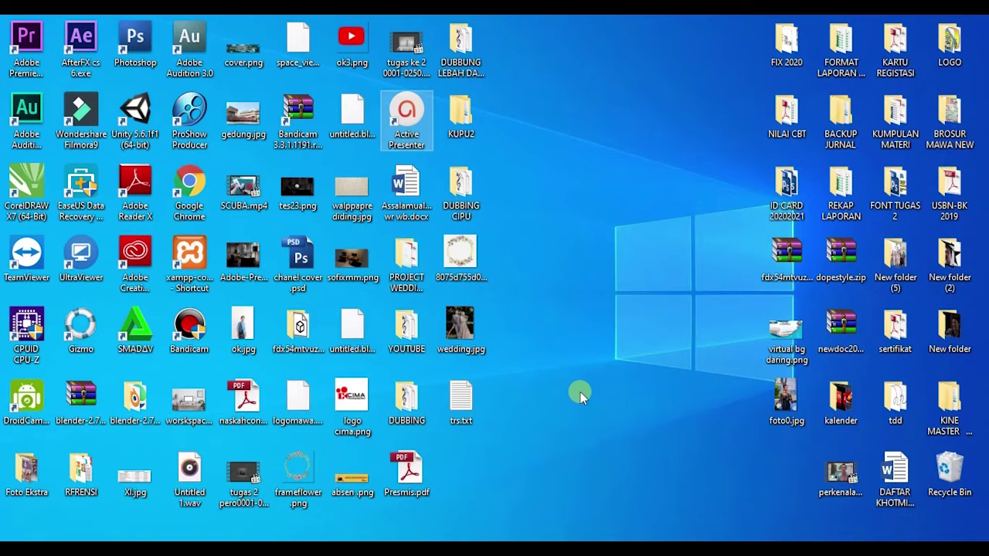
left_click_drag(300, 480, 113, 270)
left_click_drag(66, 242, 174, 437)
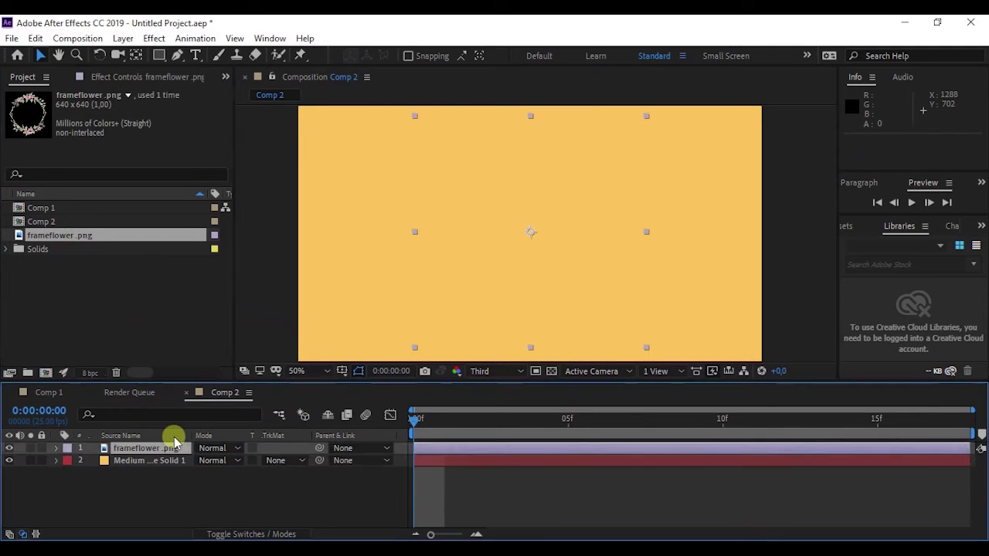
Set the preview resolution to Full and place wedding.jpg from the desktop as a layer directly beneath the flower frame
left_click(495, 370)
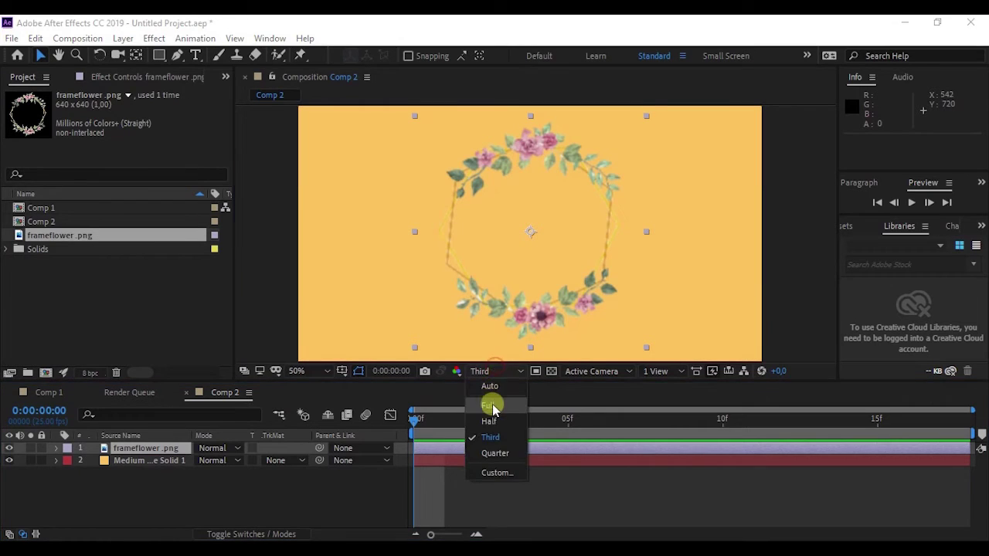
left_click(492, 404)
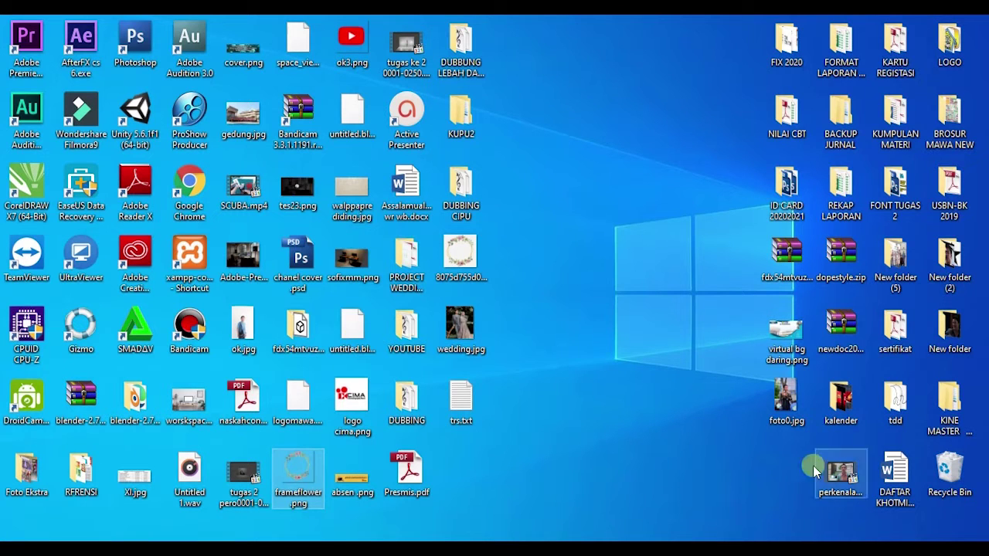
left_click_drag(461, 328, 133, 314)
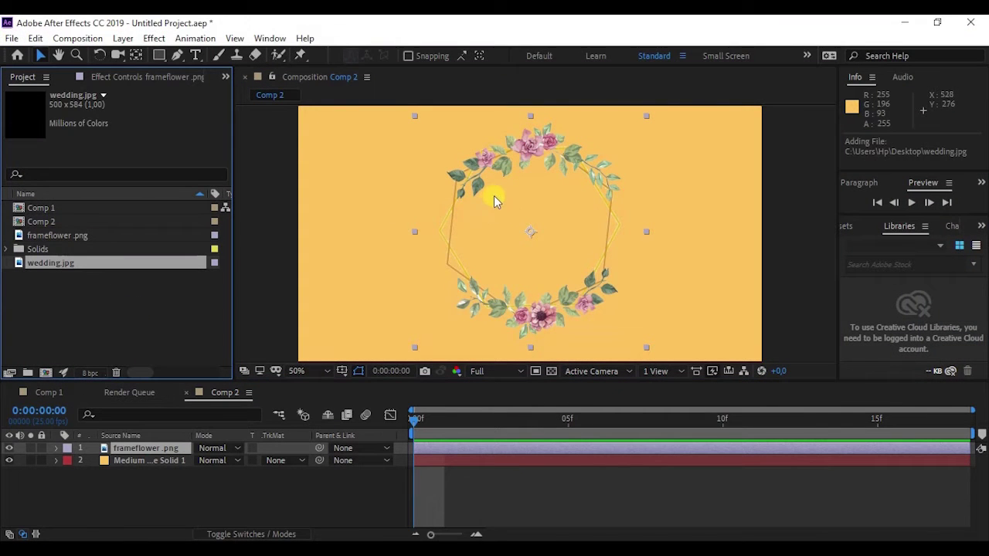
left_click_drag(66, 262, 127, 456)
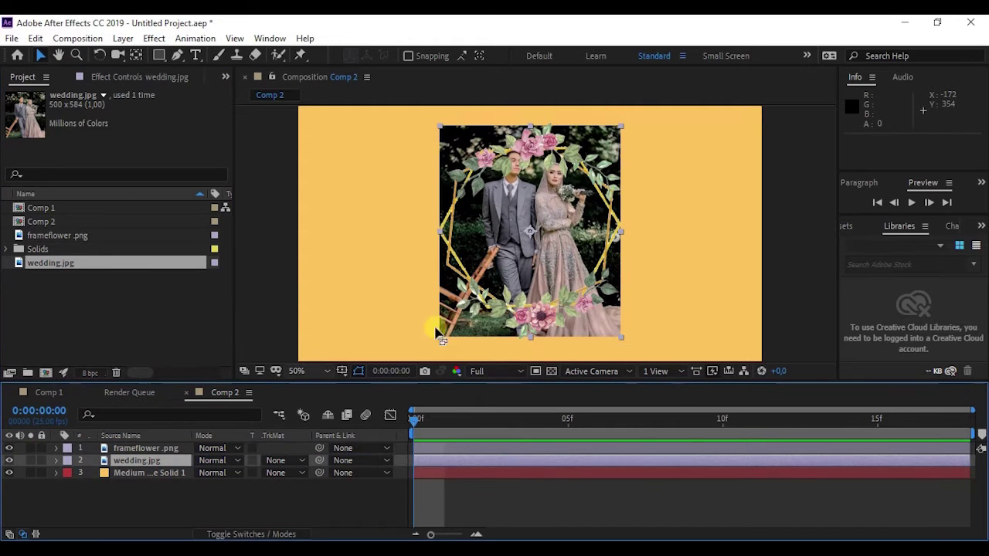
Lock the frameflower layer in Comp 2
key("slash")
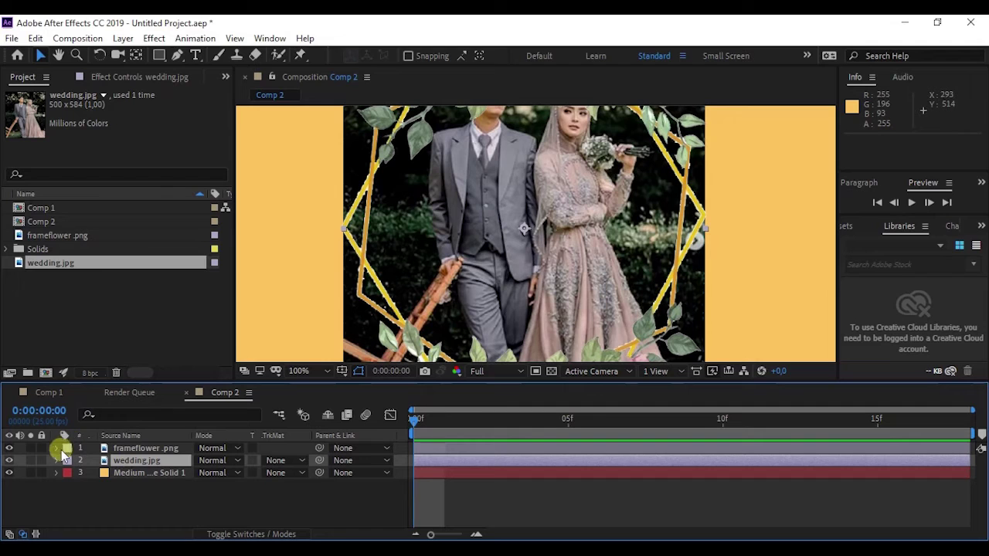
left_click(30, 448)
left_click(31, 448)
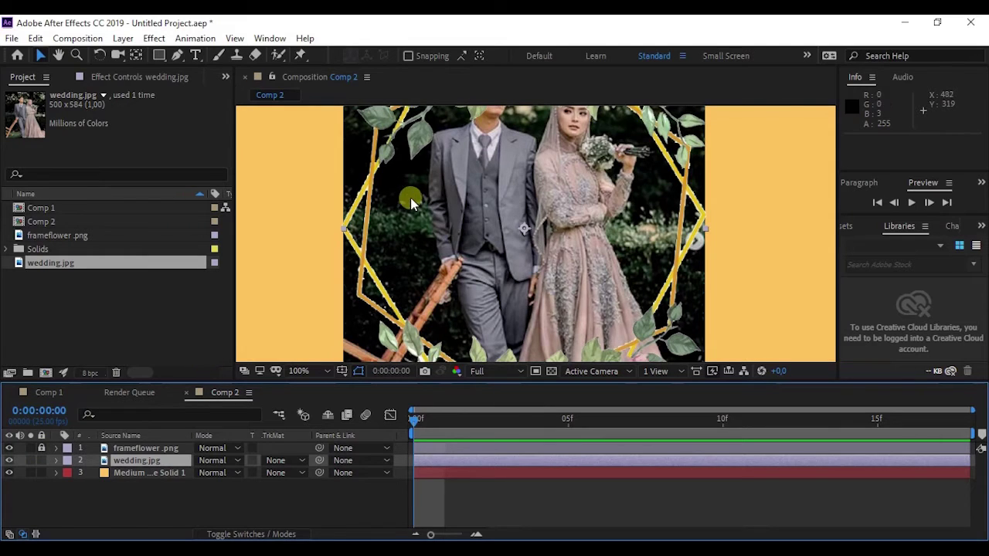
Start a Pen tool mask on the wedding.jpg layer, tracing the flower frame's lower edge from its lower-left to its lower-right corner
left_click(158, 463)
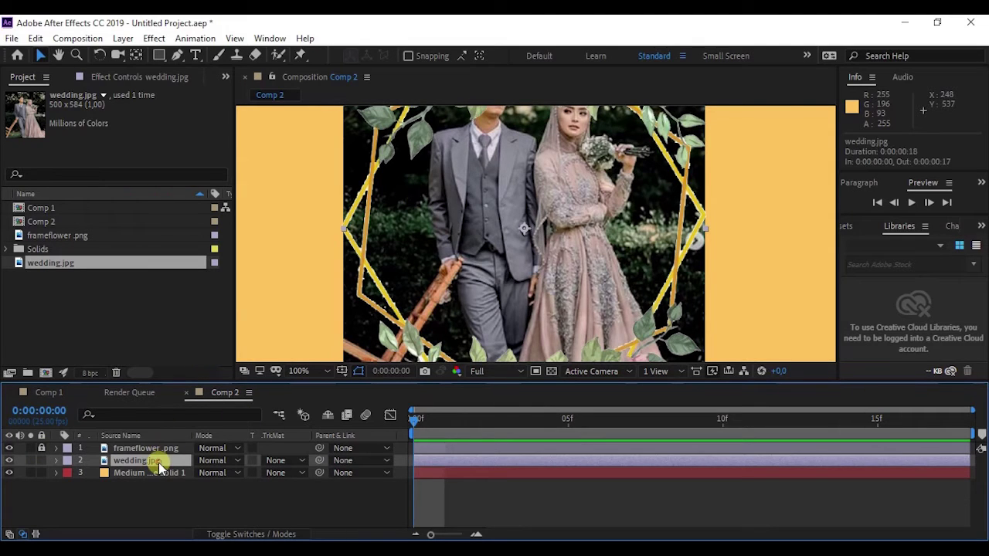
left_click(179, 58)
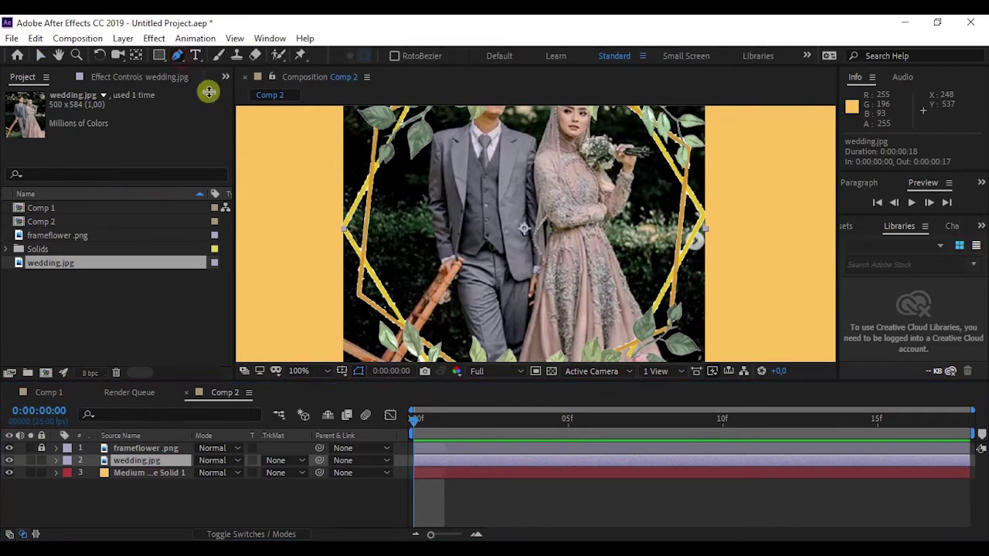
left_click(358, 297)
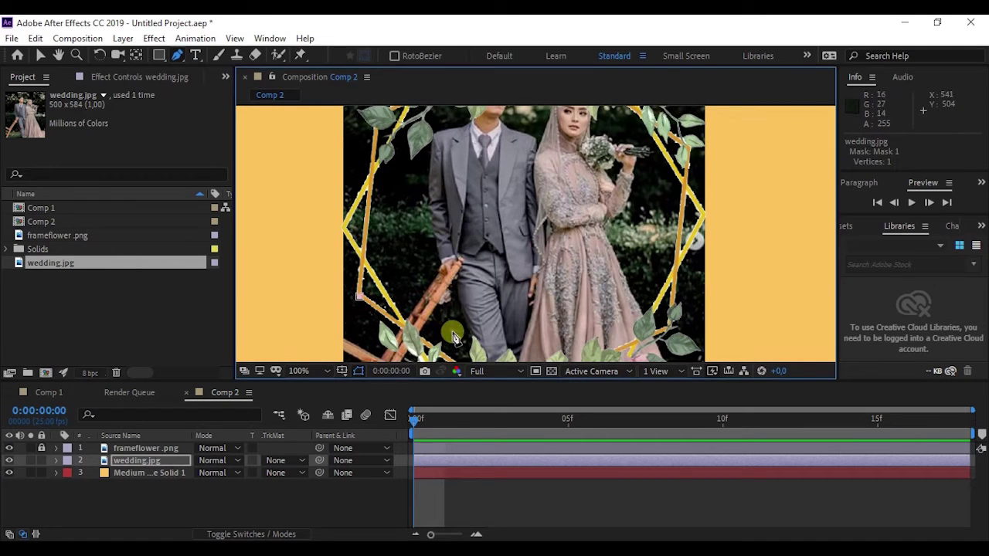
key("space")
left_click_drag(448, 318, 453, 254)
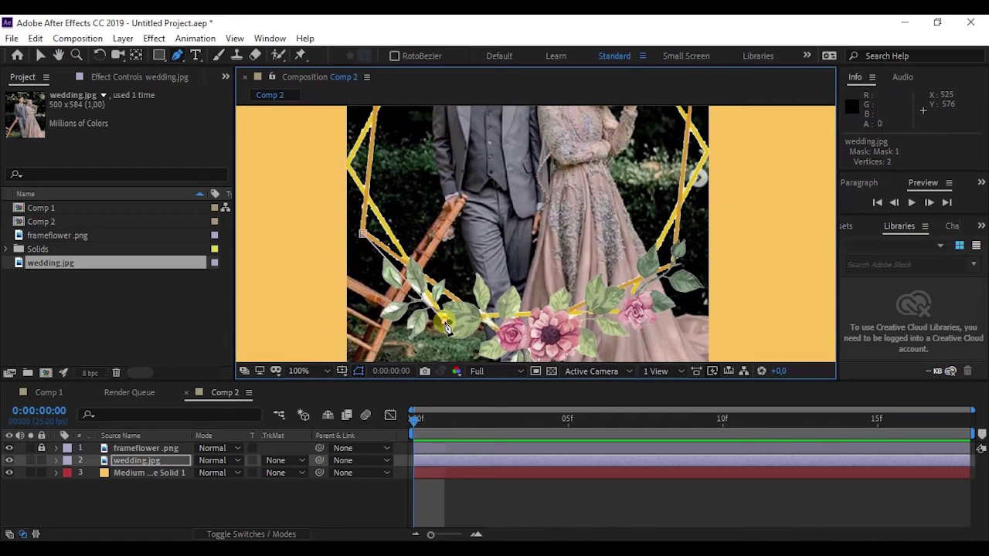
left_click(485, 316)
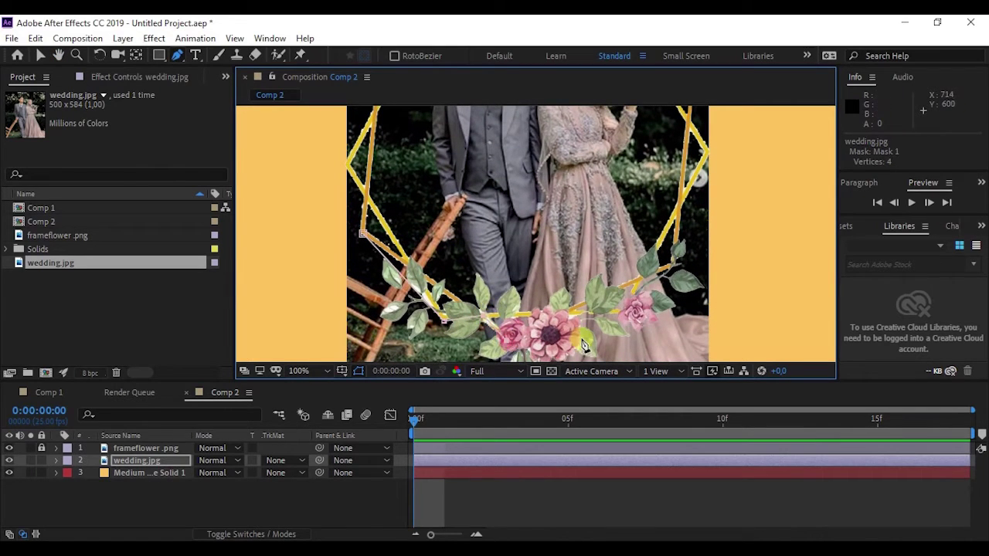
left_click(634, 290)
left_click(678, 274)
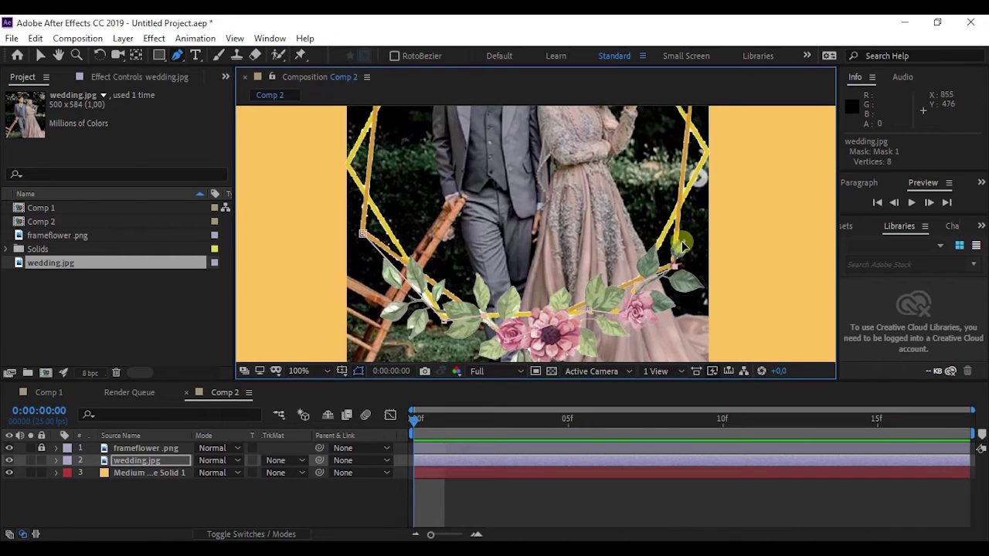
Continue the wedding photo's mask up the right side of the flower frame and across its top edge
scroll(678, 267, "up", 2)
left_click(680, 284)
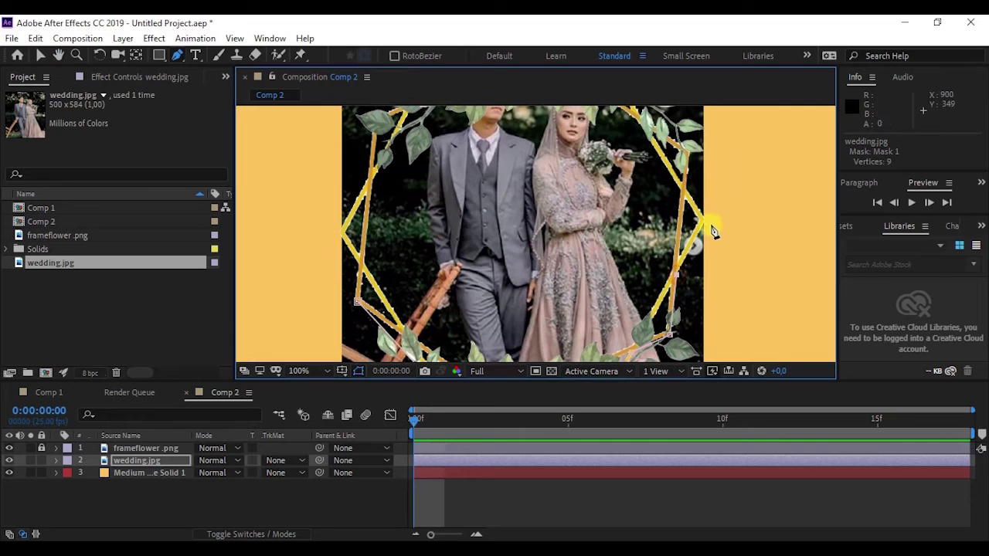
left_click_drag(694, 201, 719, 282)
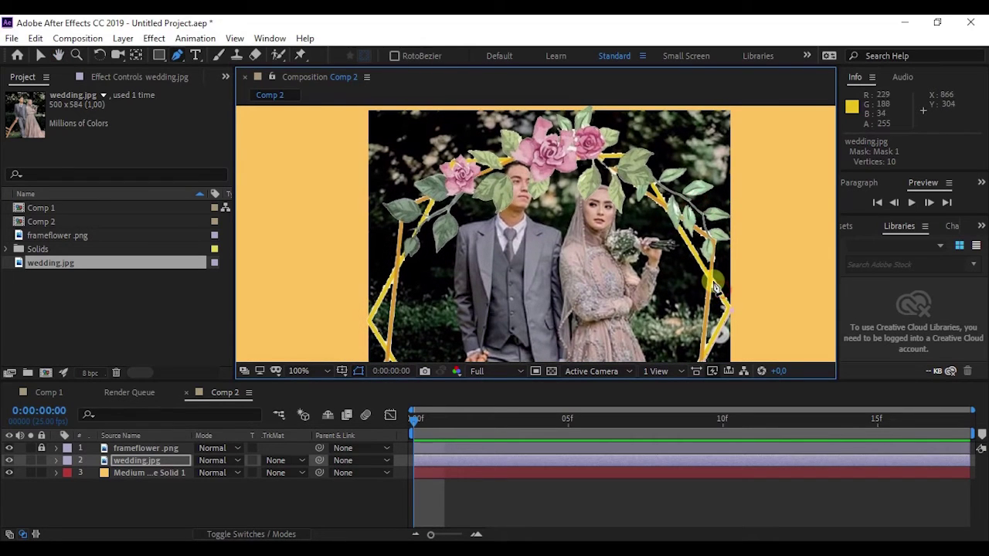
left_click(717, 255)
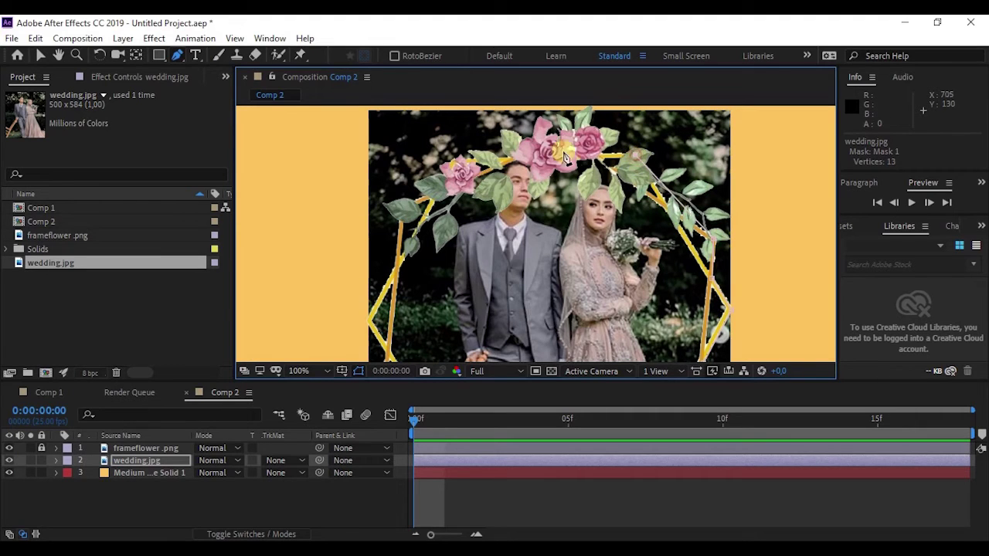
left_click(463, 160)
right_click(463, 161)
key("Escape")
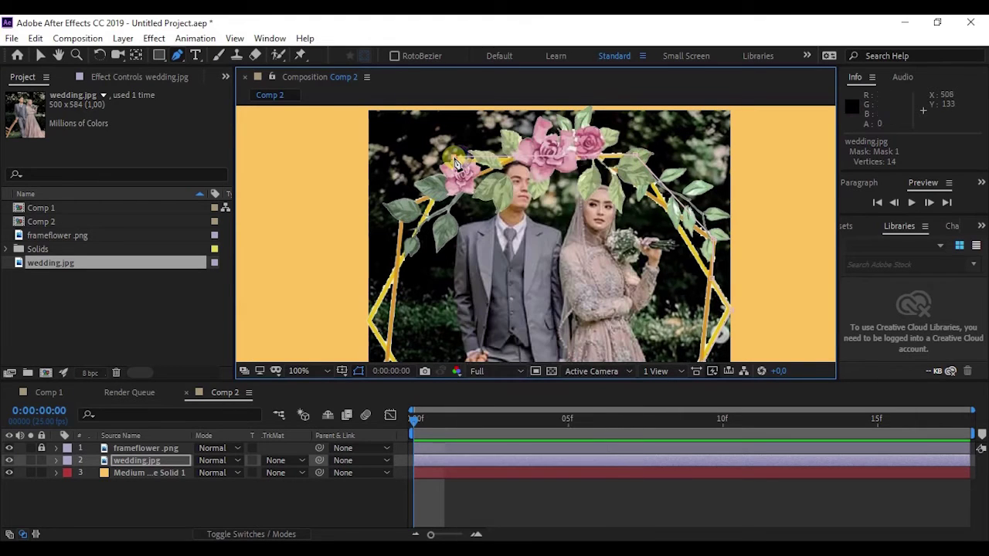
Trace the mask down the left side of the flower frame and close it at its starting point
left_click(404, 259)
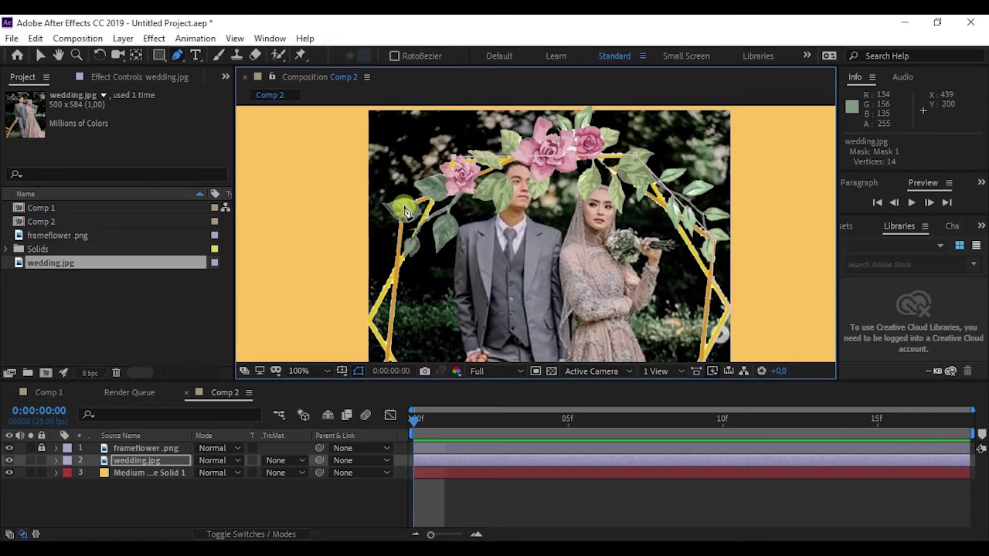
left_click(427, 197)
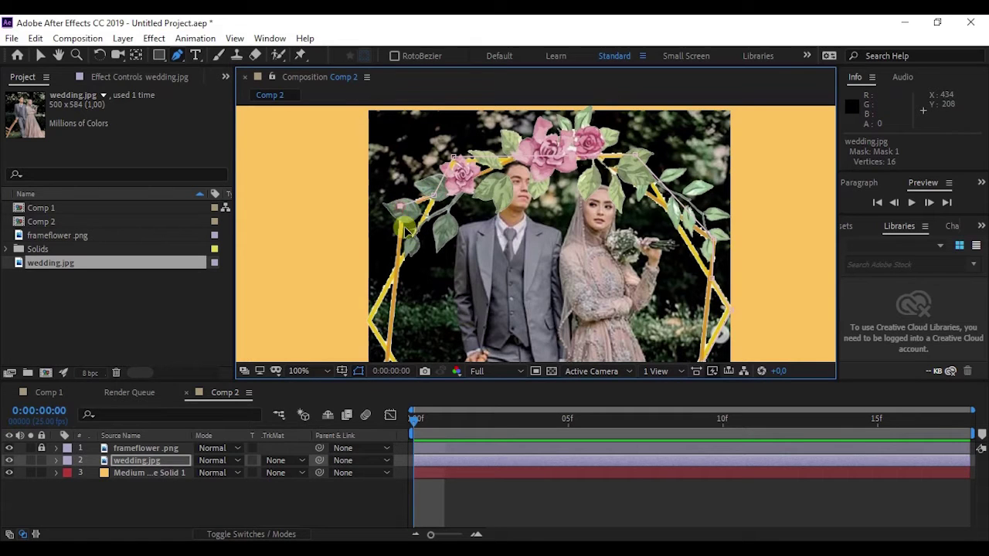
scroll(417, 216, "down", 2)
left_click(404, 235)
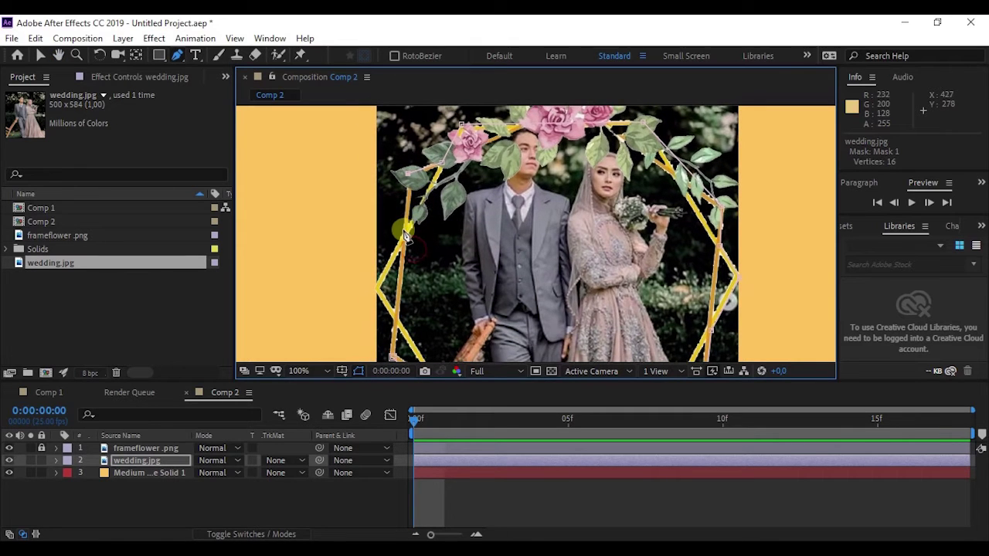
left_click(376, 294)
scroll(382, 263, "down", 5)
left_click(394, 245)
left_click(389, 279)
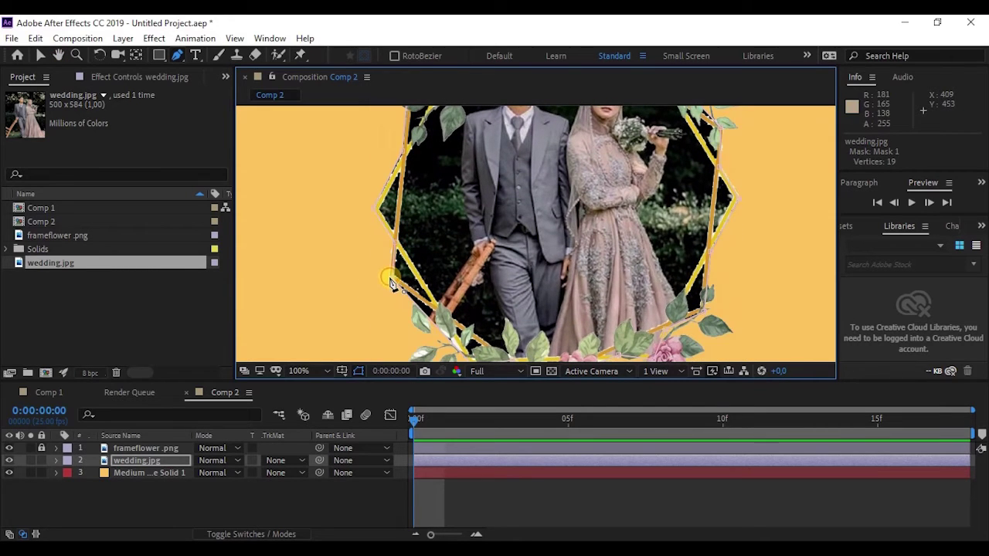
scroll(528, 215, "down", 4)
scroll(528, 215, "up", 2)
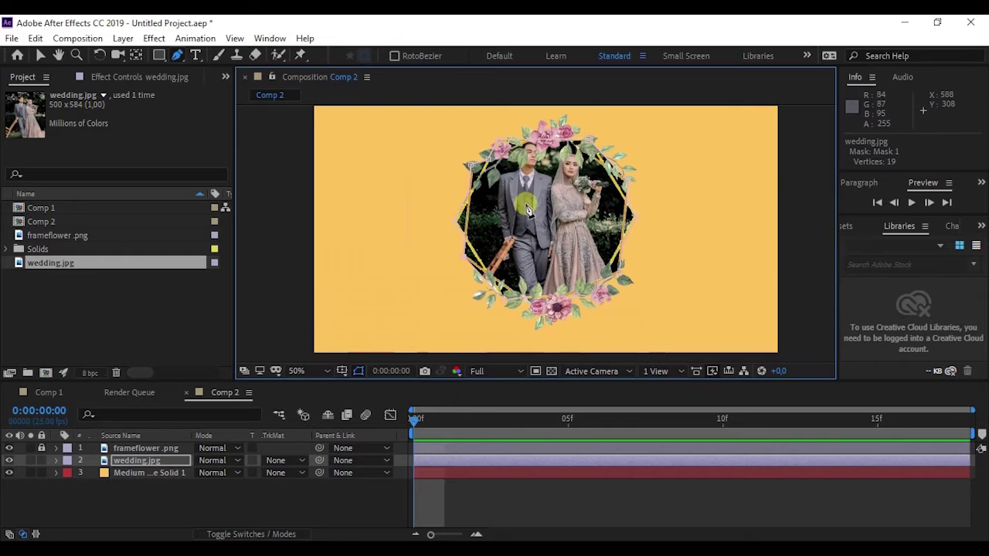
left_click(41, 56)
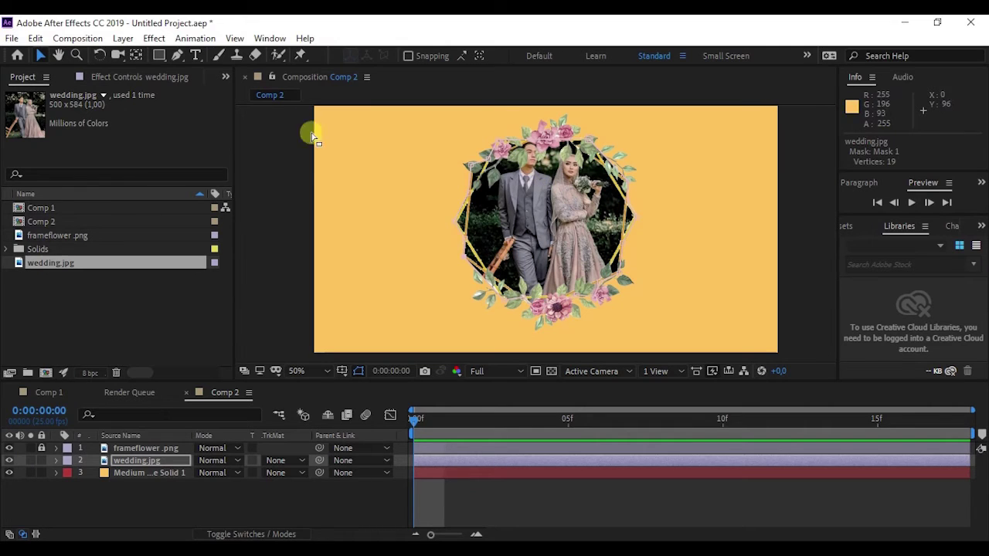
key("alt+Tab")
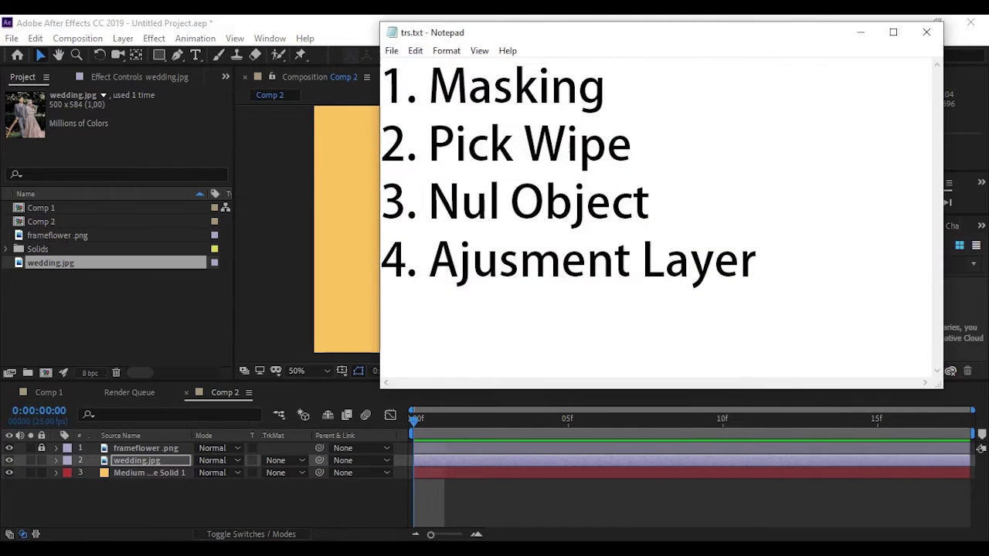
key("super+Down")
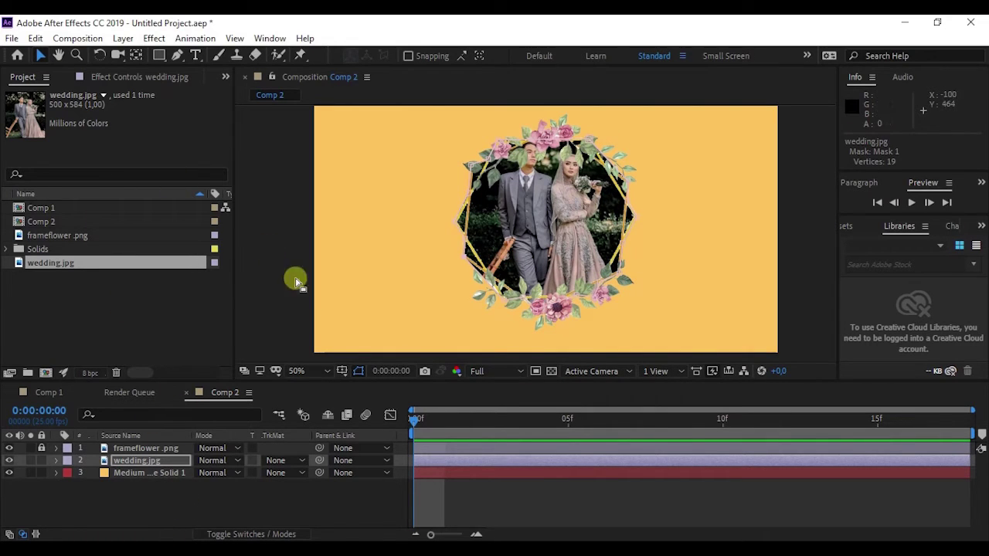
Unlock the frameflower layer and add a text layer above it reading "SMK MAWA" across the lower part of the composition
left_click(42, 448)
left_click(124, 453)
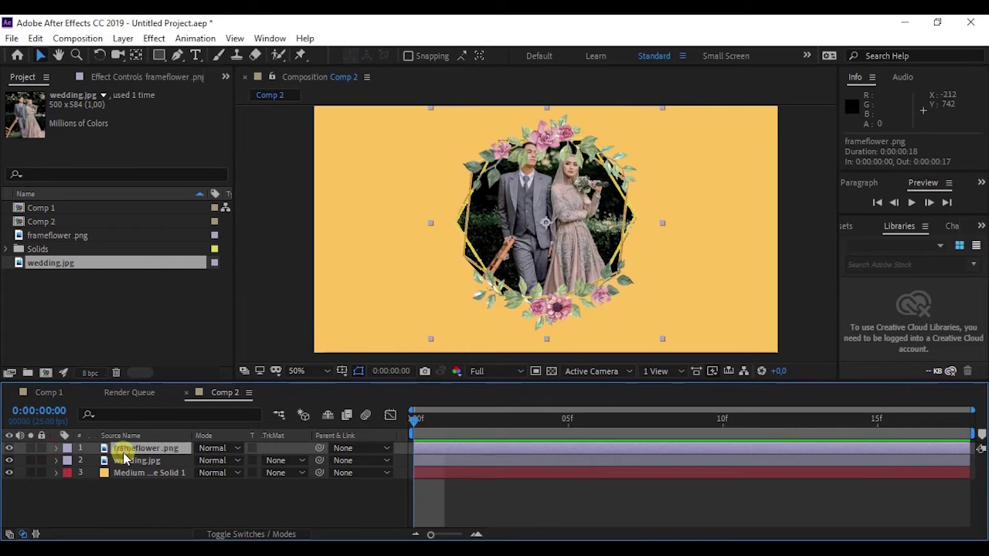
left_click(195, 56)
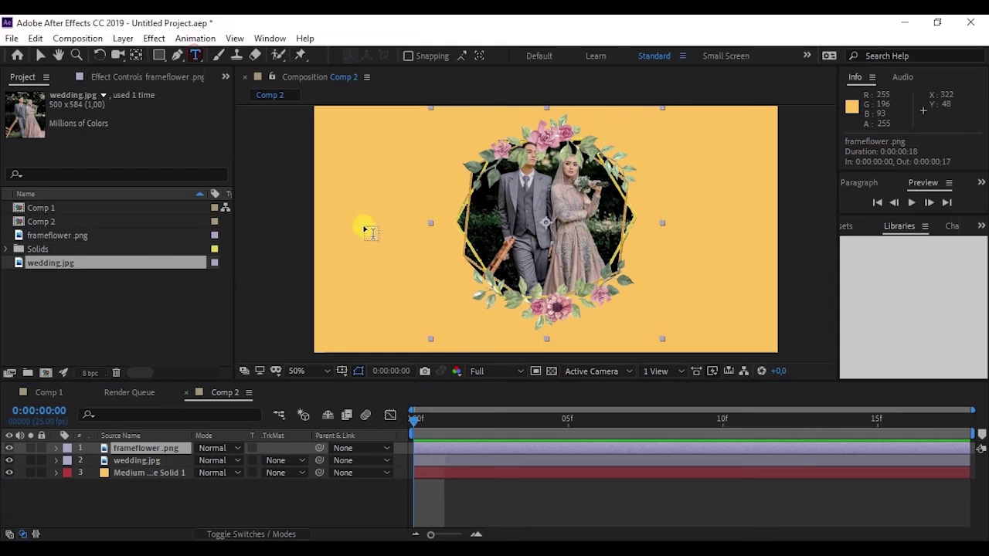
left_click(352, 310)
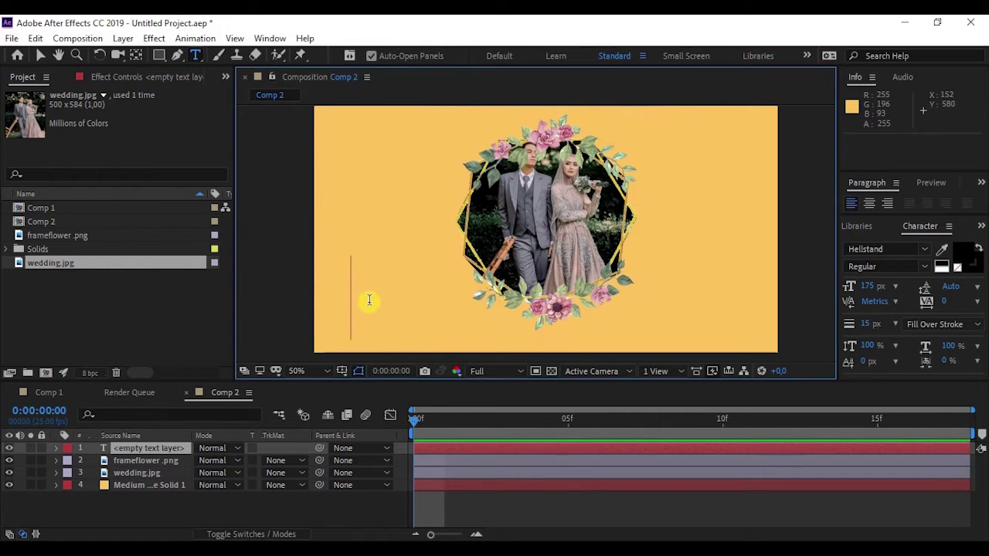
type("SMK")
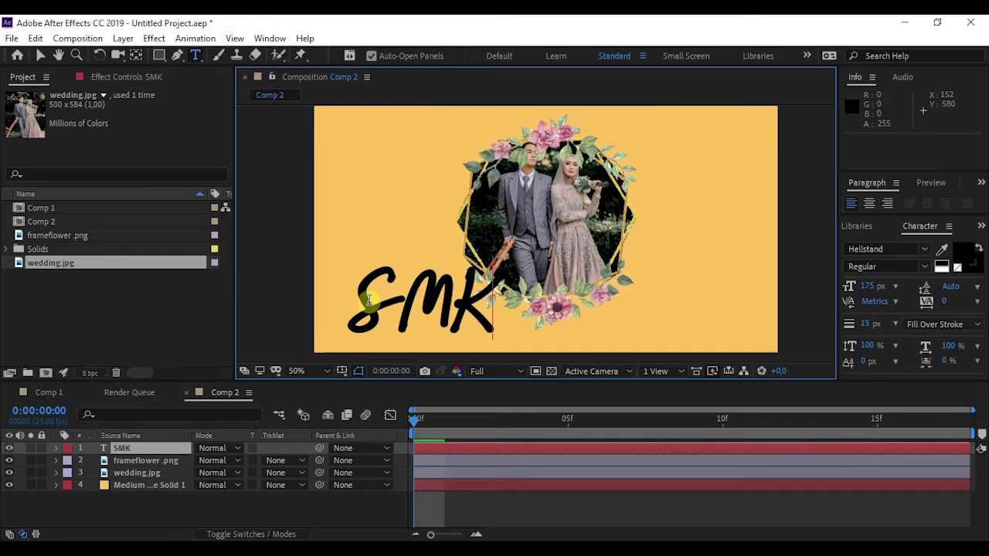
double_click(370, 299)
left_click(473, 295)
double_click(488, 295)
left_click(493, 303)
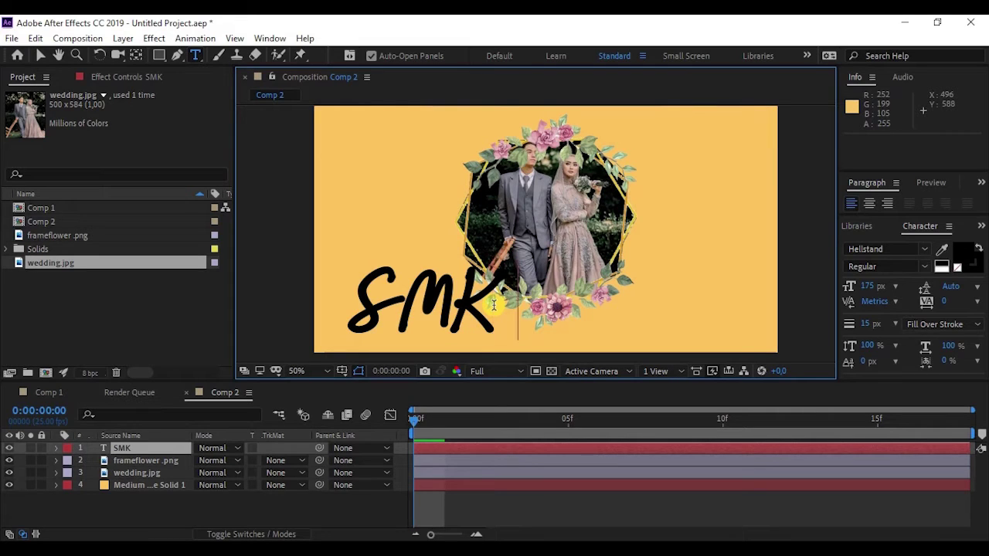
type("MAWA")
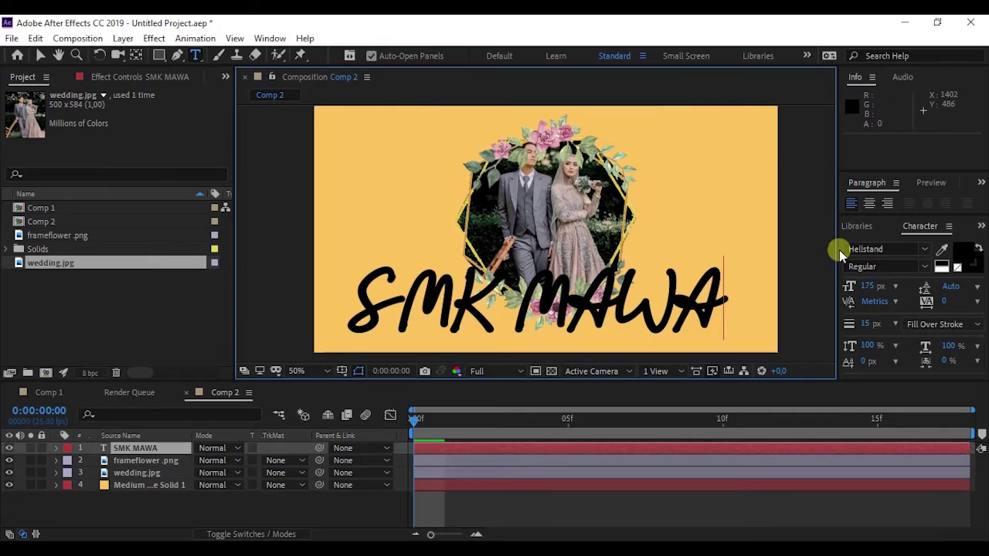
Change the SMK MAWA text's font to Times New Roman in the Regular style
key("ctrl+a")
left_click(923, 252)
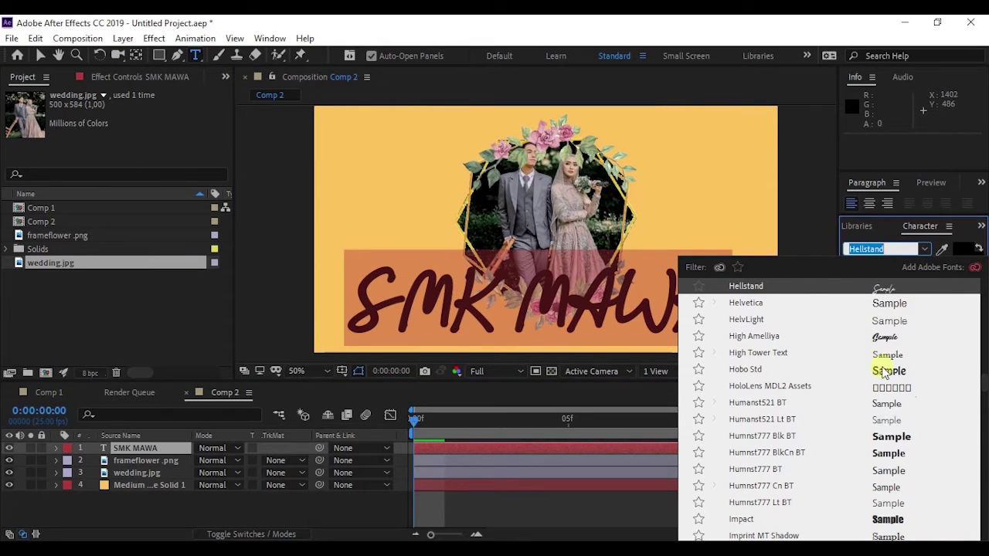
left_click(906, 436)
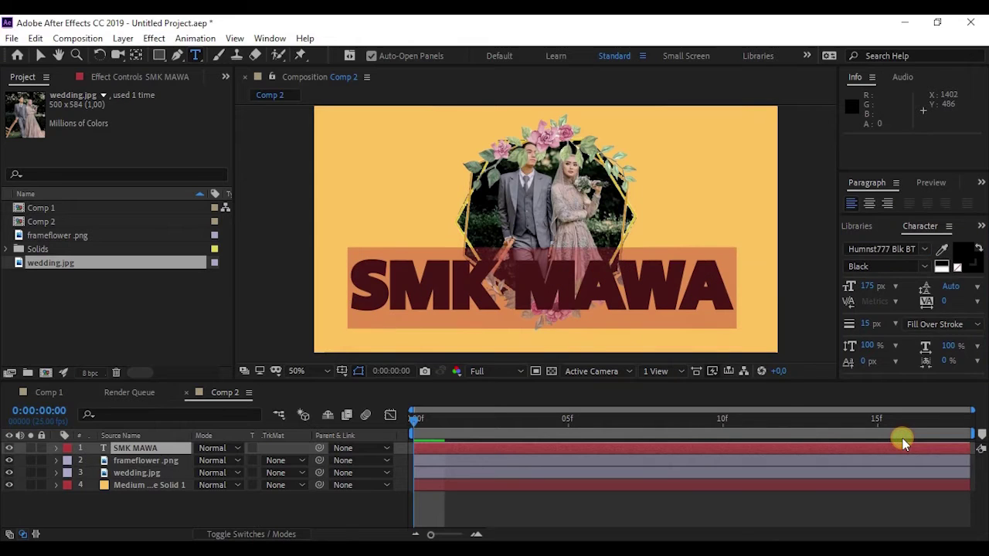
left_click(914, 251)
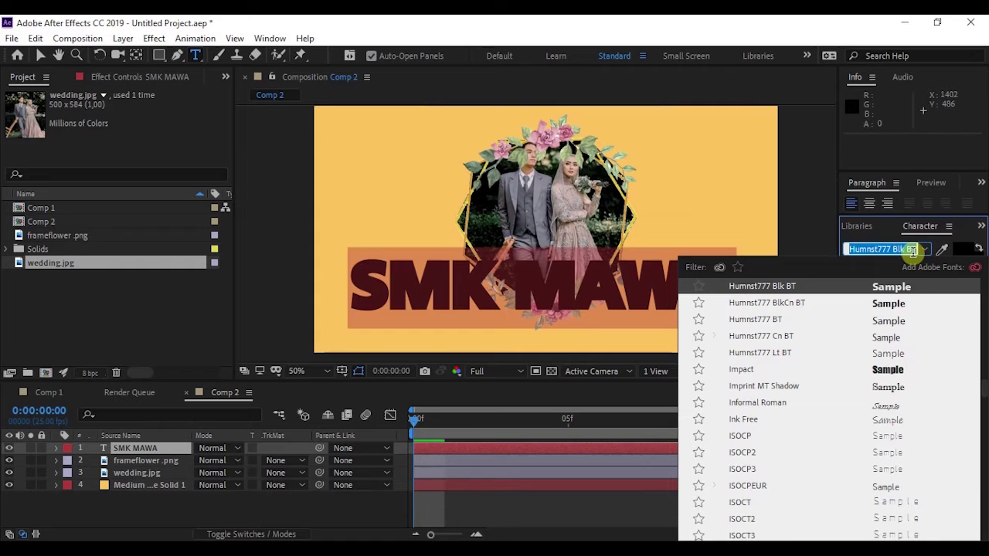
type("TIME")
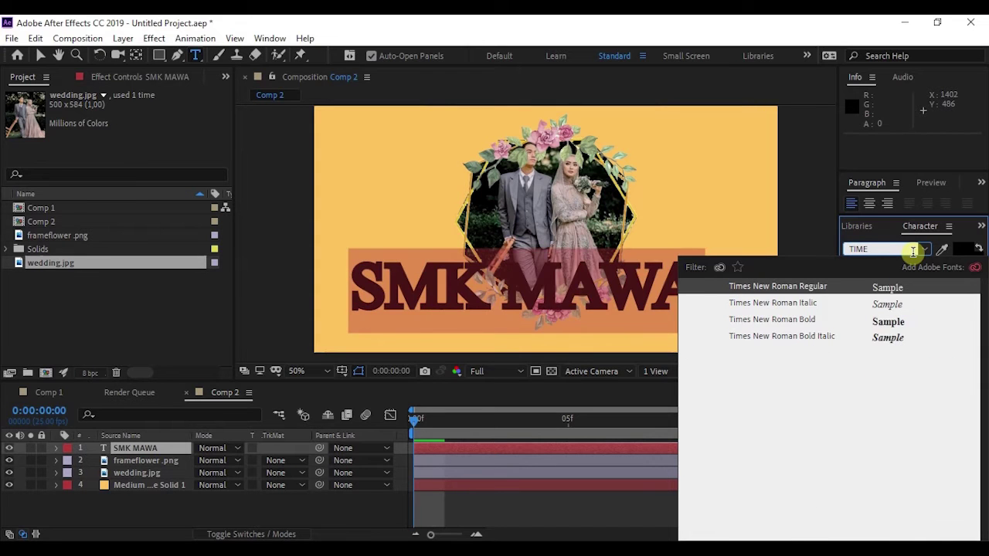
left_click(745, 323)
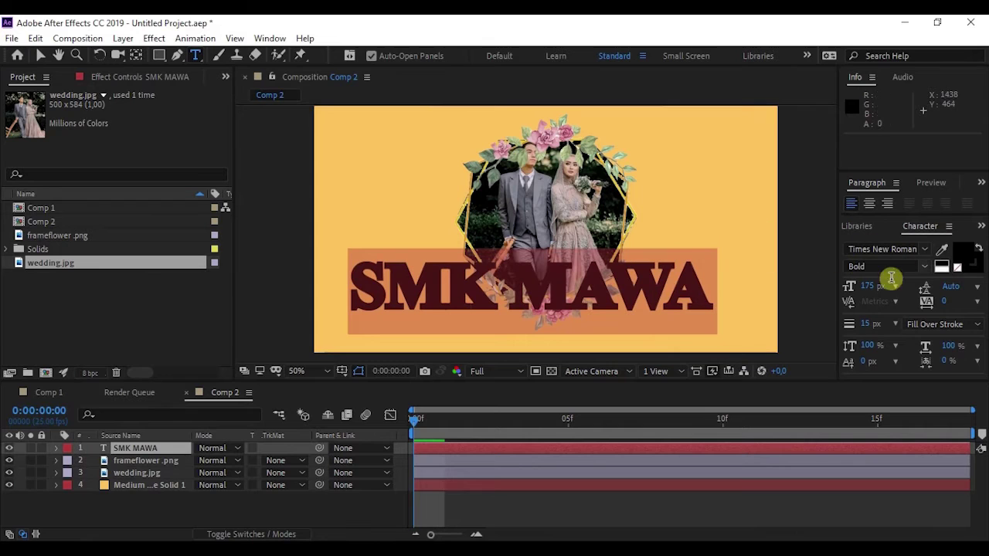
left_click(924, 268)
left_click(905, 283)
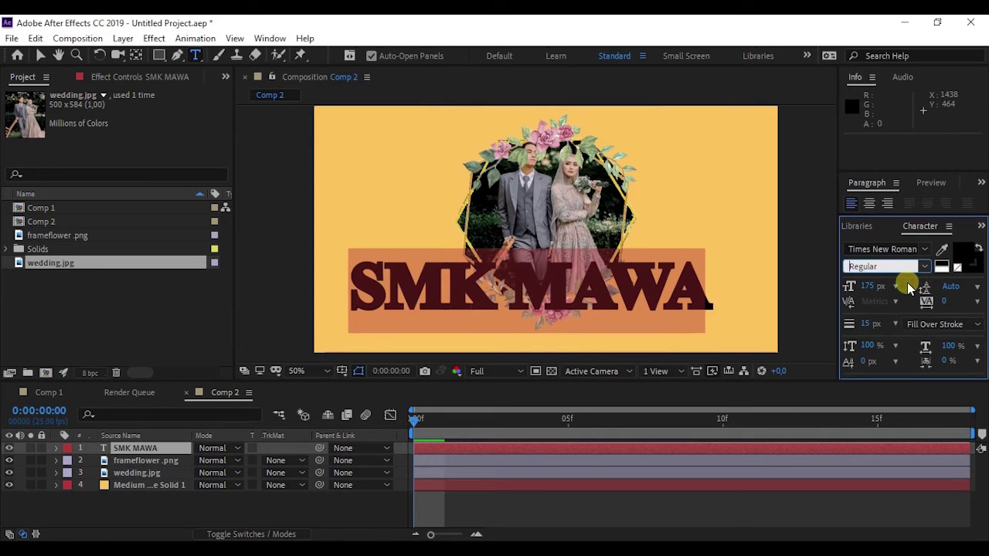
Set the SMK MAWA text's fill colour to white (FFFFFF) and finish editing the text
left_click(963, 256)
left_click_drag(201, 266, 276, 212)
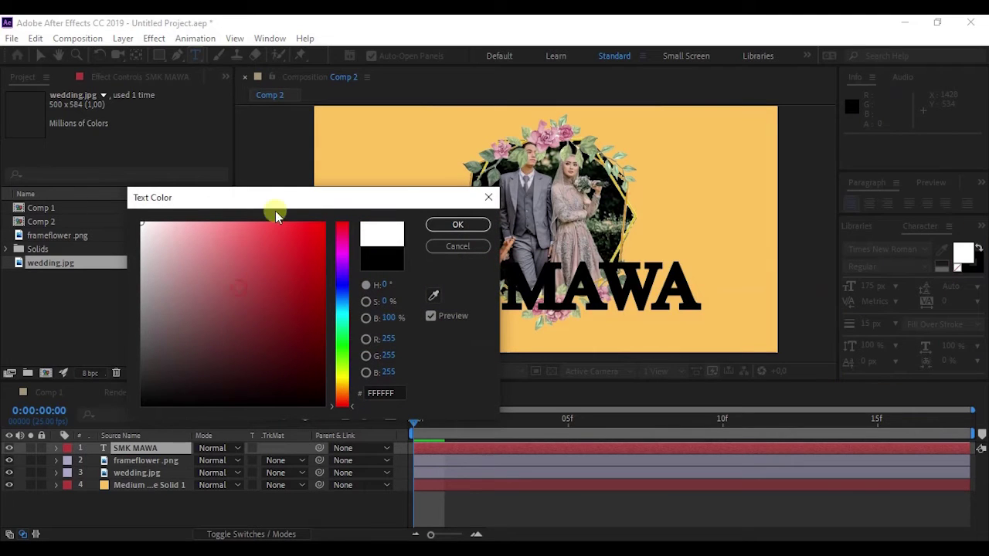
left_click(458, 224)
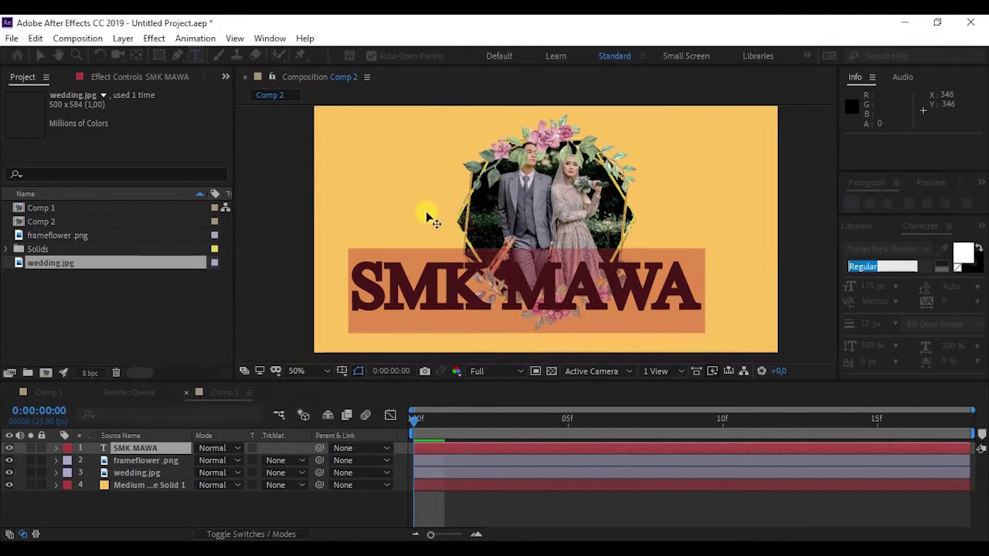
left_click(40, 55)
Set the SMK MAWA text's stroke width to 0 px and move the text slightly down
left_click(934, 330)
left_click(923, 325)
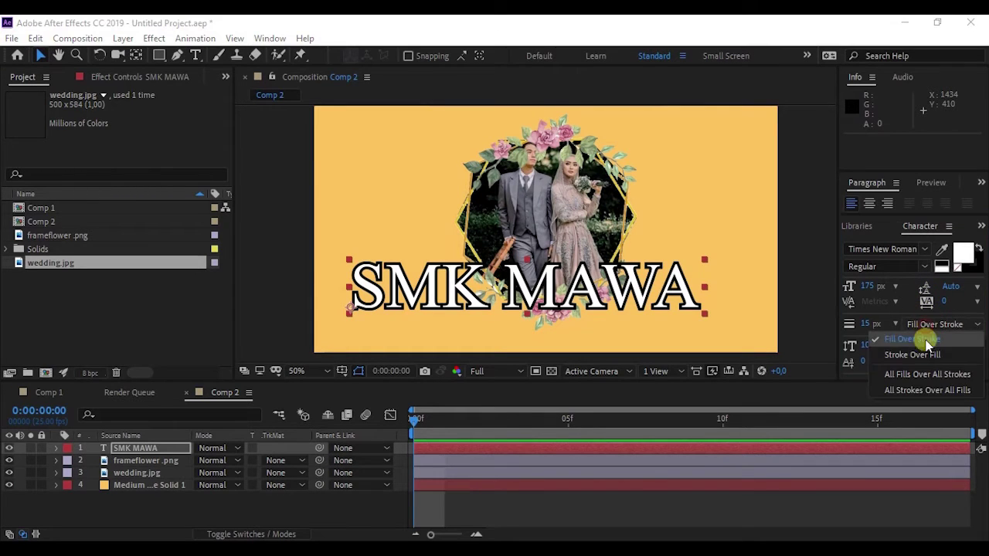
left_click(922, 325)
left_click(922, 325)
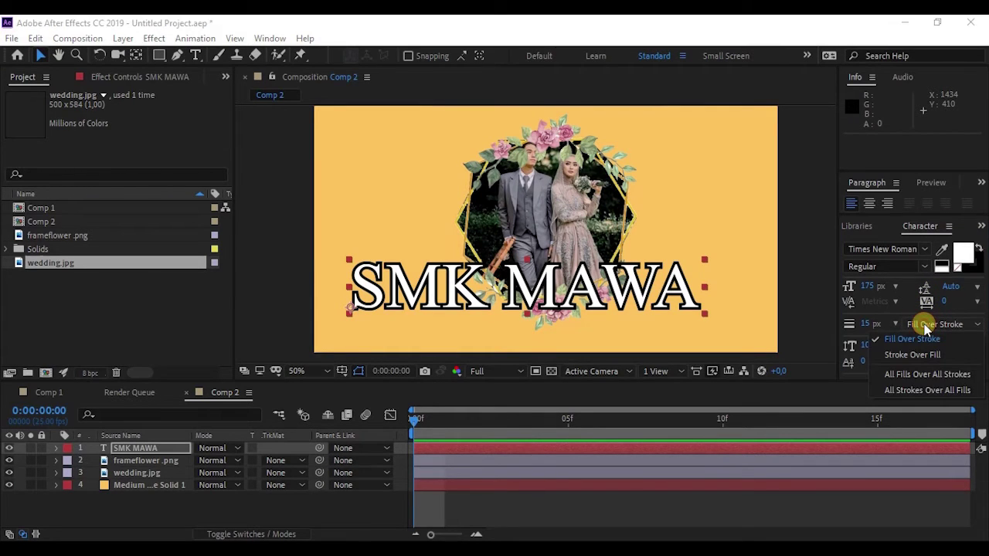
mouse_move(871, 324)
left_mouse_down()
mouse_move(778, 324)
mouse_move(659, 294)
mouse_move(683, 320)
left_mouse_up()
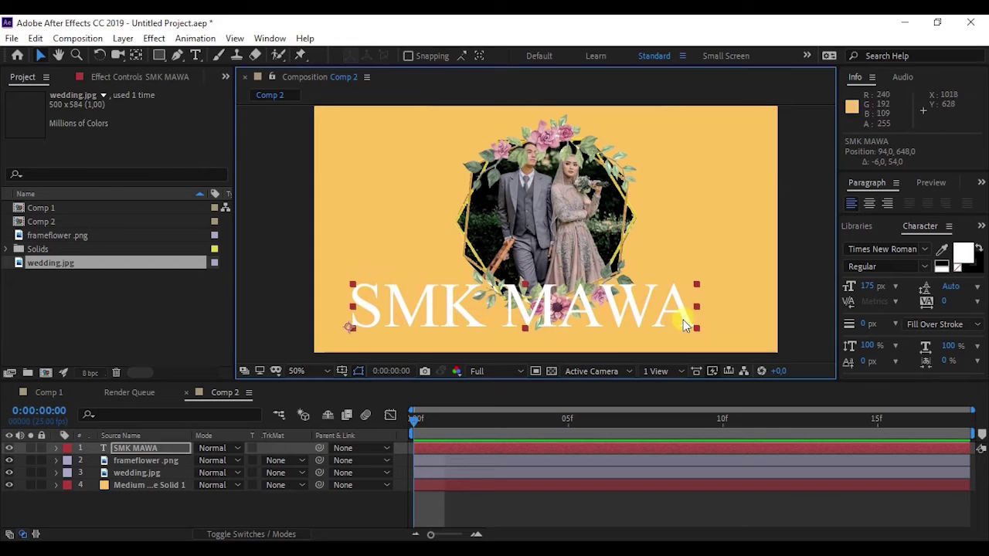
Scale the SMK MAWA text down to 46% and place it in the composition's lower-left corner
key("s")
left_click_drag(218, 460, 175, 470)
left_click_drag(449, 319, 426, 320)
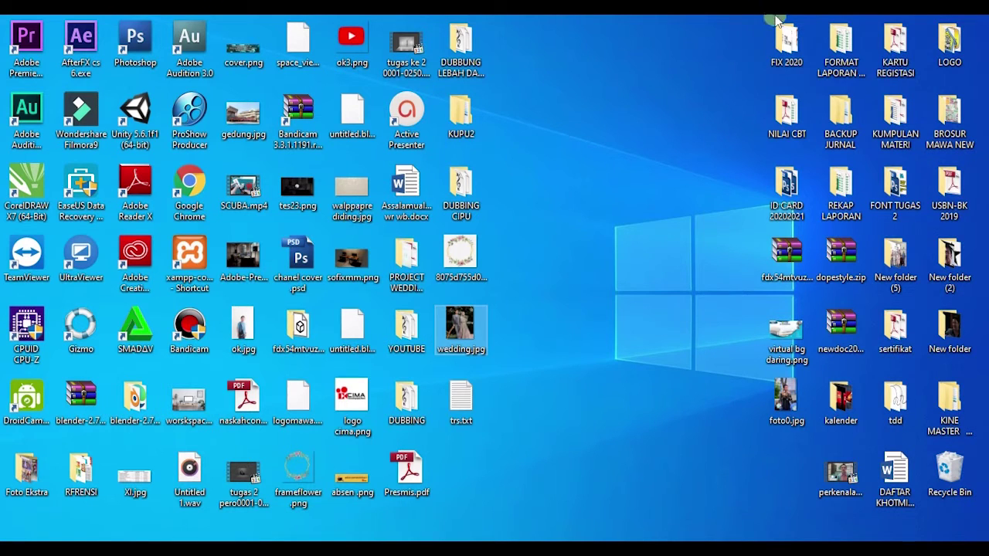
Open the LOGO folder on the desktop and import logo mawa 2.png into the project
left_click(948, 56)
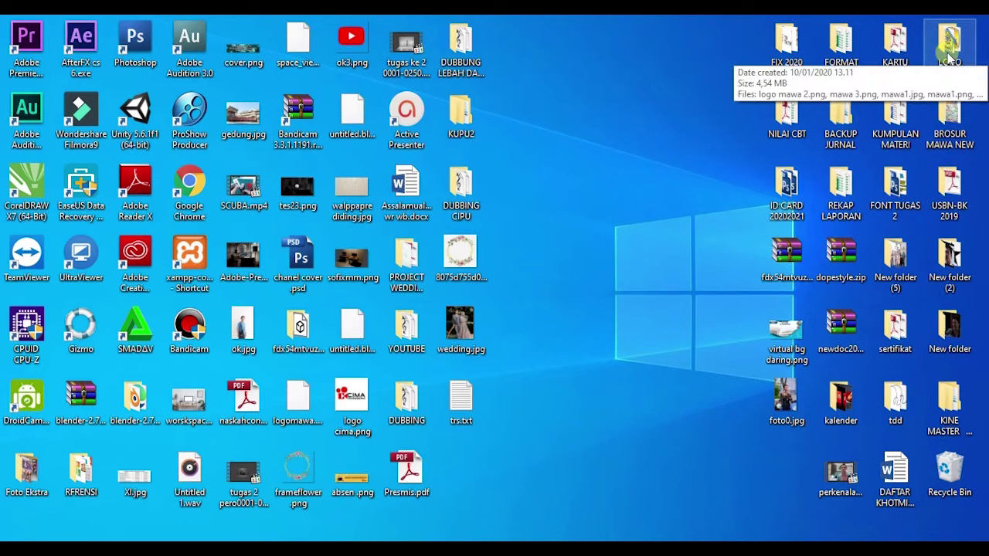
double_click(949, 55)
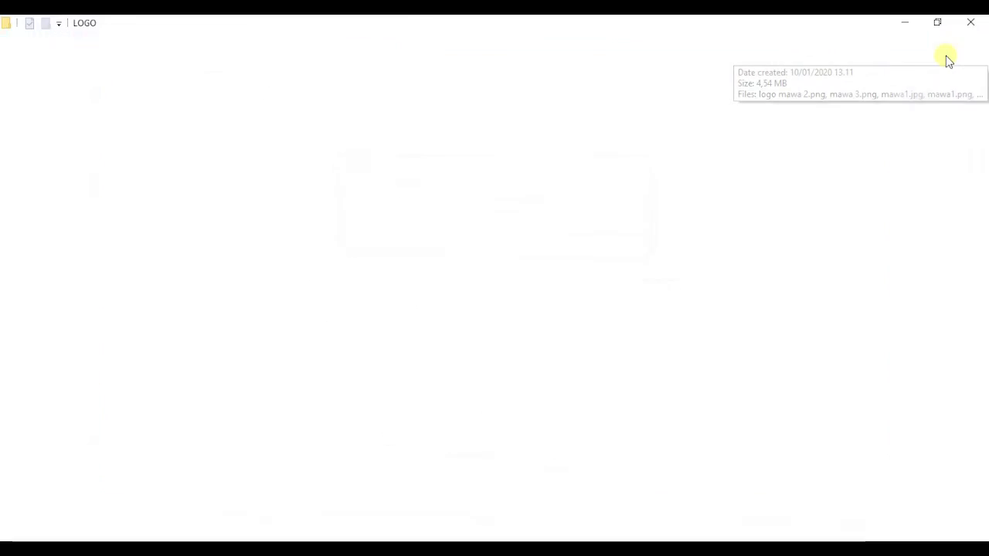
left_click(224, 116)
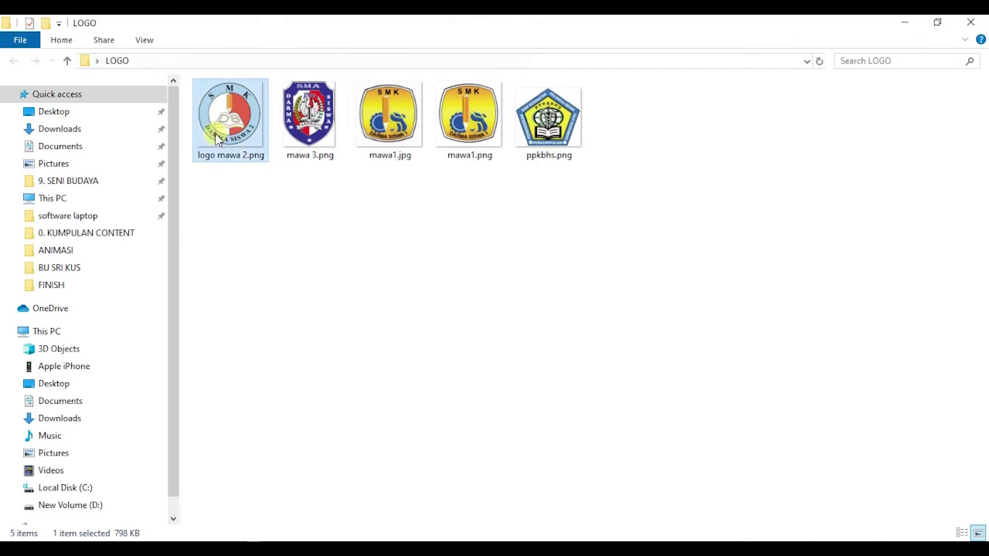
left_click_drag(224, 116, 124, 322)
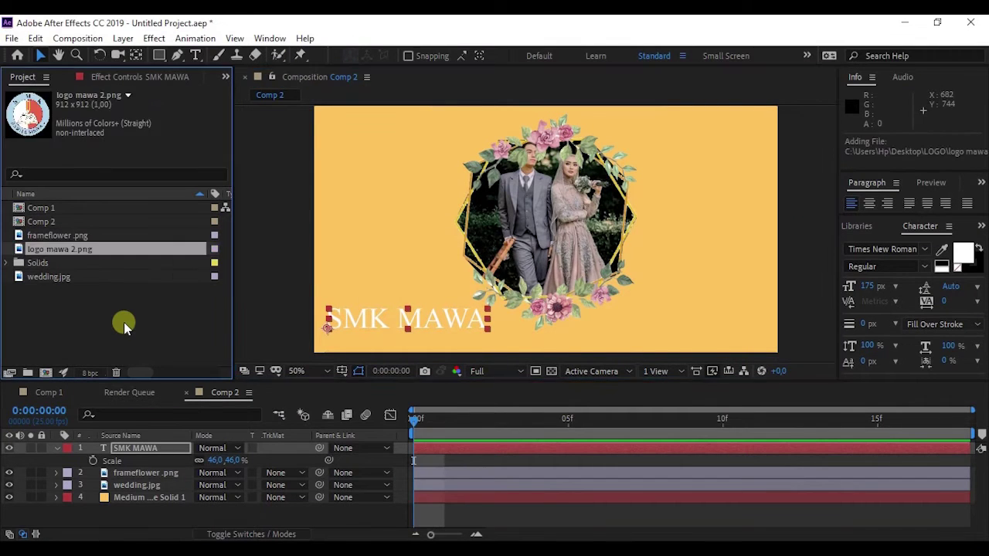
Add logo mawa 2.png as the top layer, scale it to 18% and place it just above the start of the SMK MAWA text
left_click_drag(81, 255, 141, 452)
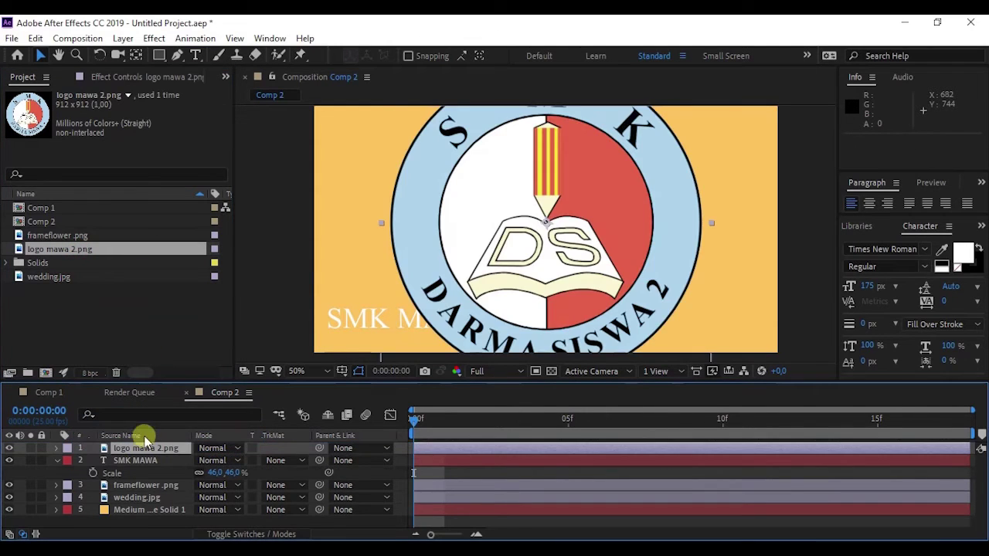
left_click_drag(220, 462, 156, 462)
left_click_drag(543, 243, 361, 298)
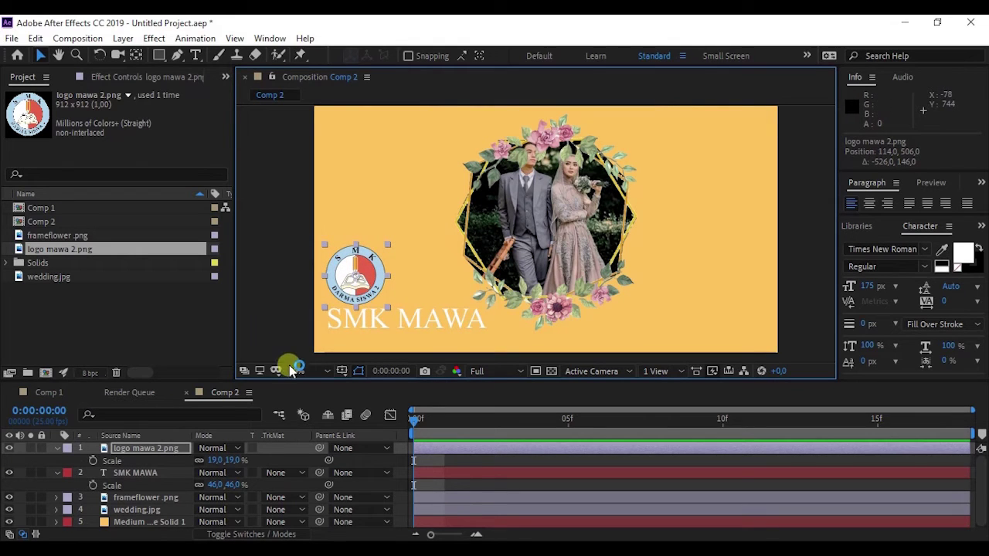
left_click_drag(214, 453, 220, 460)
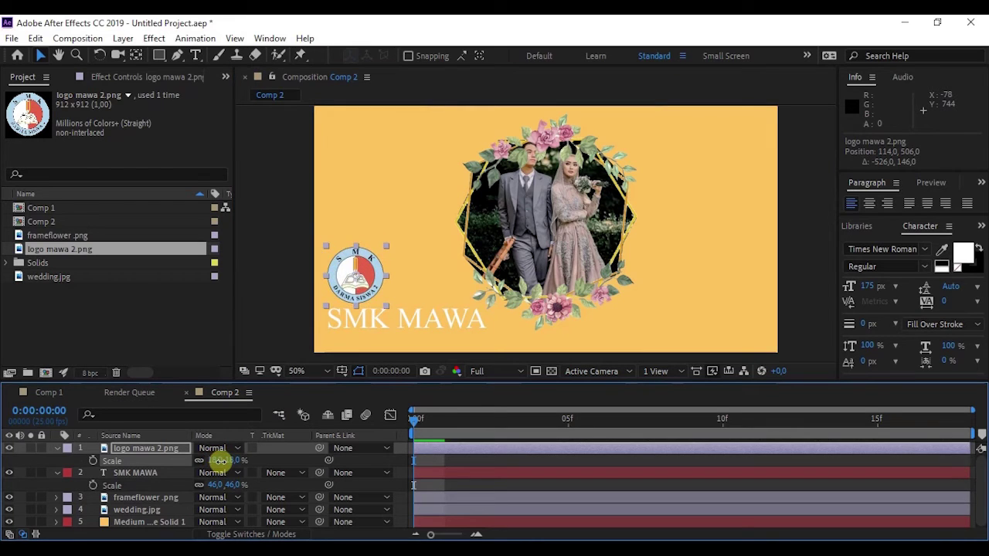
left_click(57, 448)
Parent the logo mawa 2.png layer to the SMK MAWA text layer
left_click(129, 459)
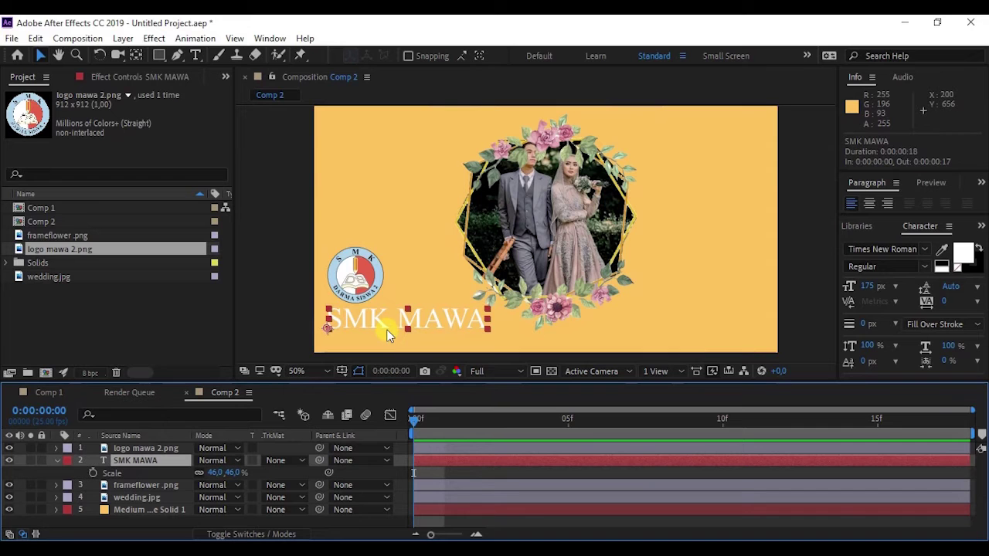
key("slash")
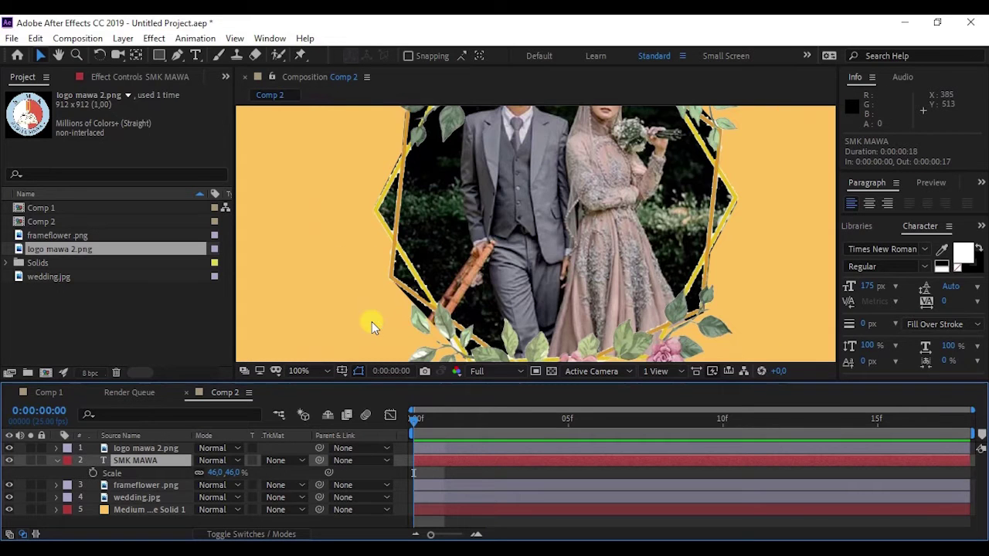
left_click_drag(386, 299, 589, 171)
key("v")
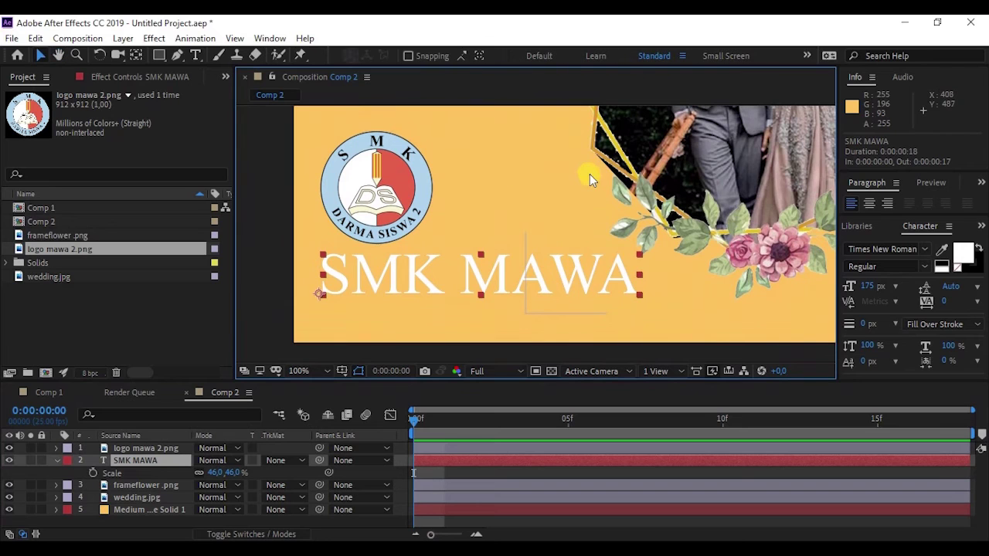
left_click(421, 244)
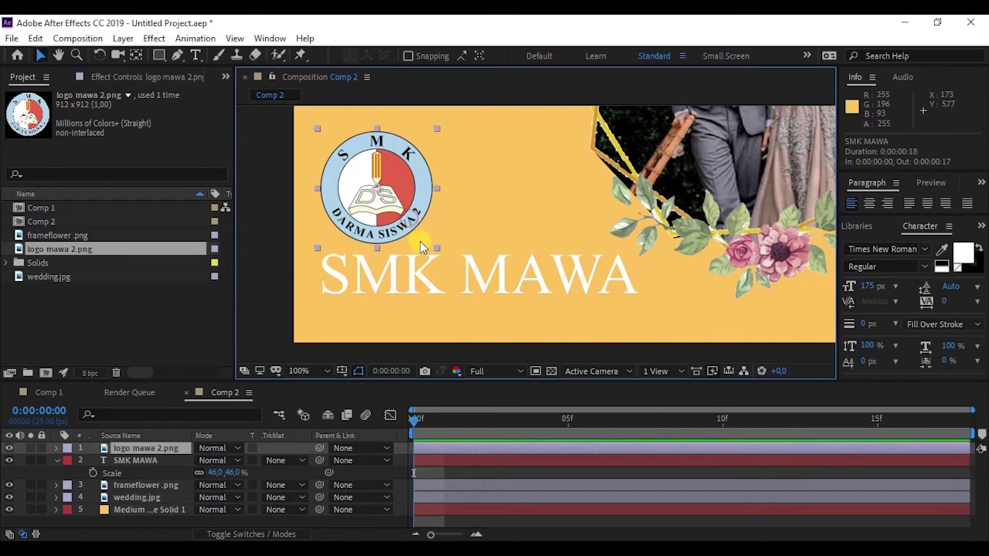
double_click(422, 262)
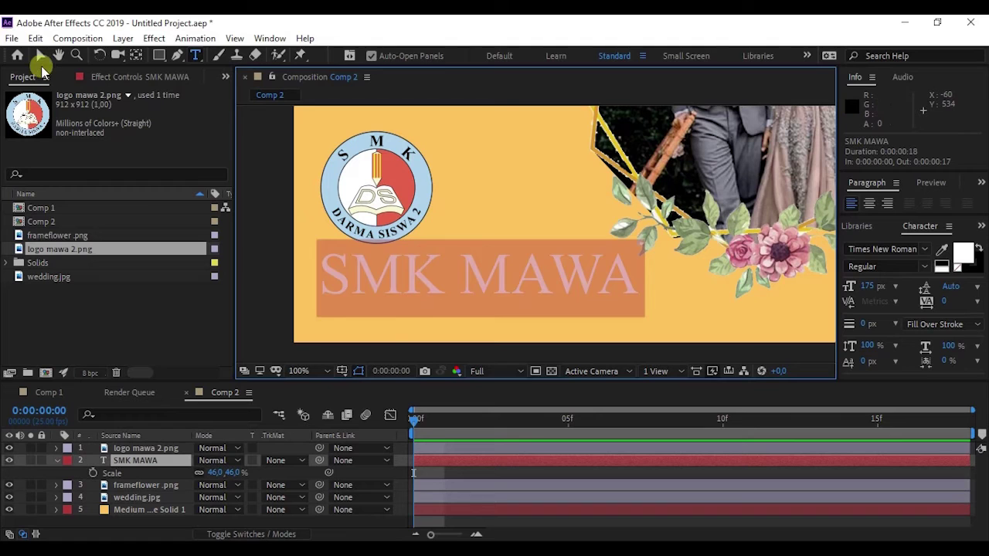
left_click(40, 55)
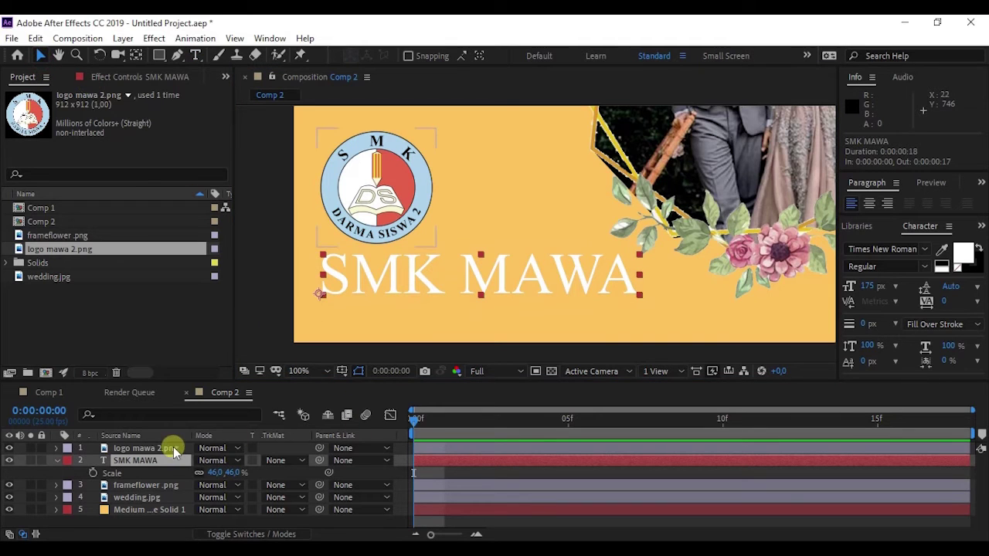
left_click(171, 449)
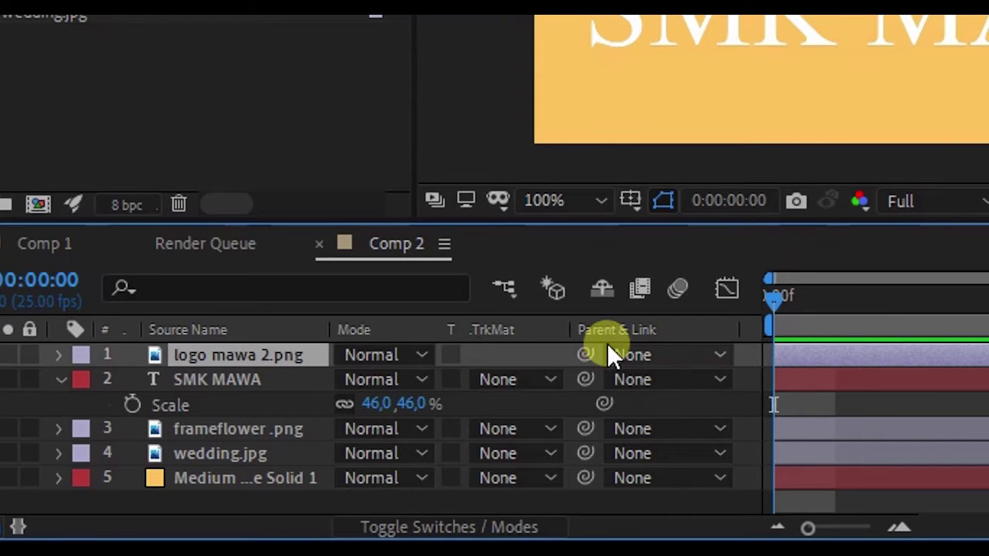
left_click_drag(585, 354, 227, 386)
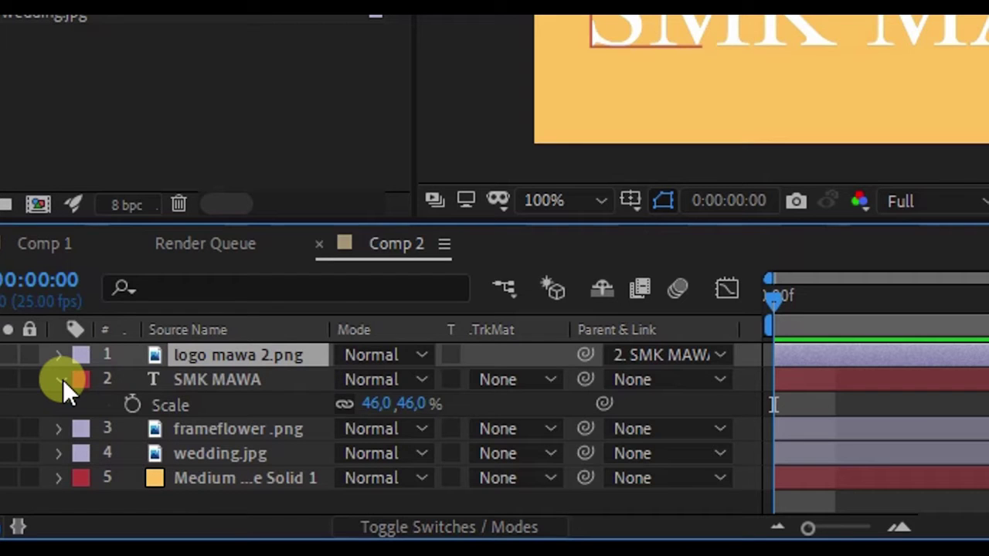
Scale the SMK MAWA text layer, together with its parented logo, down to 29%
left_click(240, 377)
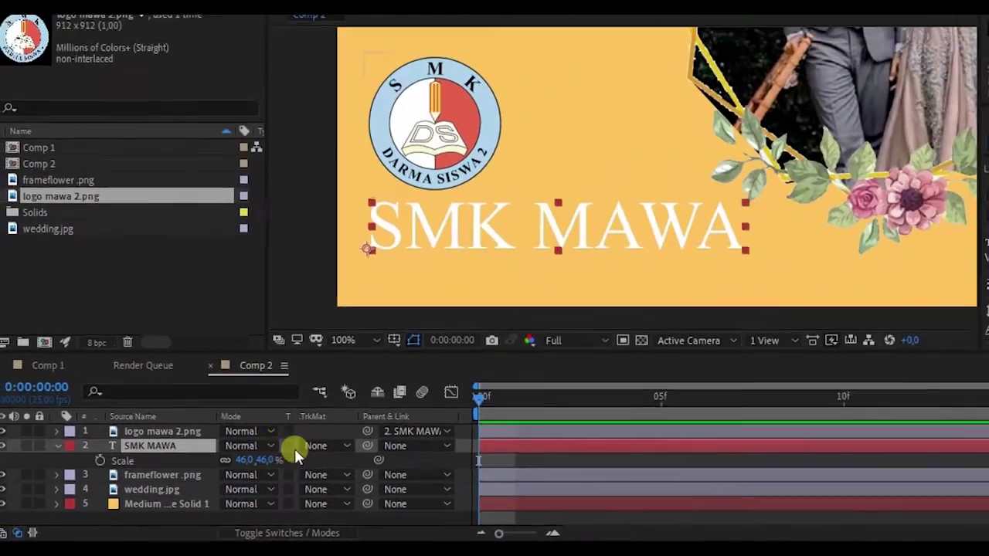
left_click(400, 407)
left_click_drag(228, 472, 300, 451)
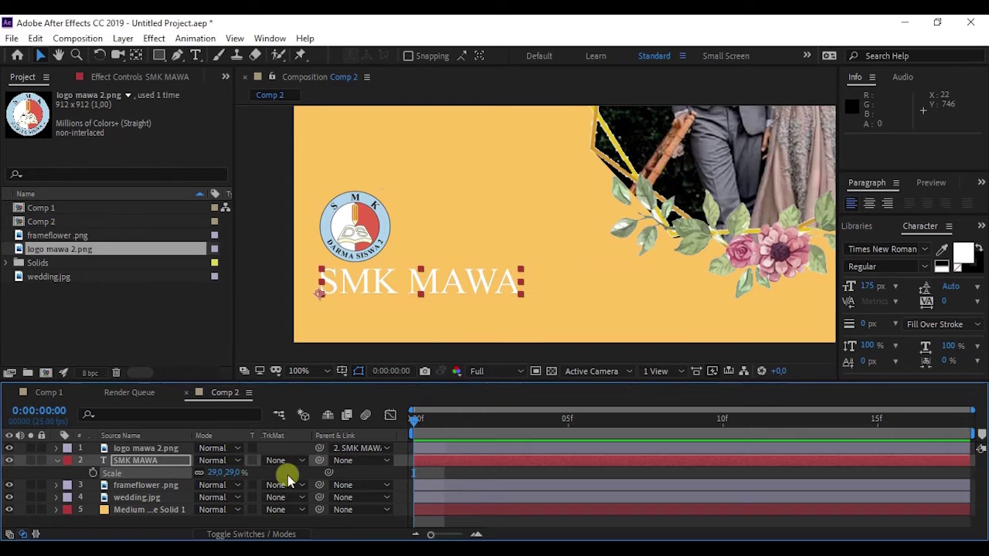
left_click(282, 534)
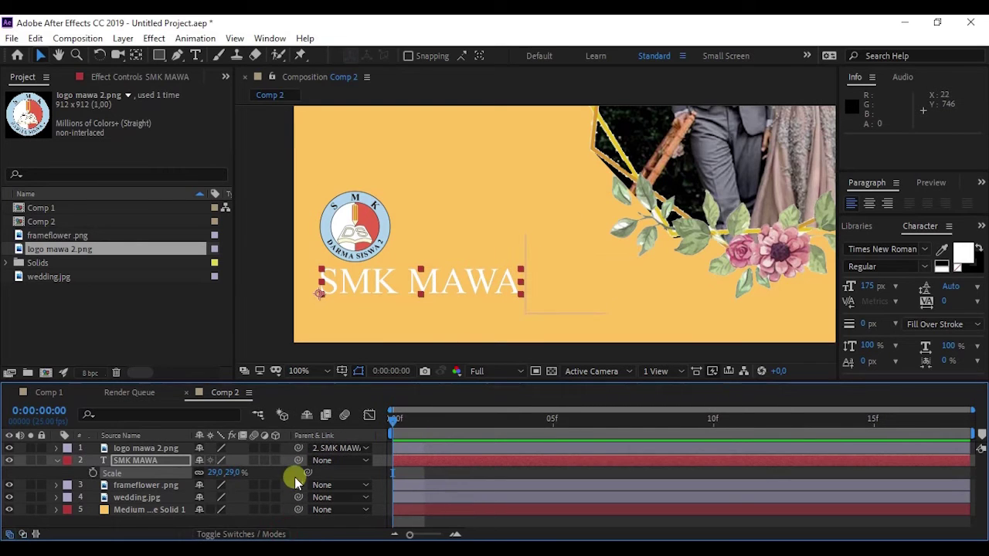
left_click(261, 533)
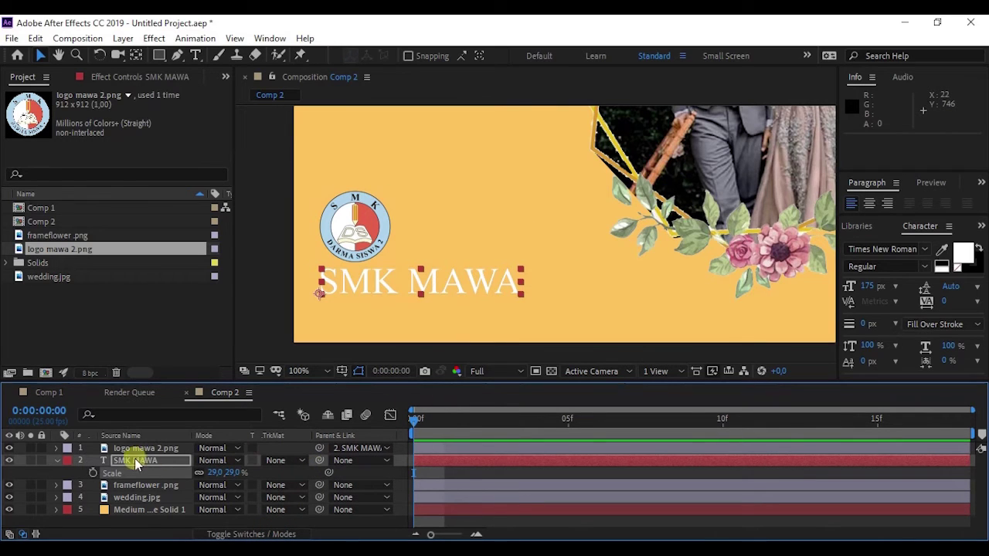
Expand the SMK MAWA layer's transform properties and enable Position keyframing at 0:00:00:00
left_click(57, 460)
left_click(57, 461)
scroll(69, 461, "down", 1)
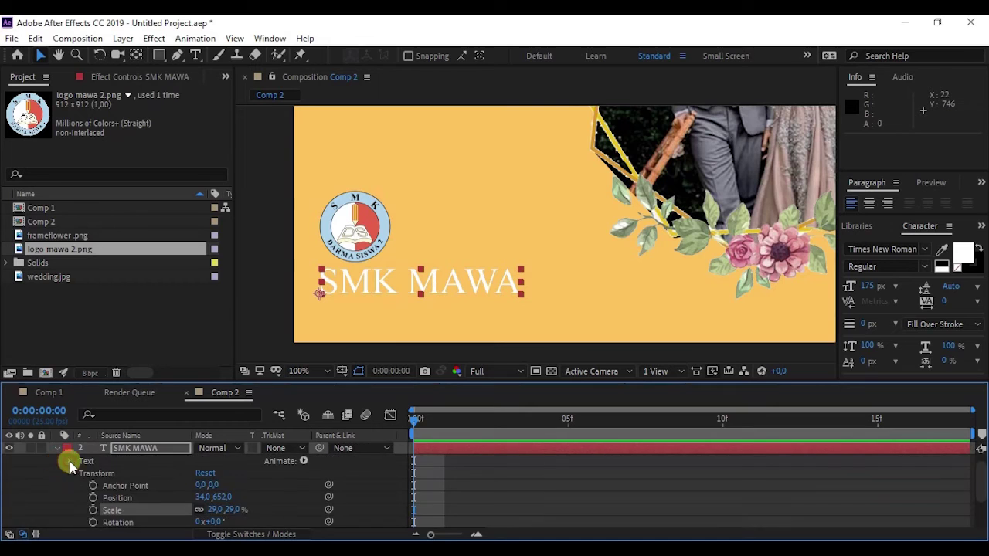
scroll(154, 486, "down", 3)
scroll(148, 462, "up", 2)
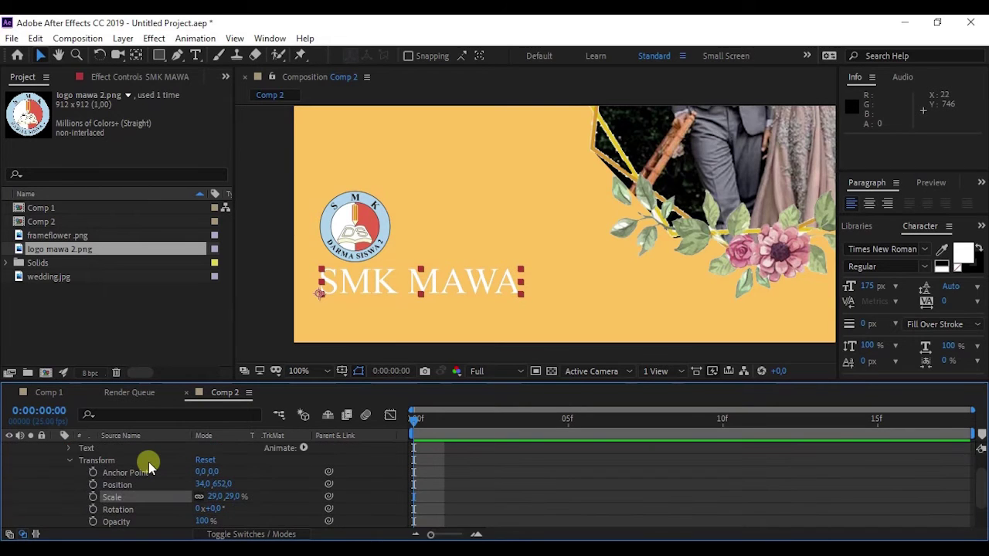
left_click(158, 508)
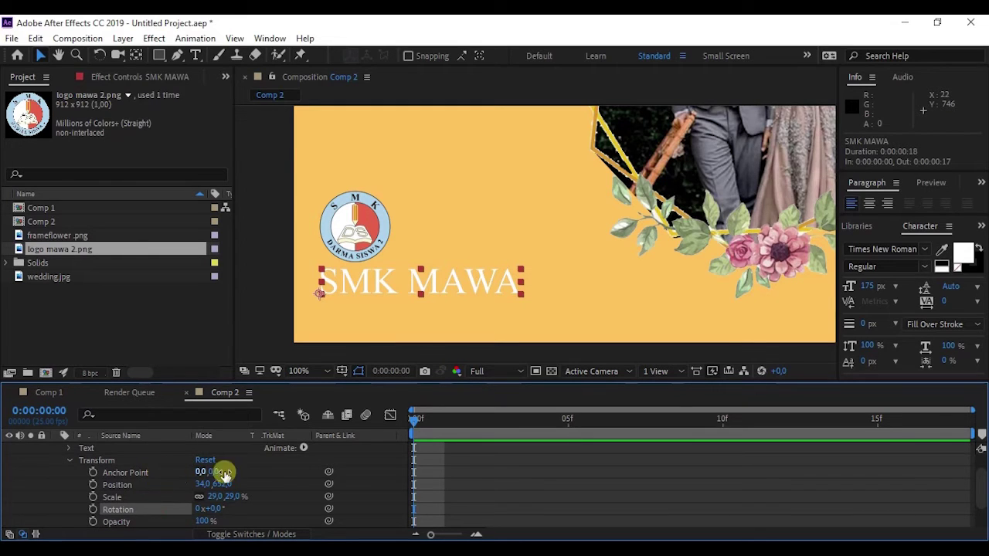
left_click_drag(418, 430, 390, 435)
left_click(92, 485)
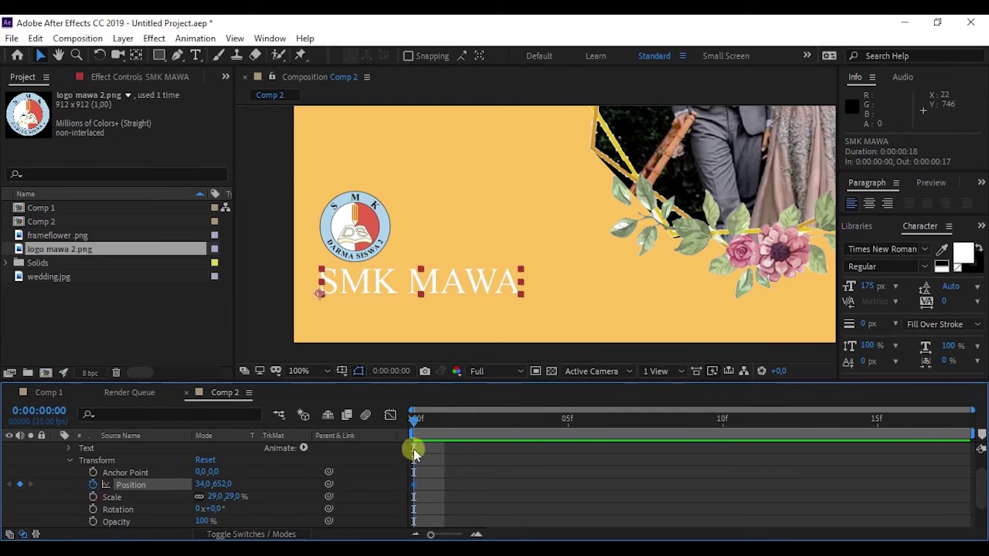
Set the duration of Comp 2 to 0:00:01:18 in its composition settings
left_click(590, 425)
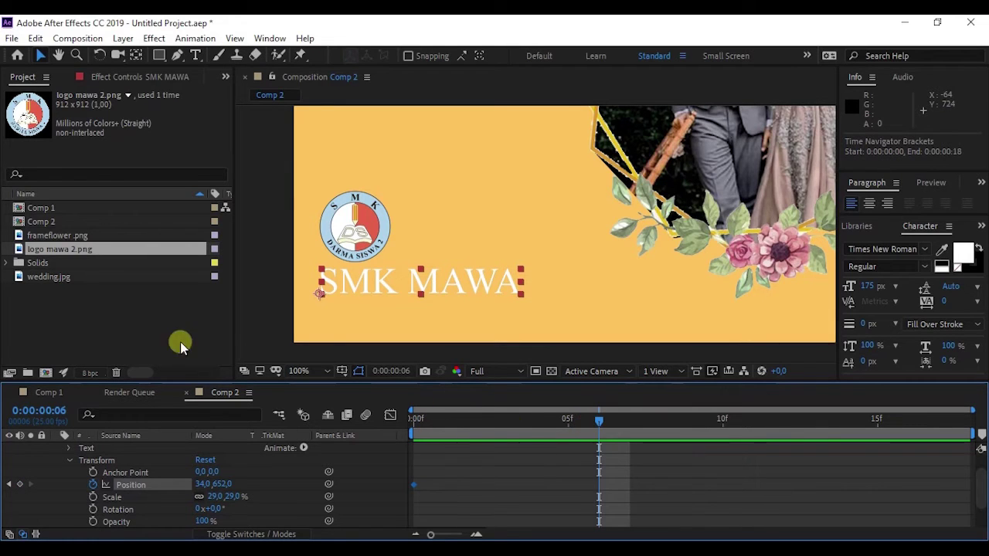
right_click(230, 397)
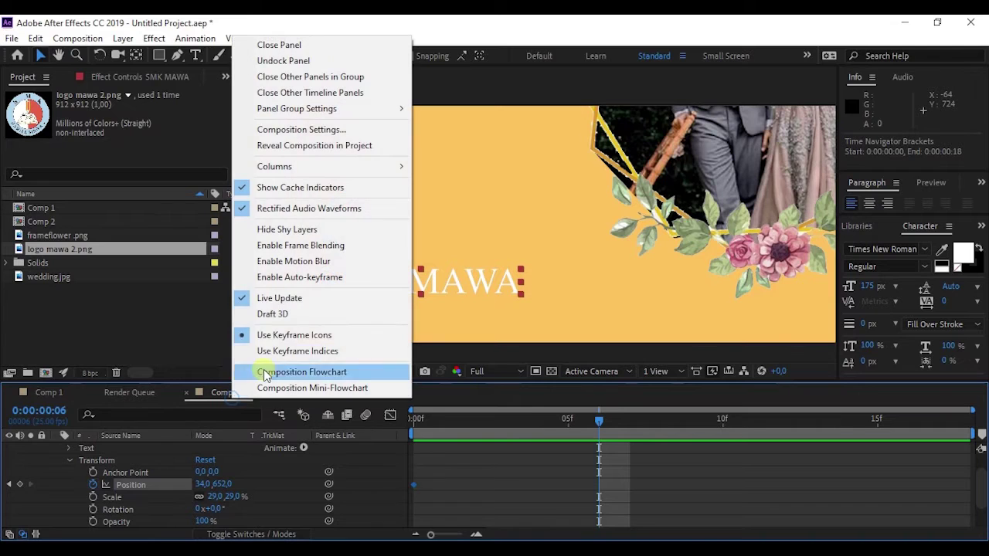
left_click(899, 421)
left_click_drag(938, 420, 349, 444)
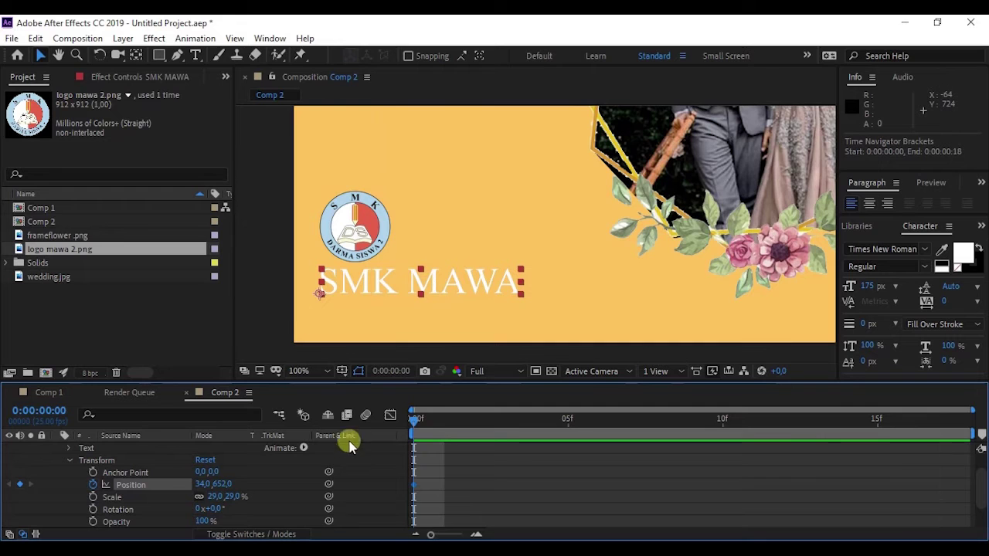
right_click(207, 392)
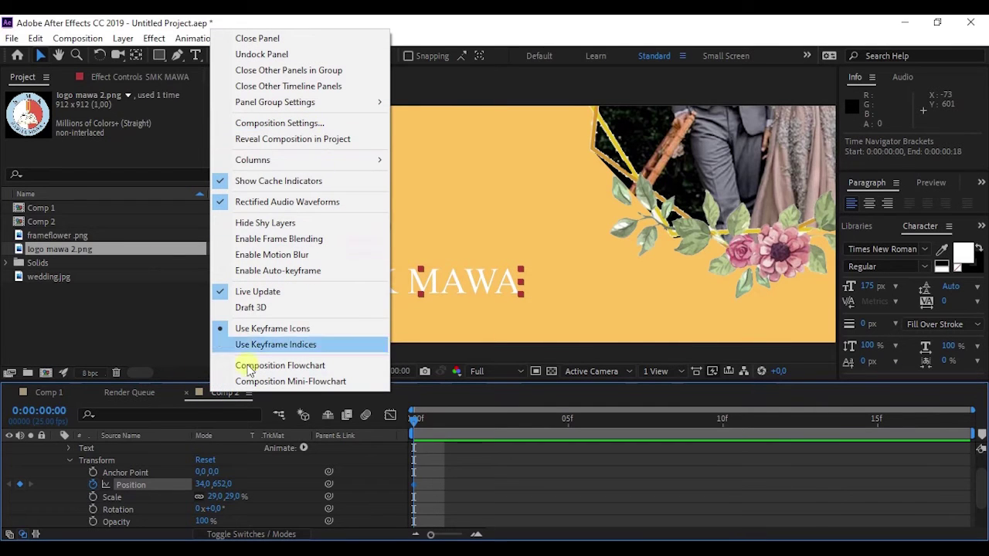
right_click(199, 396)
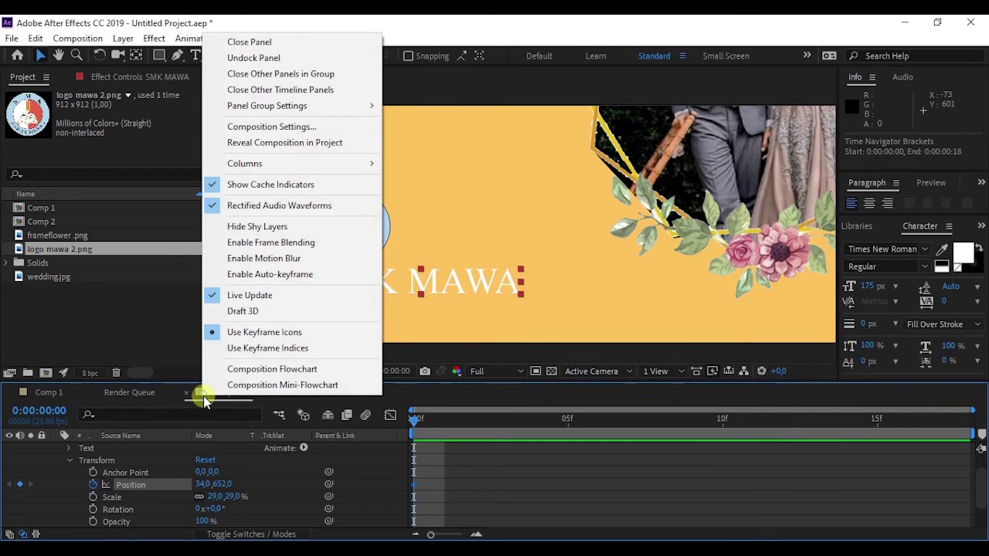
left_click(302, 130)
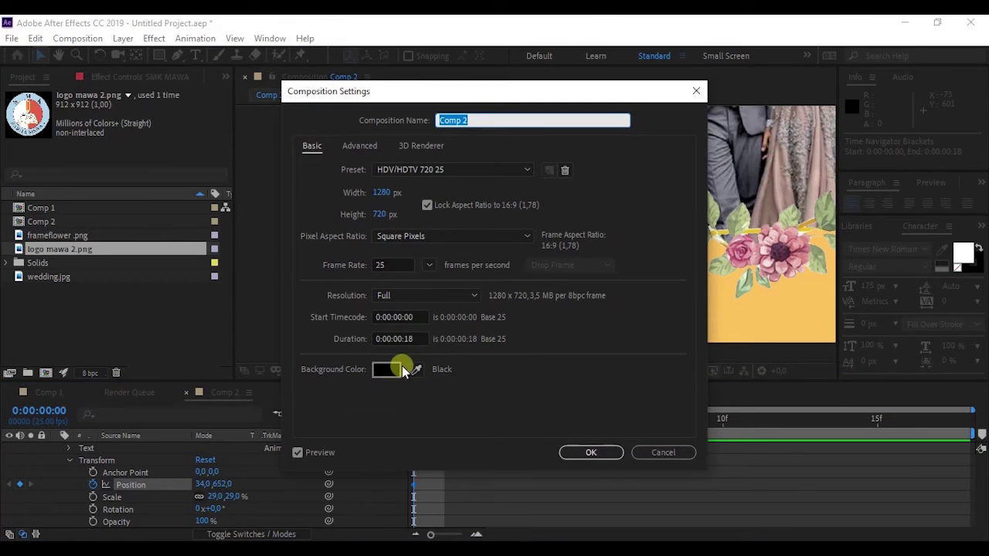
left_click(406, 340)
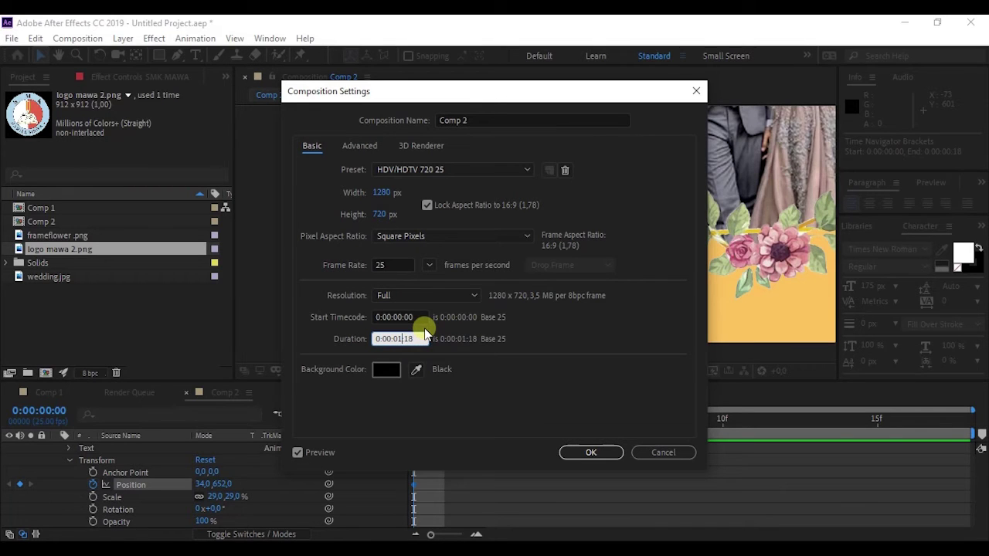
key("Return")
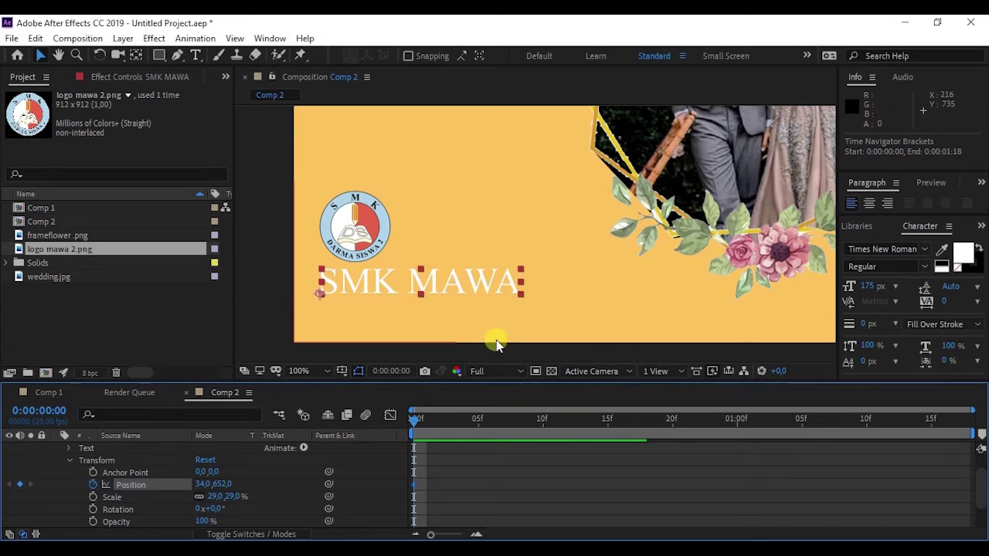
Move the current time to 0:00:01:00 and collapse the SMK MAWA layer's properties
left_click(668, 418)
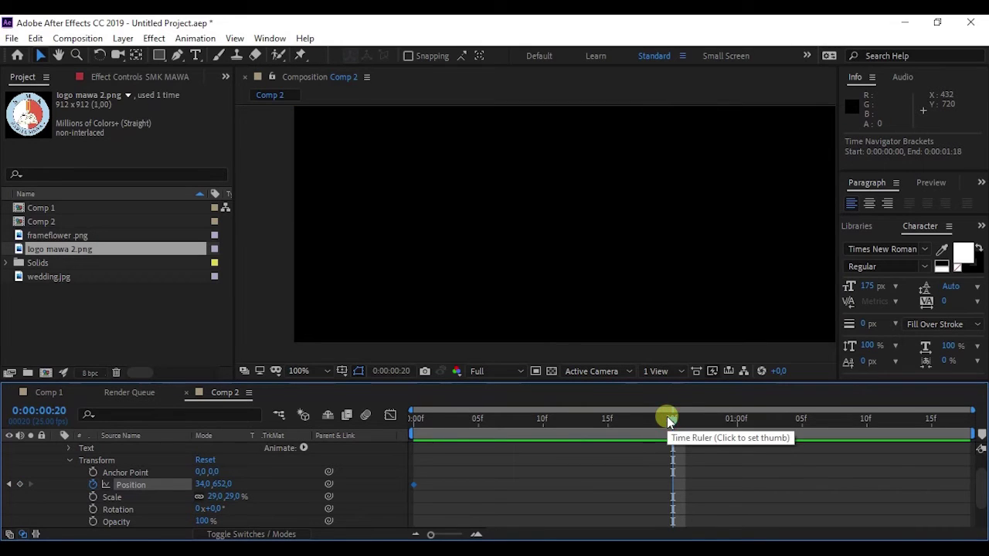
left_click_drag(627, 423, 731, 428)
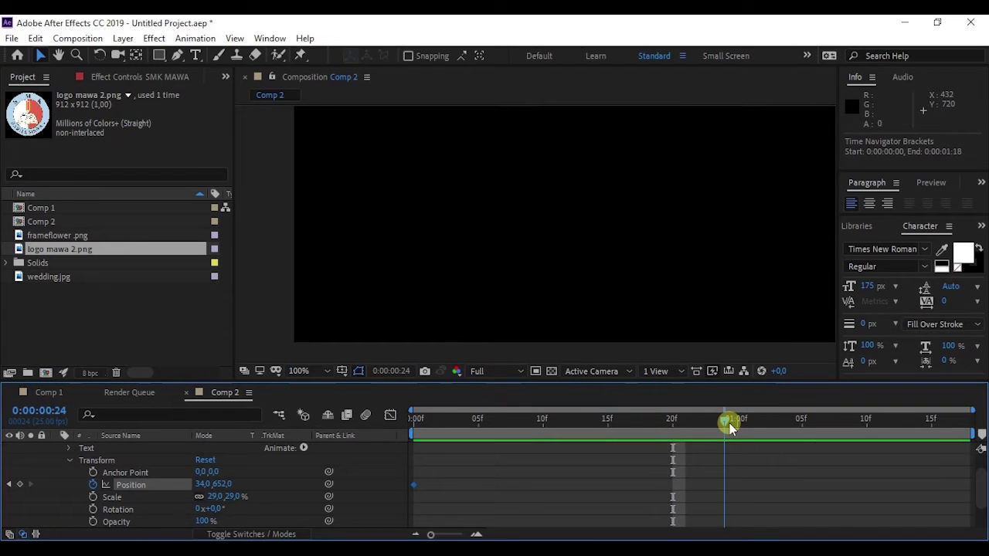
left_click_drag(730, 428, 573, 428)
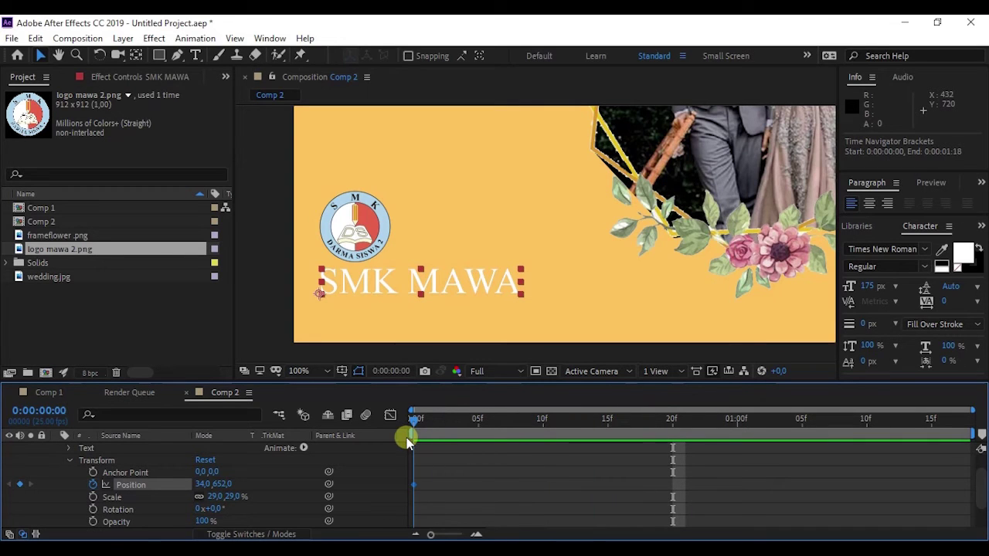
left_click_drag(407, 437, 433, 439)
left_click_drag(531, 438, 735, 461)
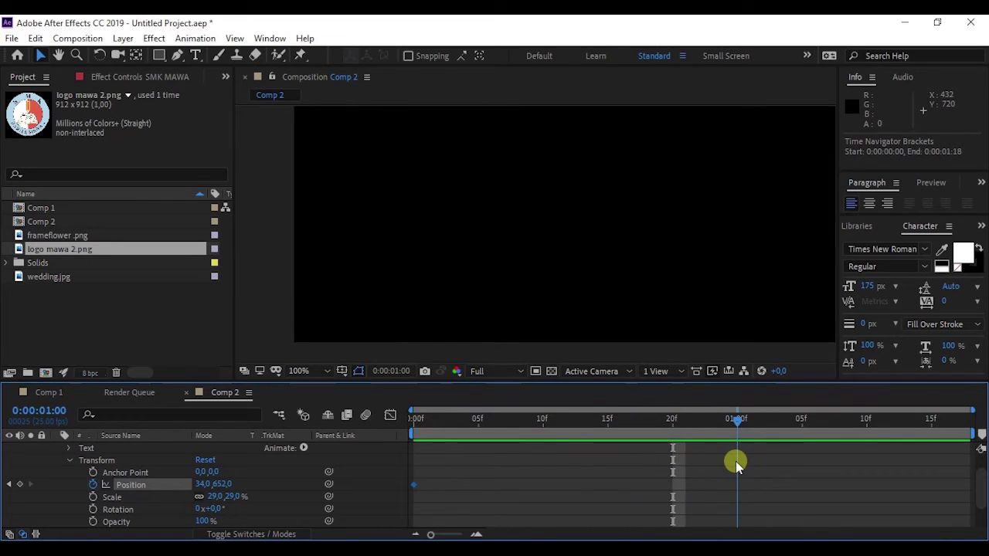
scroll(85, 472, "up", 3)
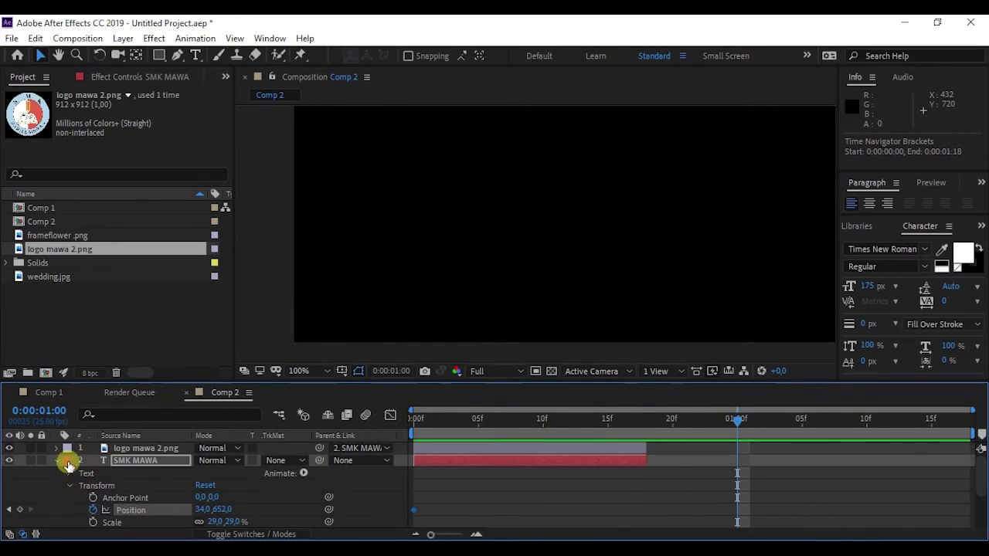
key("F2")
left_click(56, 460)
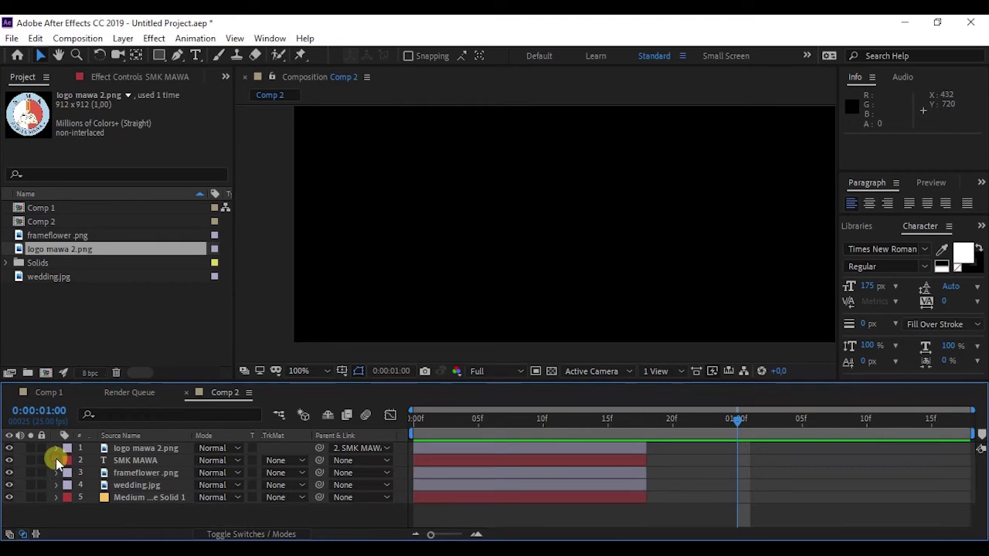
Extend the out points of the orange solid, wedding.jpg, frameflower .png, SMK MAWA and logo mawa 2.png layers to the composition's end
left_click_drag(644, 493, 980, 533)
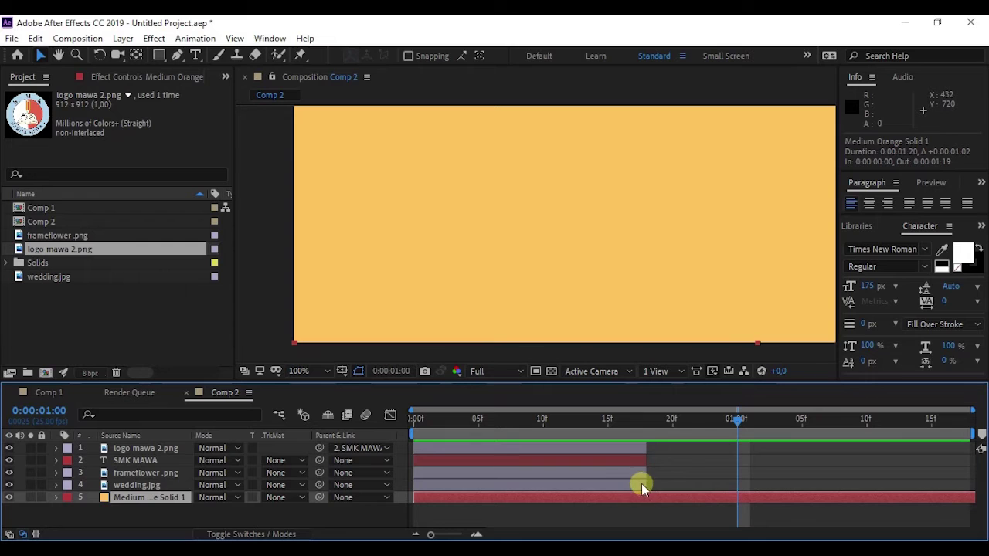
left_click_drag(643, 485, 974, 495)
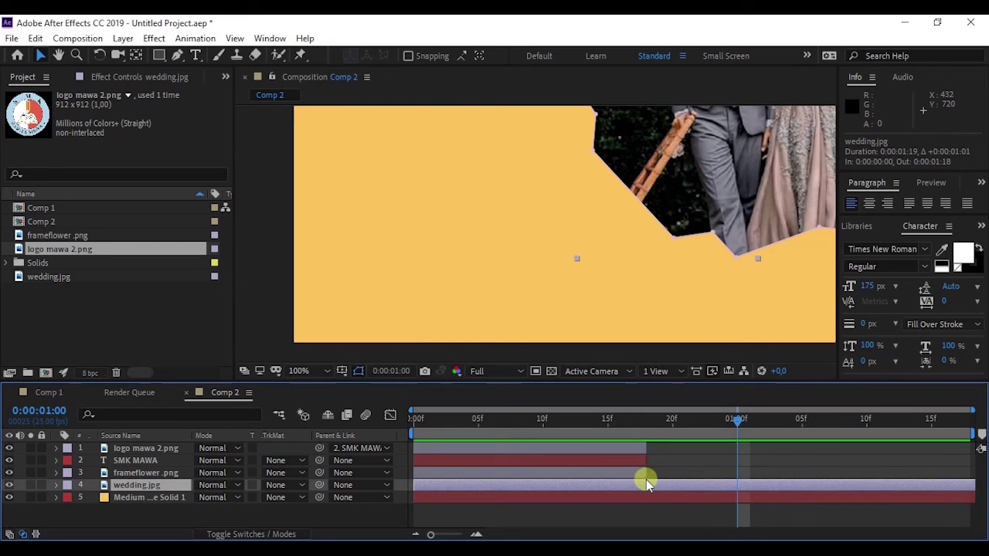
left_click_drag(645, 472, 974, 473)
left_click_drag(645, 463, 957, 503)
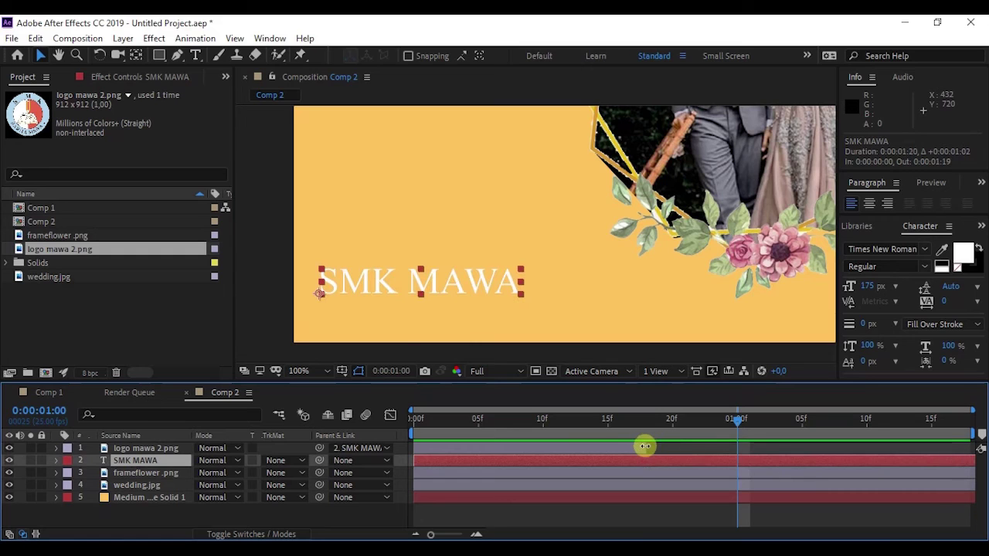
left_click_drag(645, 446, 975, 500)
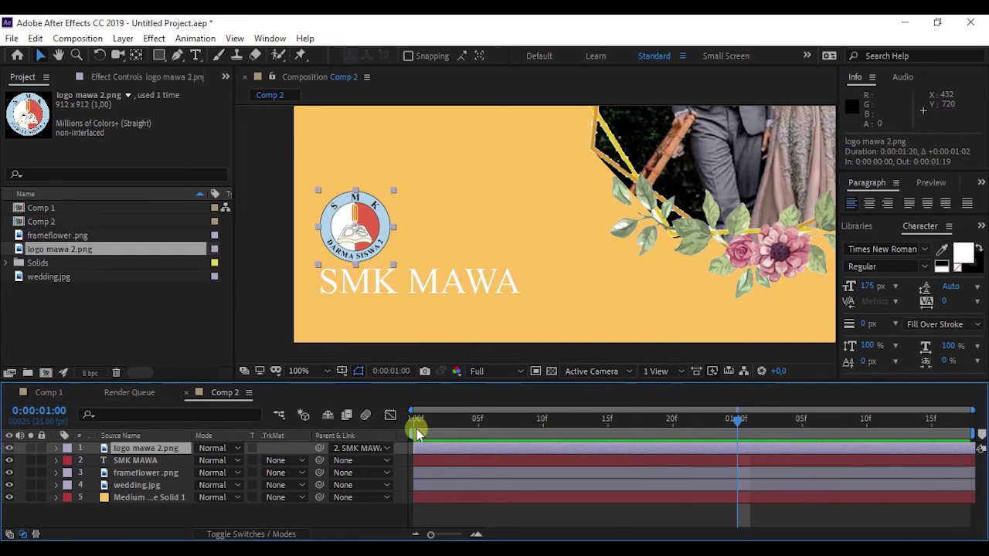
Enable Scale keyframing on the SMK MAWA layer at 0:00:00:00 and set its scale to 0%
left_click(143, 462)
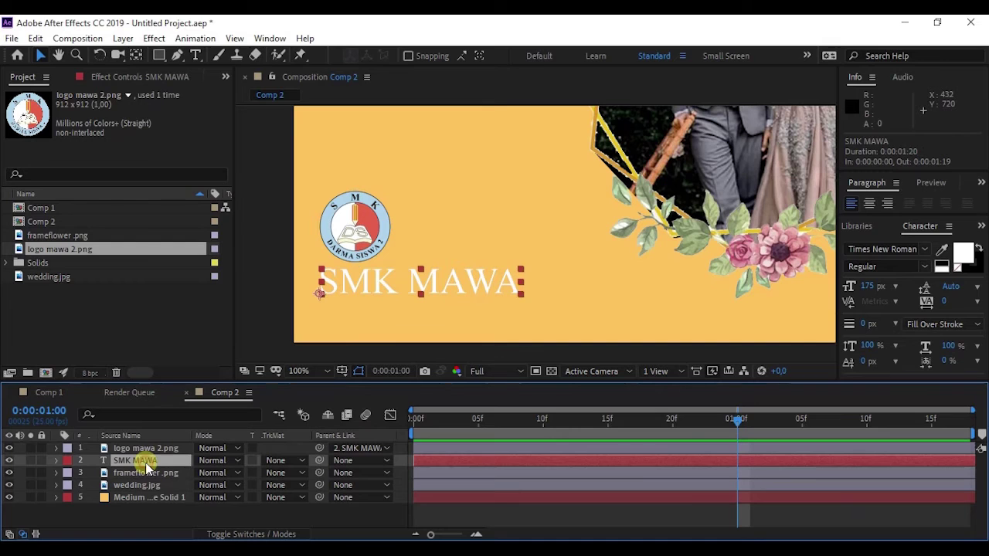
key("s")
left_click_drag(440, 428, 398, 433)
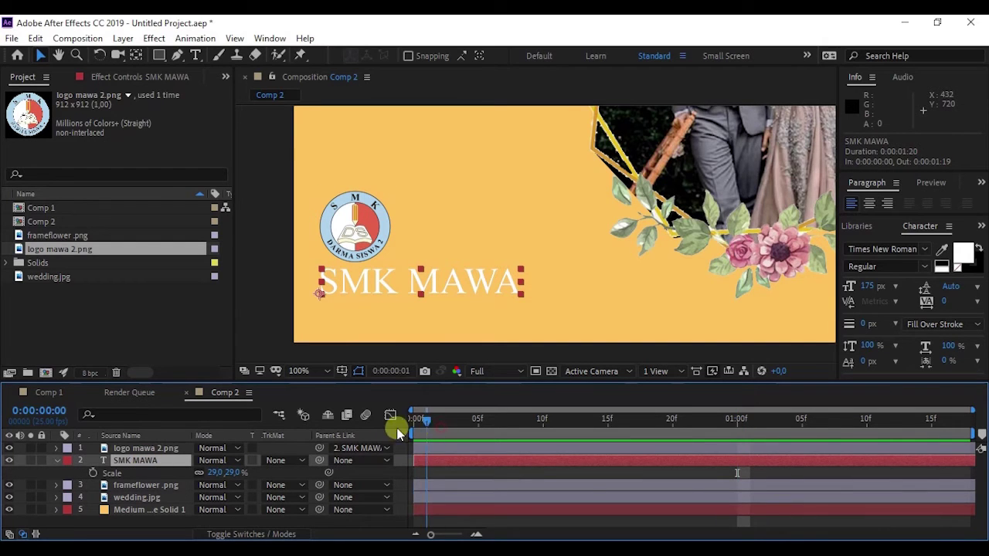
left_click(93, 473)
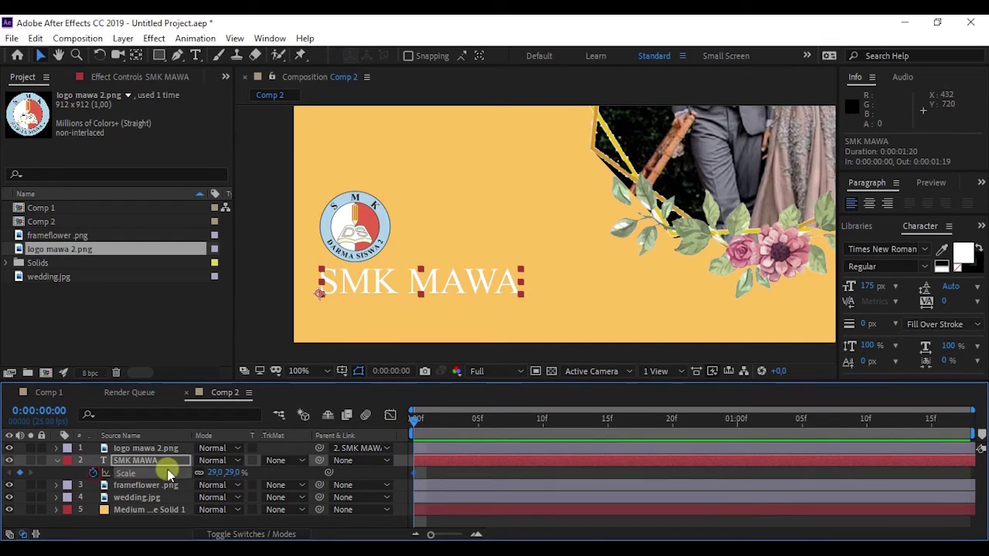
left_click_drag(213, 472, 209, 470)
left_click(219, 472)
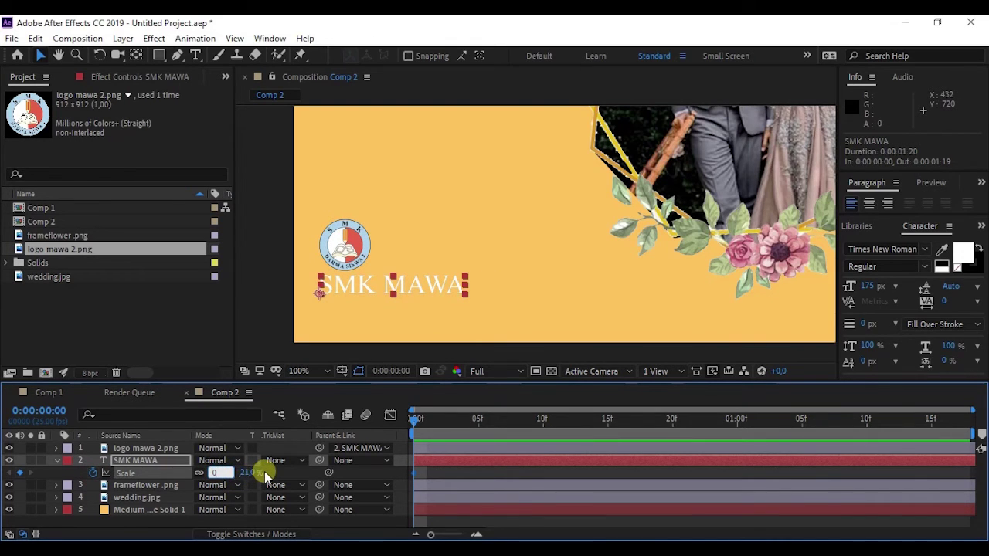
type("0,0.0")
key("Return")
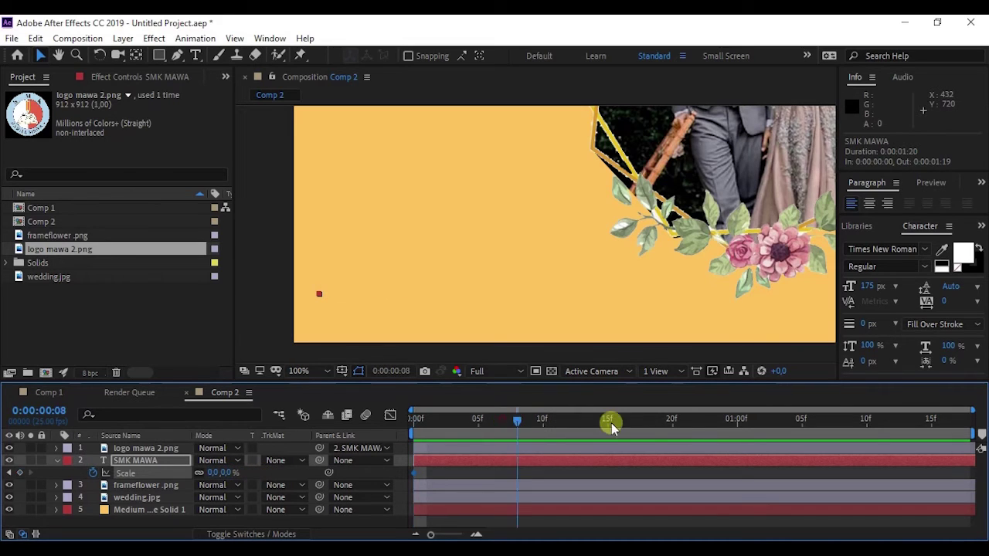
Add a Scale keyframe of 24% to the SMK MAWA layer at 0:00:01:00
left_click_drag(749, 434, 739, 433)
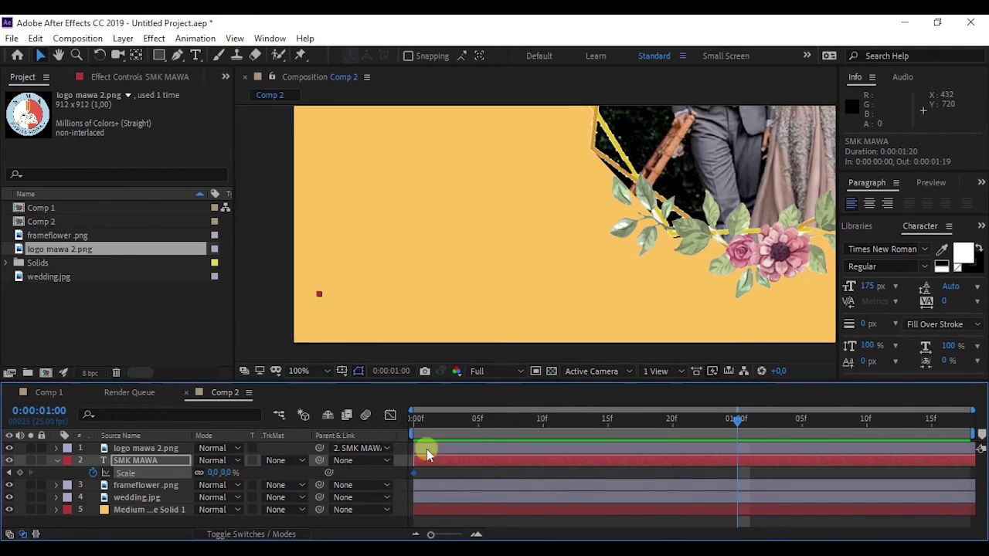
left_click(216, 479)
type("100")
key("Return")
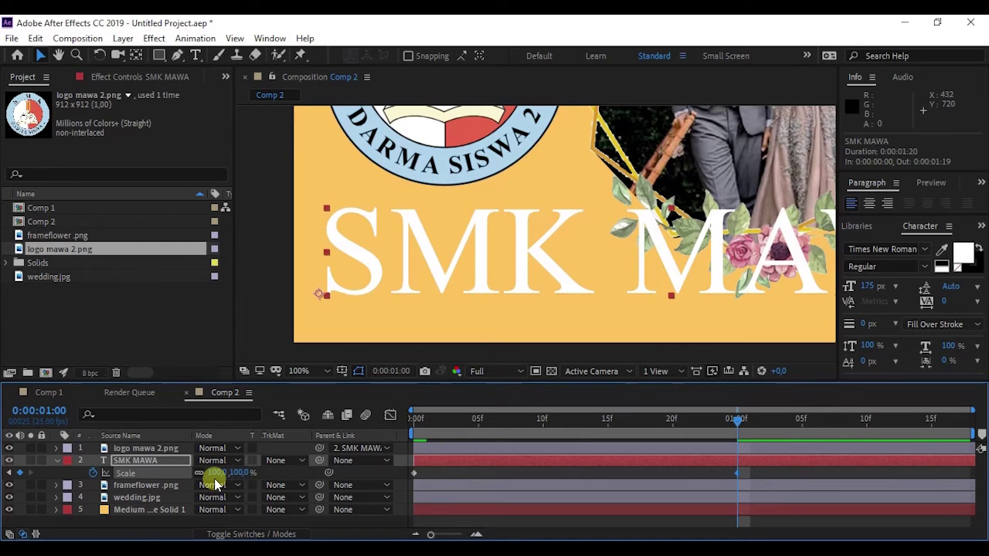
left_click_drag(221, 474, 172, 468)
Scrub from the start past 0:00:01:00 to check how the title and parented logo scale together in Comp 2
left_click_drag(618, 424, 327, 441)
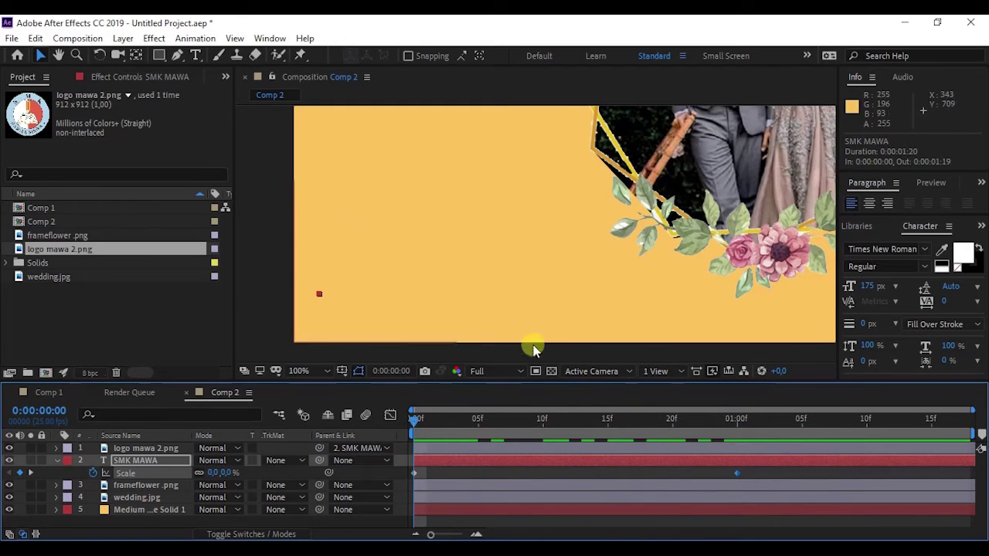
left_click_drag(436, 428, 776, 445)
double_click(737, 444)
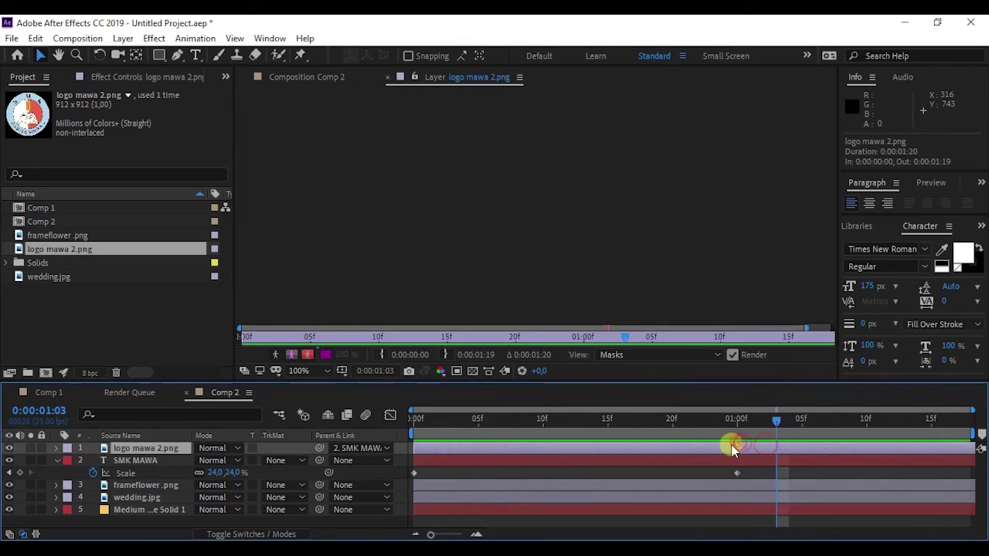
left_click(309, 77)
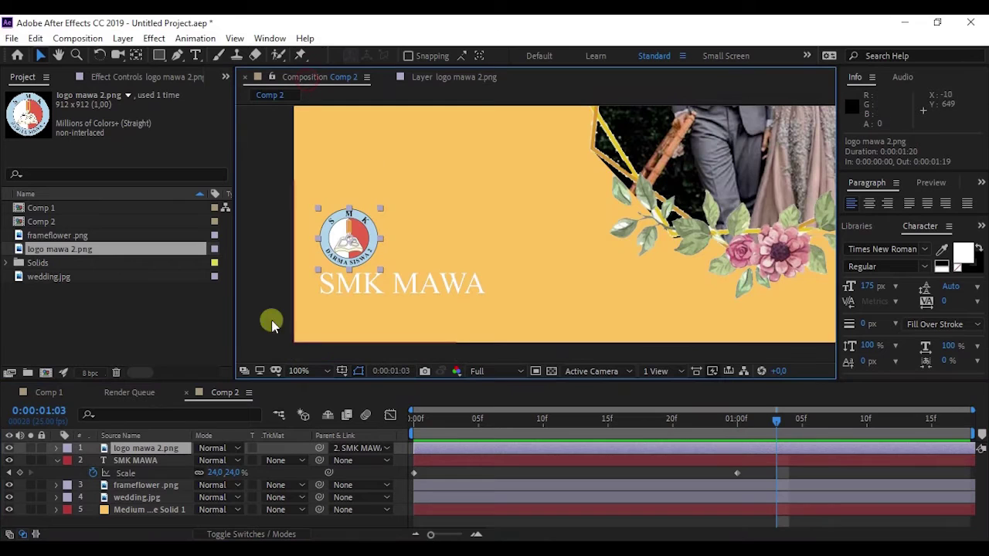
Set the logo mawa 2.png layer's parent to None and scrub the timeline to compare its behaviour with the title
left_click(361, 451)
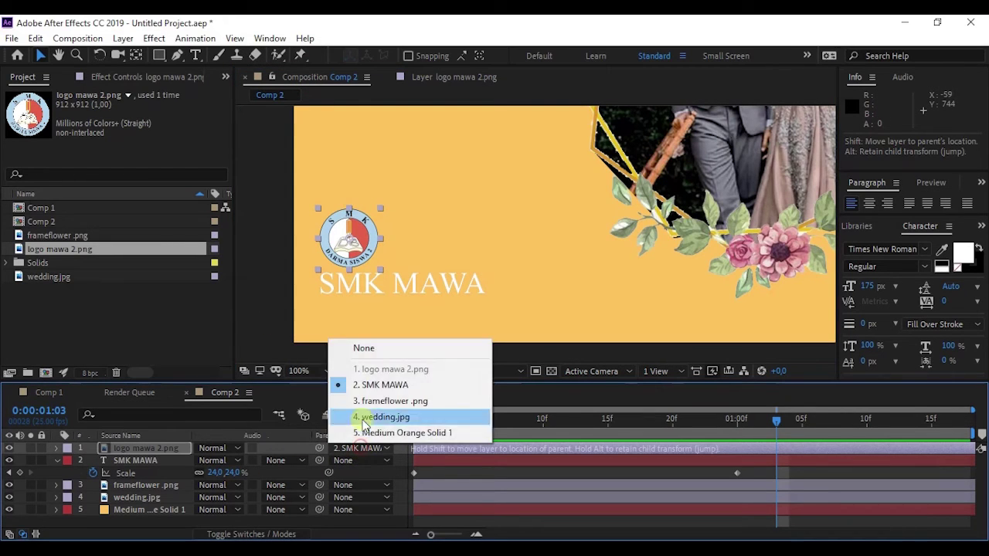
left_click(375, 350)
left_click_drag(471, 423, 418, 435)
left_click_drag(516, 423, 718, 432)
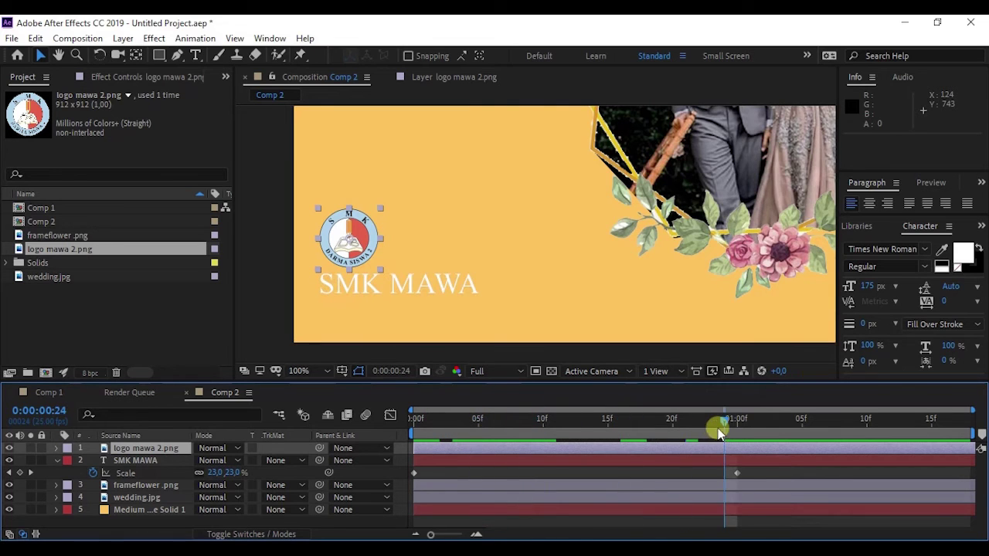
Scale the unparented logo mawa 2.png down to 0.4% and move it closer to the SMK MAWA text, at about 71.7, 608.8
key("s")
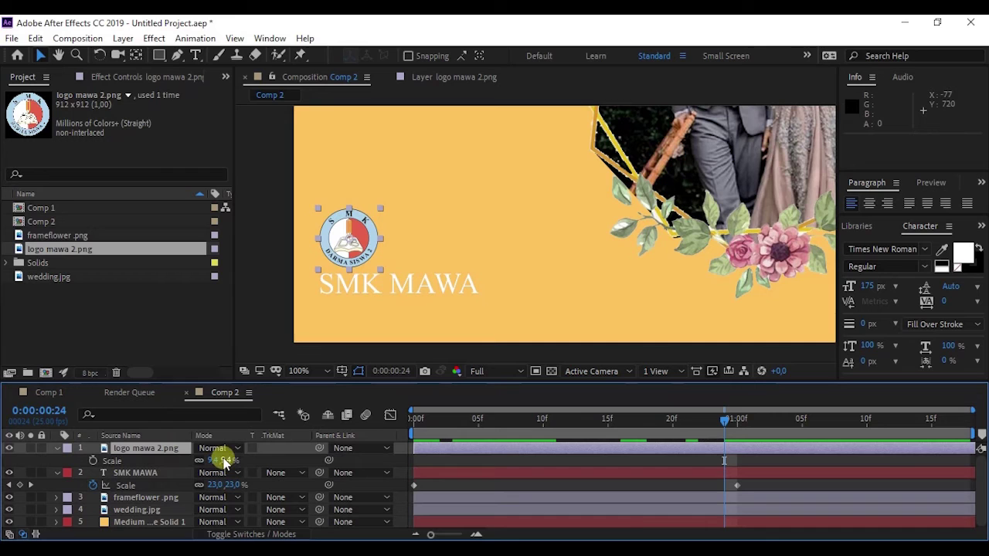
left_click_drag(221, 462, 212, 454)
left_click(369, 241)
left_click_drag(369, 241, 209, 459)
left_click_drag(648, 418, 710, 427)
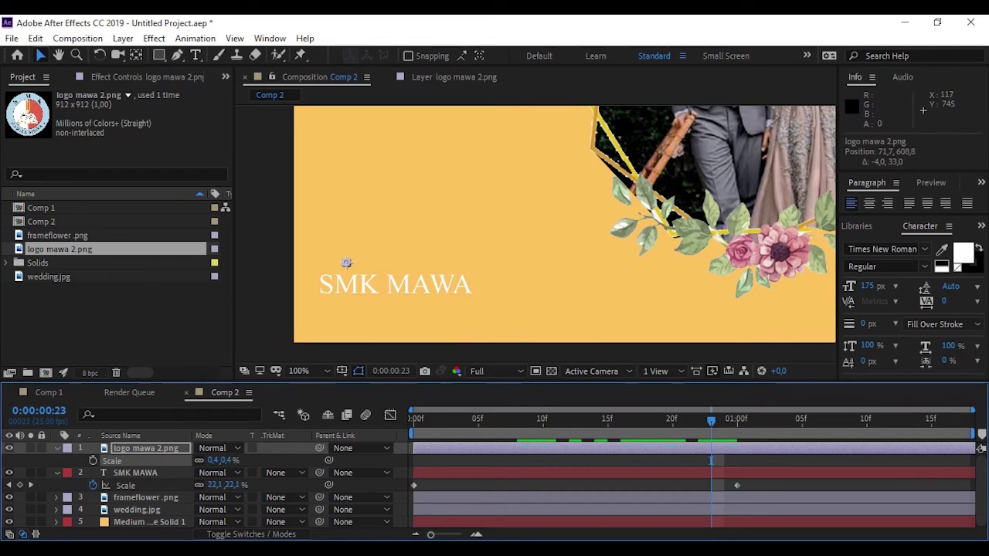
Check the topic list in the Notepad file trs.txt, return to After Effects and create a new 1280 x 720 composition
key("alt+Tab")
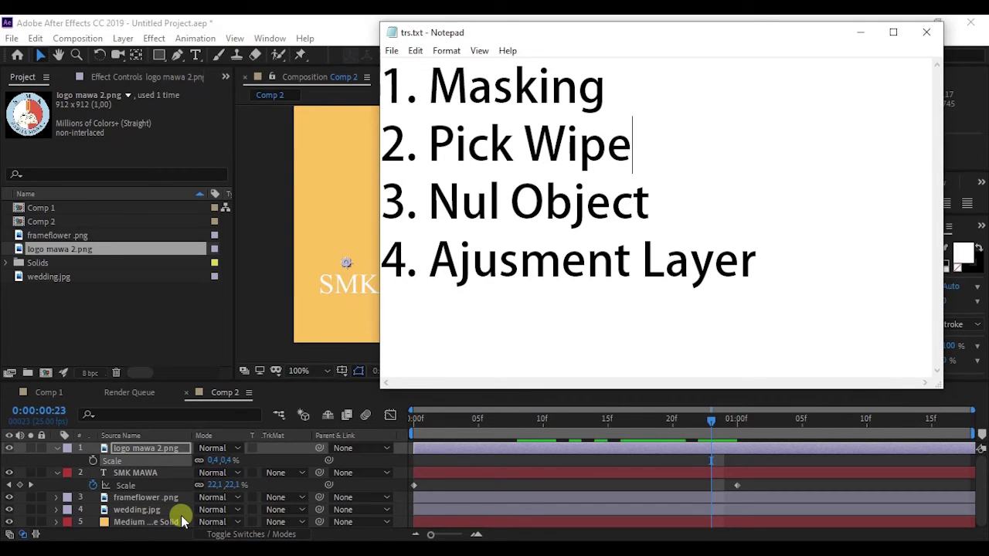
key("alt+Tab")
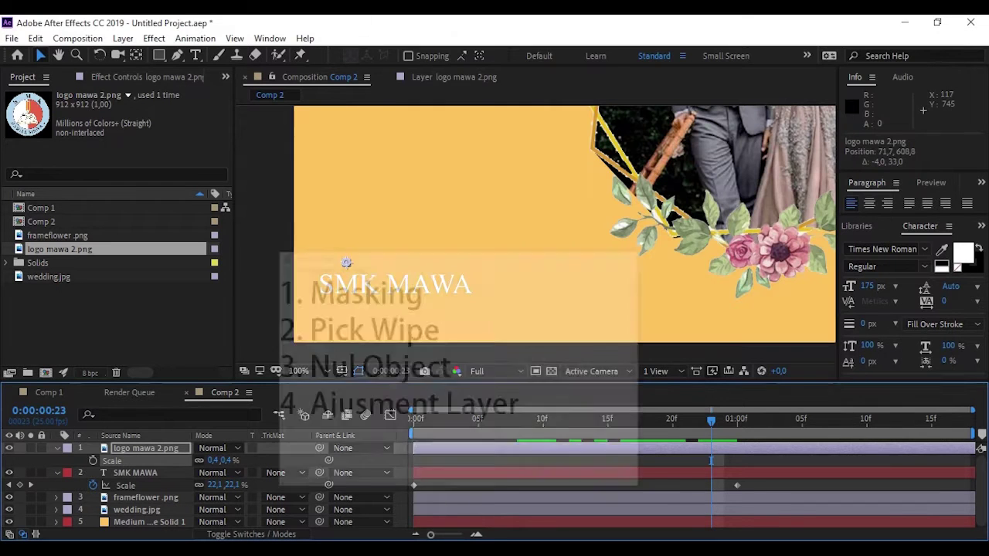
left_click(106, 40)
left_click(94, 57)
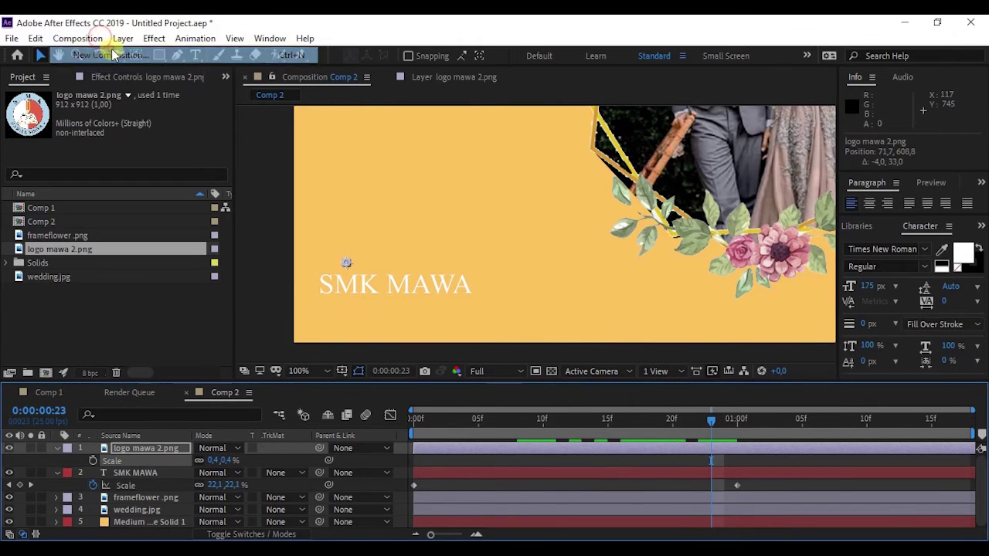
left_click(591, 451)
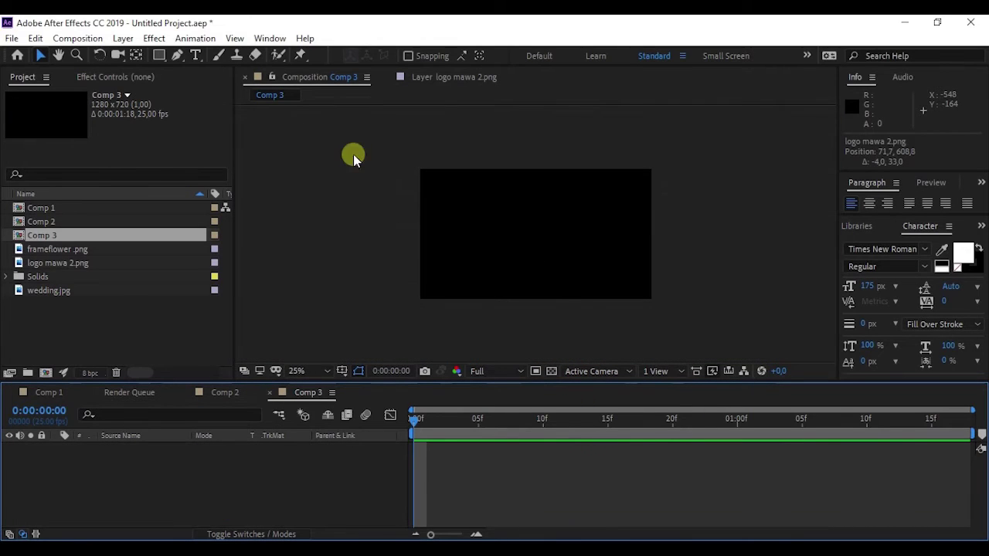
Add a medium orange solid layer of 1280 x 720 px to Comp 3 as the background
left_click(122, 38)
left_click(157, 56)
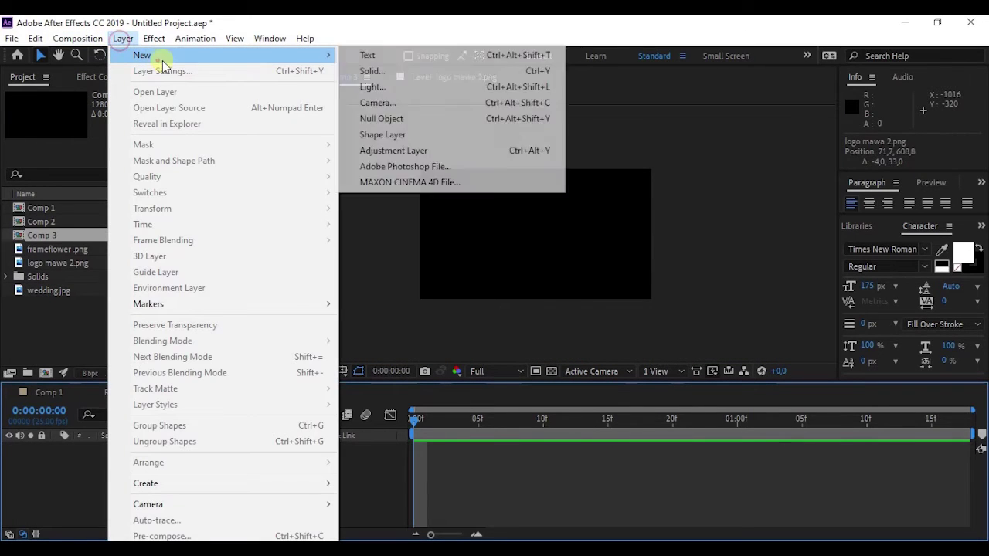
left_click(370, 74)
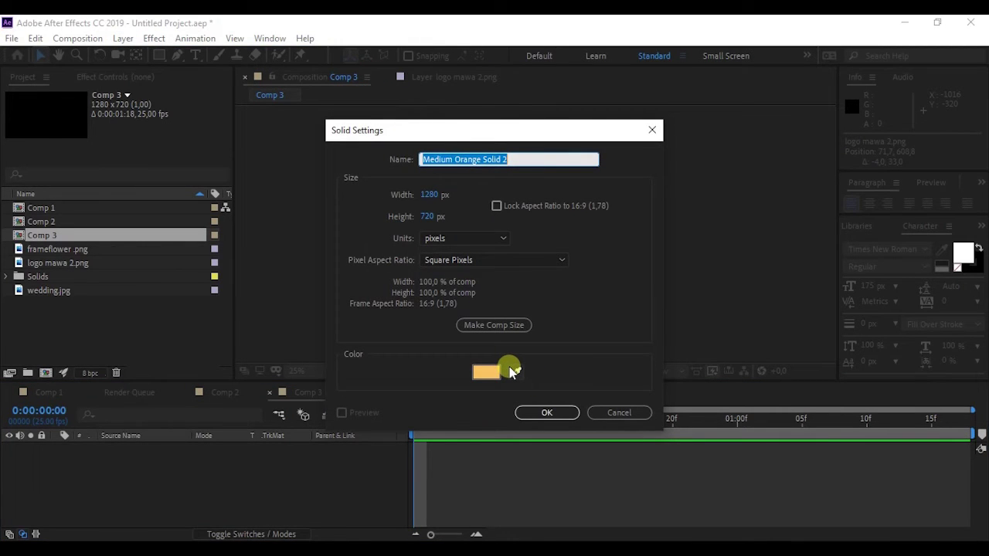
left_click(538, 412)
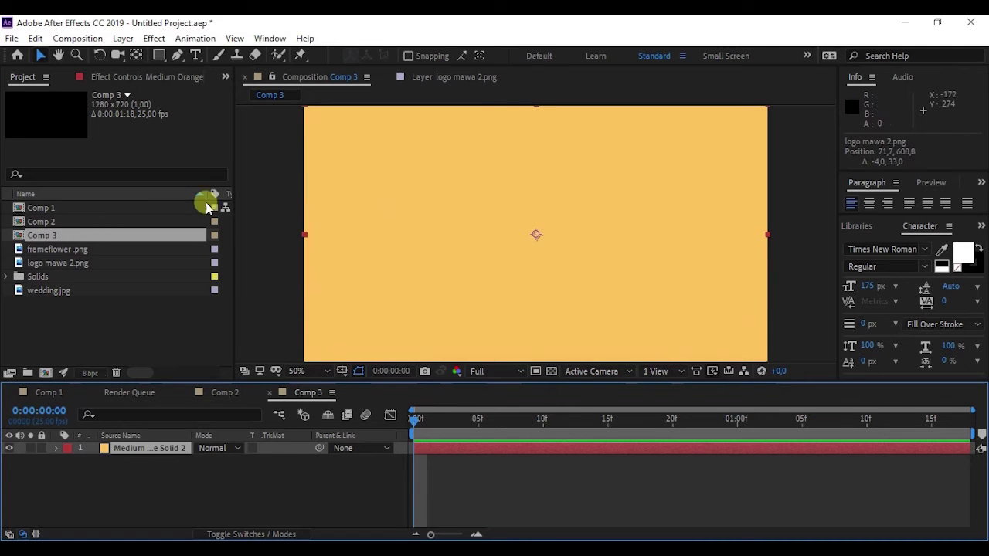
left_click(161, 56)
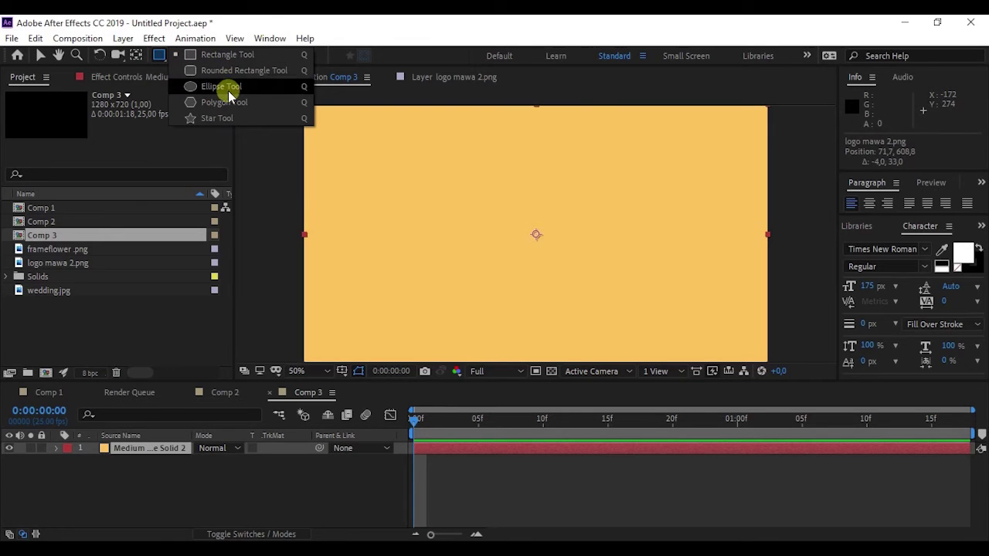
left_click(229, 54)
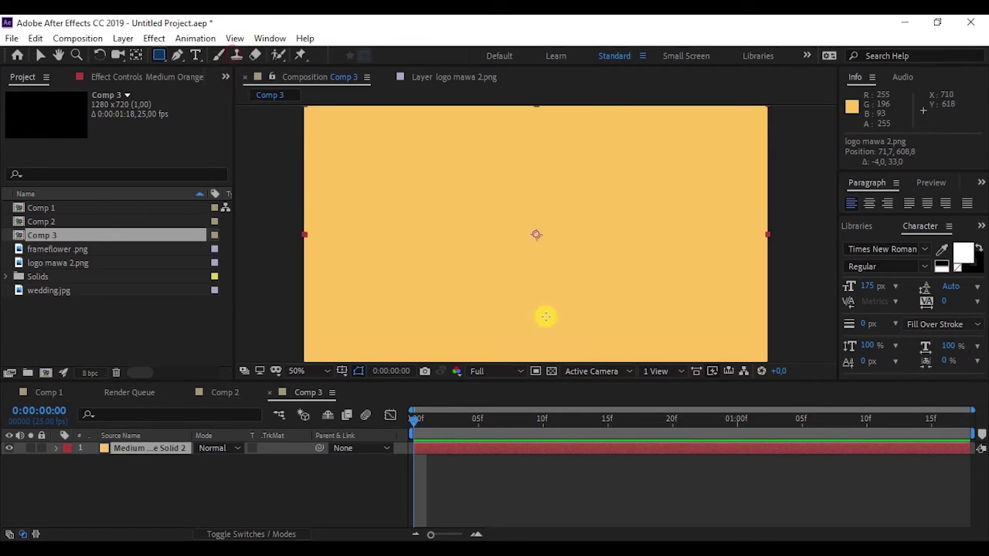
left_click_drag(420, 216, 466, 278)
key("ctrl+z")
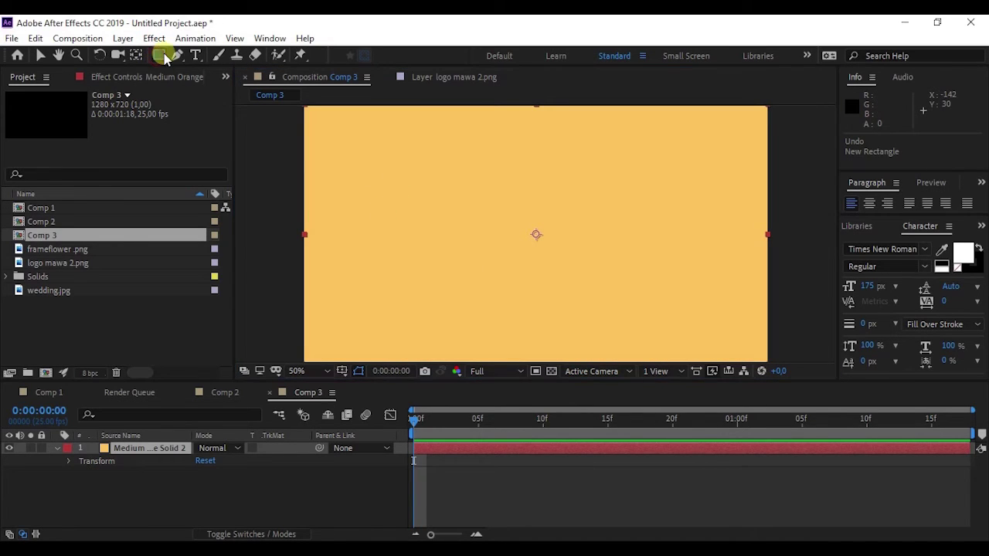
Draw a red square about 120 px wide with a 2 px white stroke as a separate shape layer, slightly left of the composition's centre
left_click_drag(163, 60, 254, 167)
left_click(196, 503)
mouse_move(380, 211)
left_mouse_down()
mouse_move(441, 282)
mouse_move(400, 237)
mouse_move(471, 242)
left_mouse_up()
left_click(41, 56)
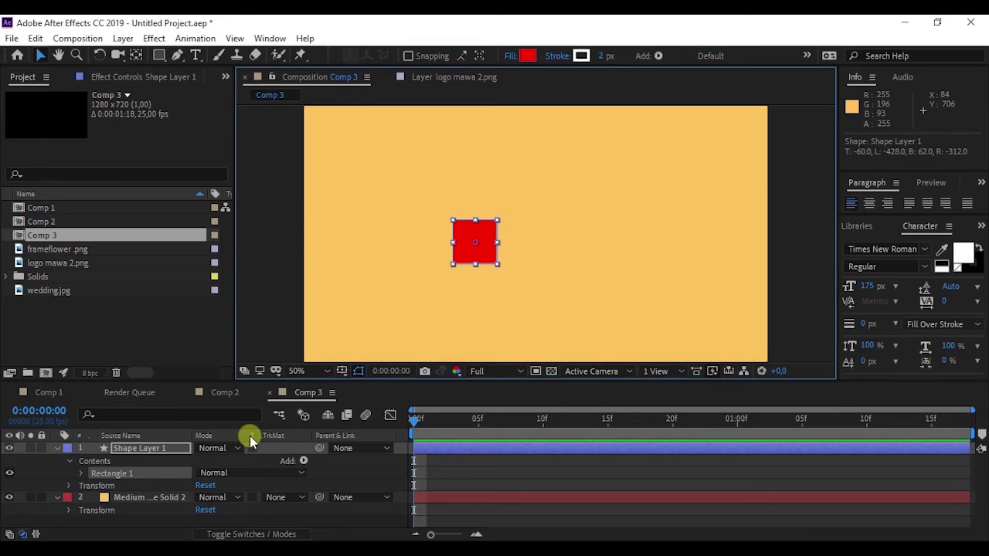
left_click(55, 449)
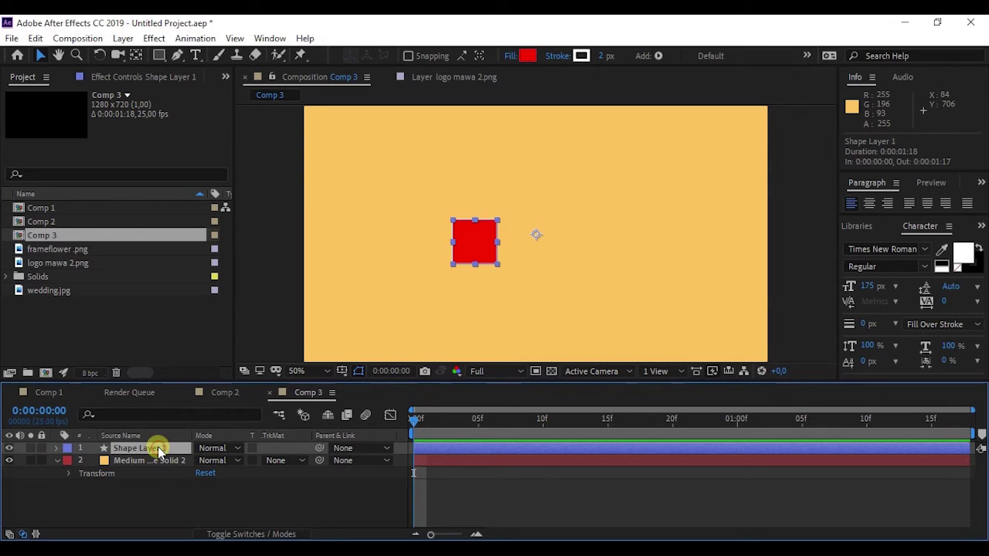
Duplicate the red square twice, placing one copy diagonally above it at 758, 244 and the other across from it at 868, 362
key("ctrl+d")
left_click_drag(494, 240, 536, 200)
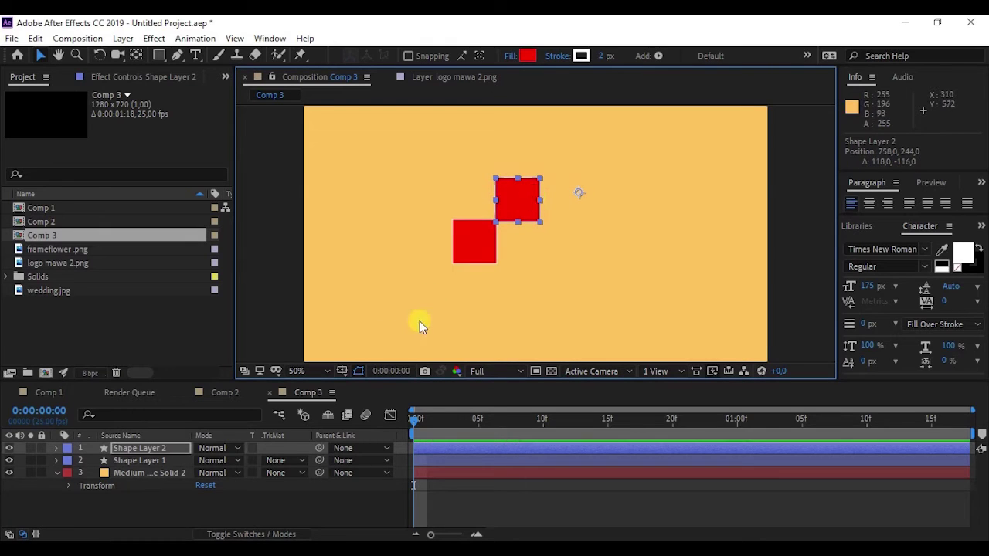
key("ctrl+d")
left_click_drag(539, 191, 571, 229)
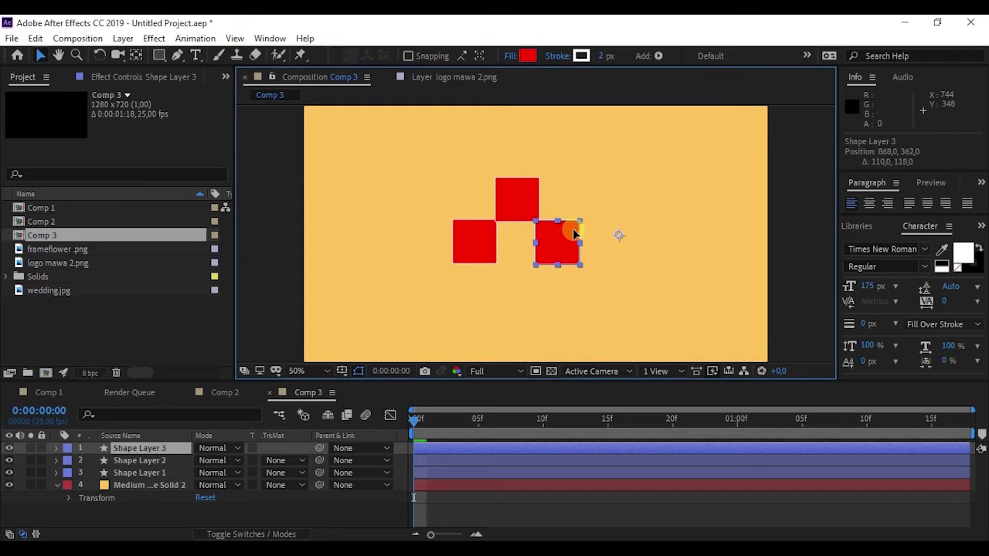
Duplicate the original red square, Shape Layer 1
left_click(563, 281)
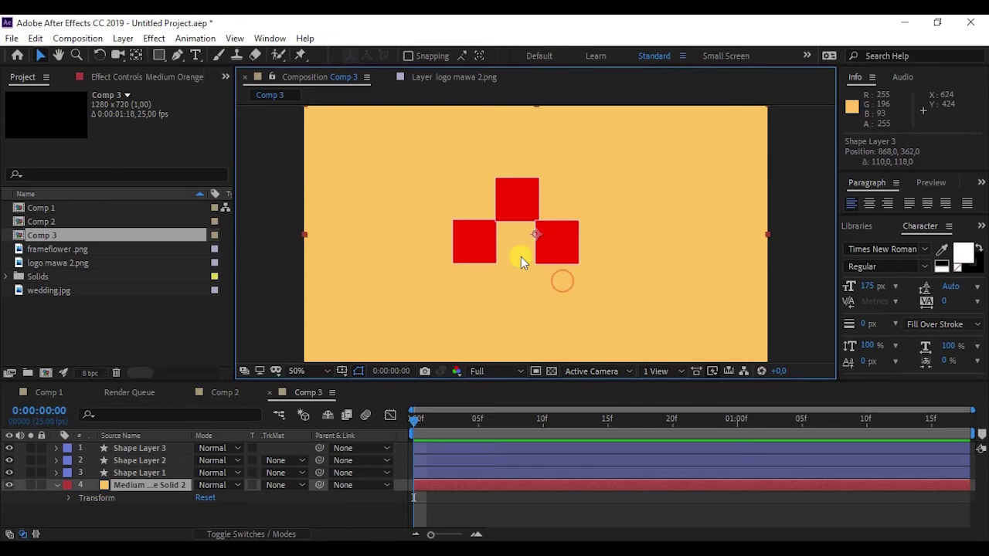
left_click(158, 472)
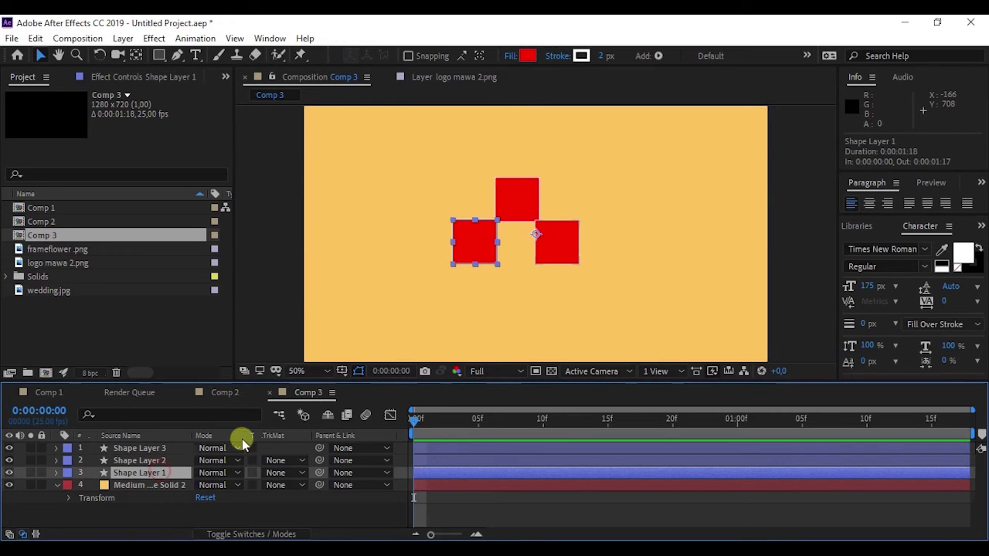
key("ctrl+d")
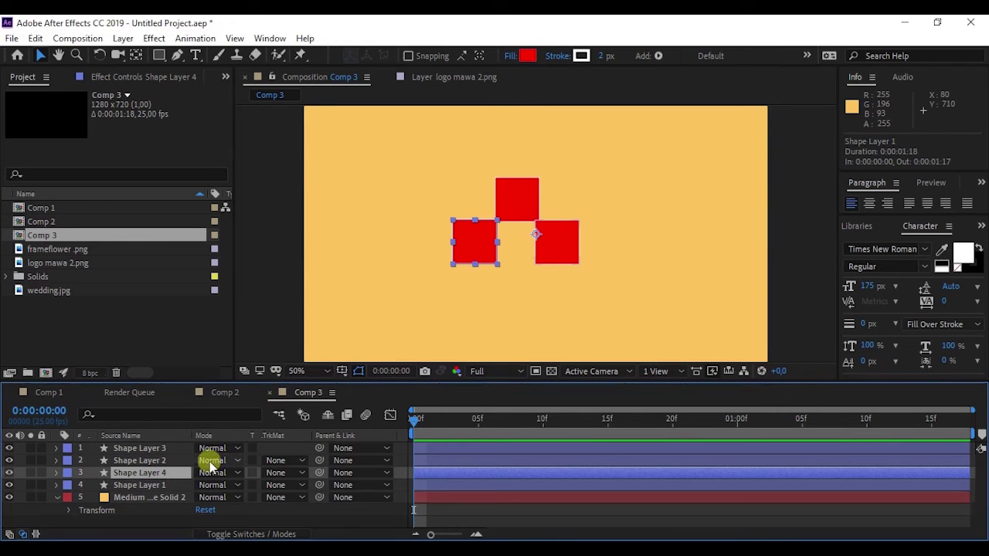
left_click_drag(141, 472, 133, 446)
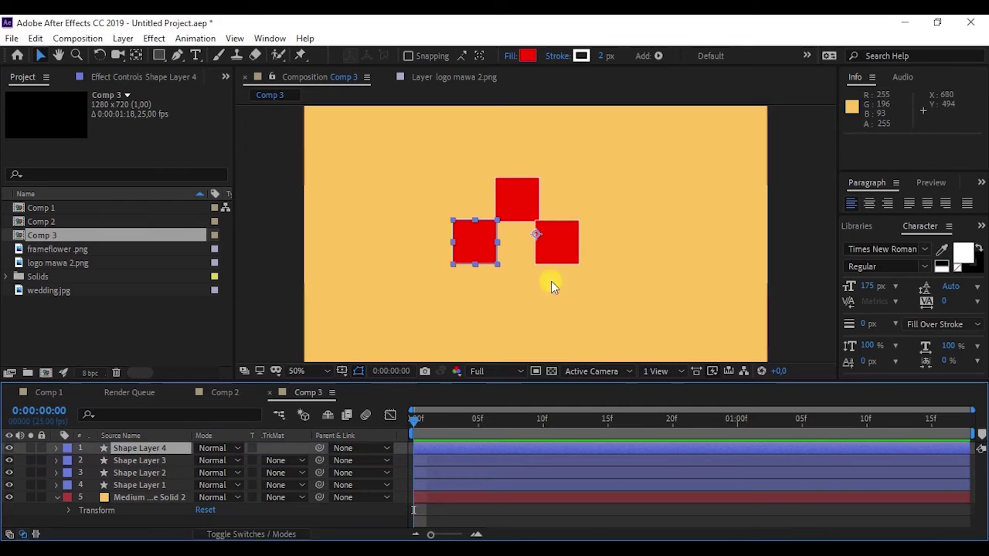
left_click_drag(497, 243, 522, 302)
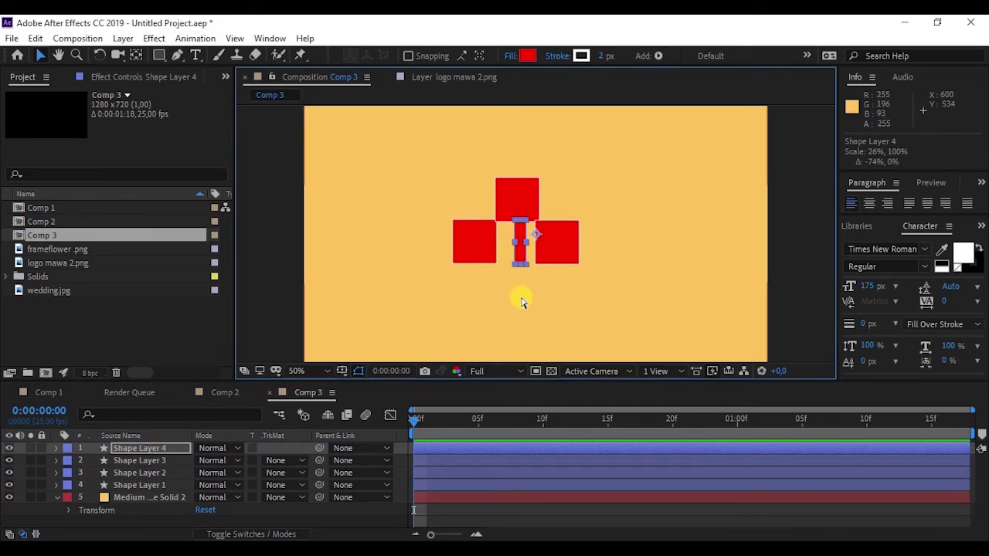
key("ctrl+z")
key("ctrl+z")
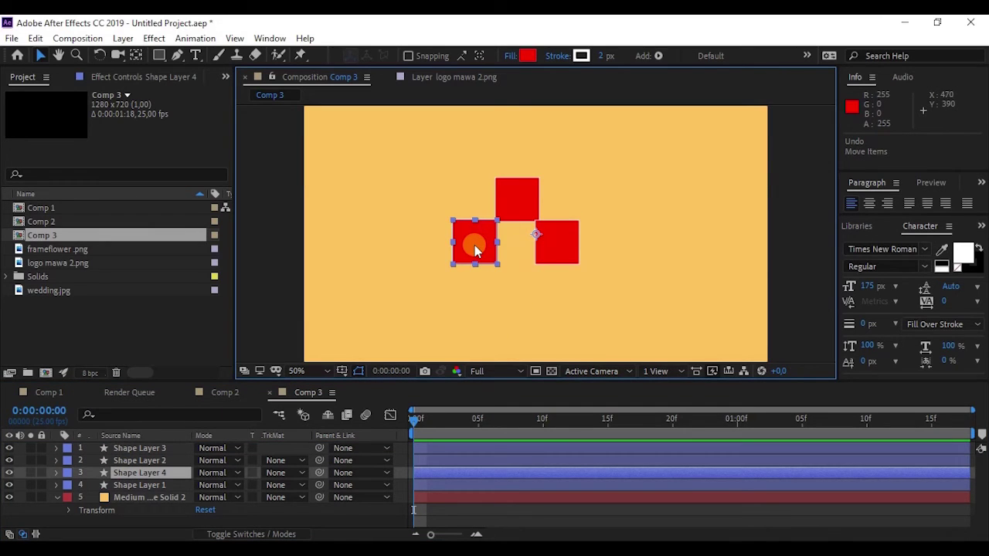
Put Shape Layer 4 first in the layer order and place its square below the others at about 742, 484
left_click_drag(159, 470, 155, 446)
left_click_drag(481, 254, 531, 304)
Reposition the Shape Layer 3 square to 882, 366.5 so its corner meets the corner of the upper square
scroll(540, 235, "up", 2)
left_click(557, 243)
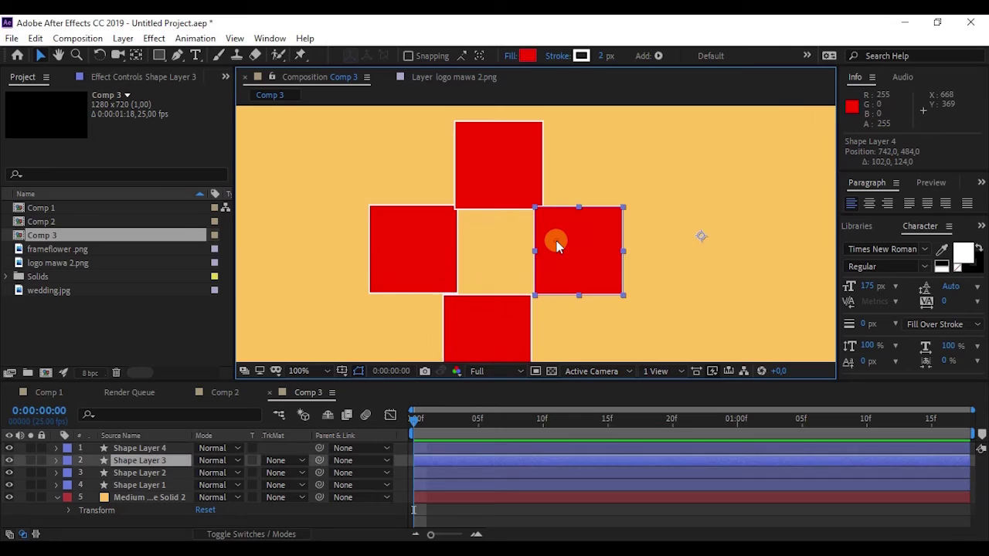
scroll(556, 241, "up", 2)
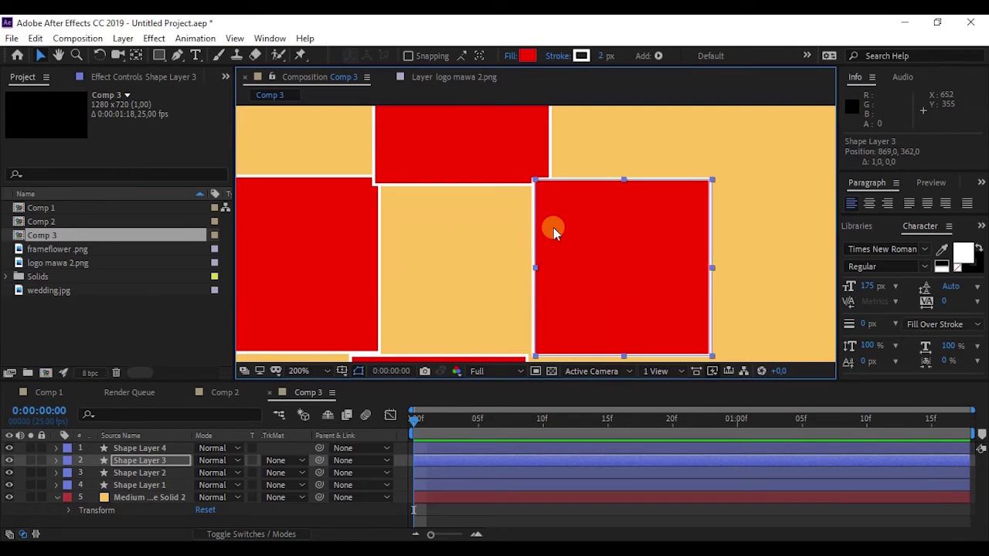
scroll(539, 159, "up", 3)
scroll(584, 199, "down", 2)
left_click_drag(579, 150, 615, 162)
key("comma")
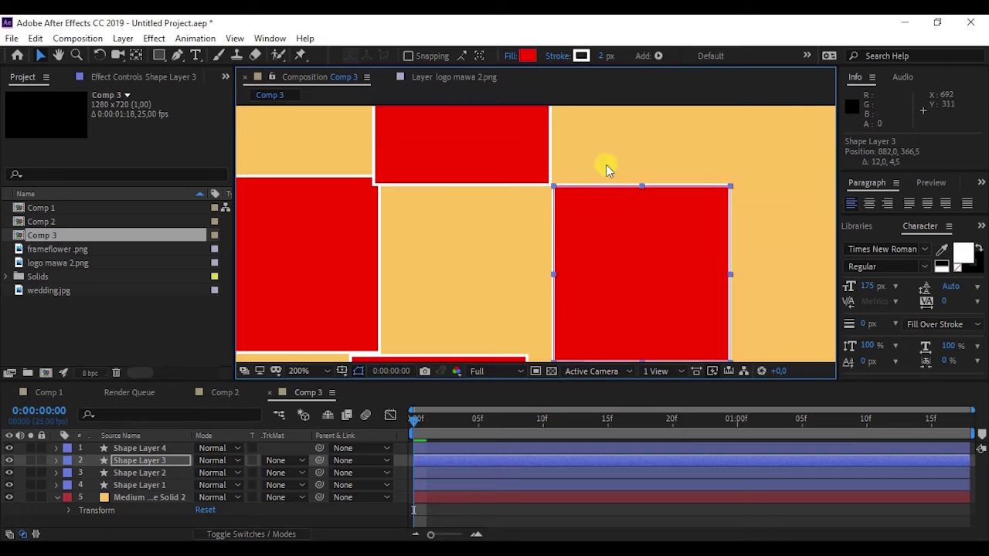
Nudge the Shape Layer 1 square to meet the upper square's corner and move the Shape Layer 4 square to 760, 483, closing the cross
left_click(330, 189)
left_click_drag(348, 205, 345, 217)
left_click_drag(495, 250, 504, 319)
key("comma")
left_click(728, 308)
key("comma")
key("comma")
key("comma")
key("comma")
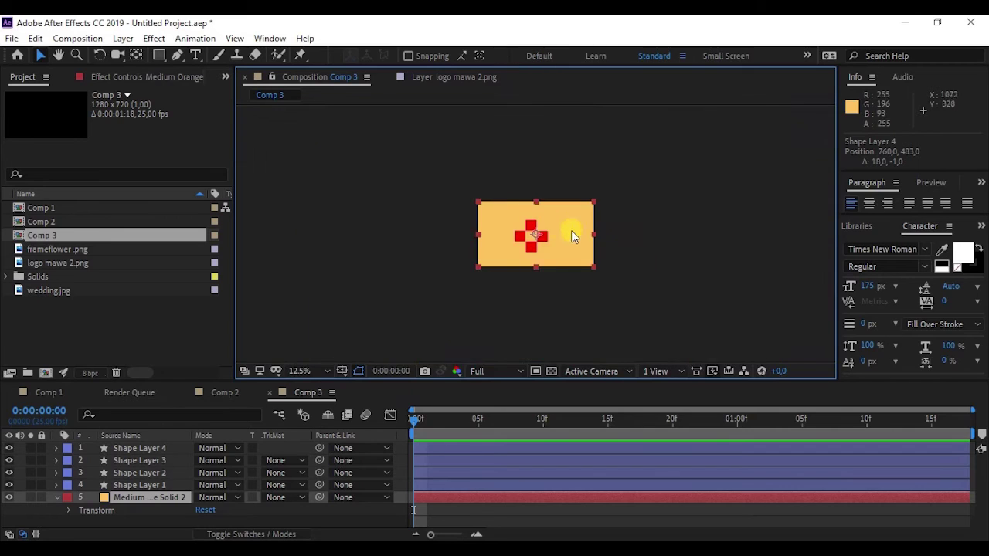
key("period")
key("period")
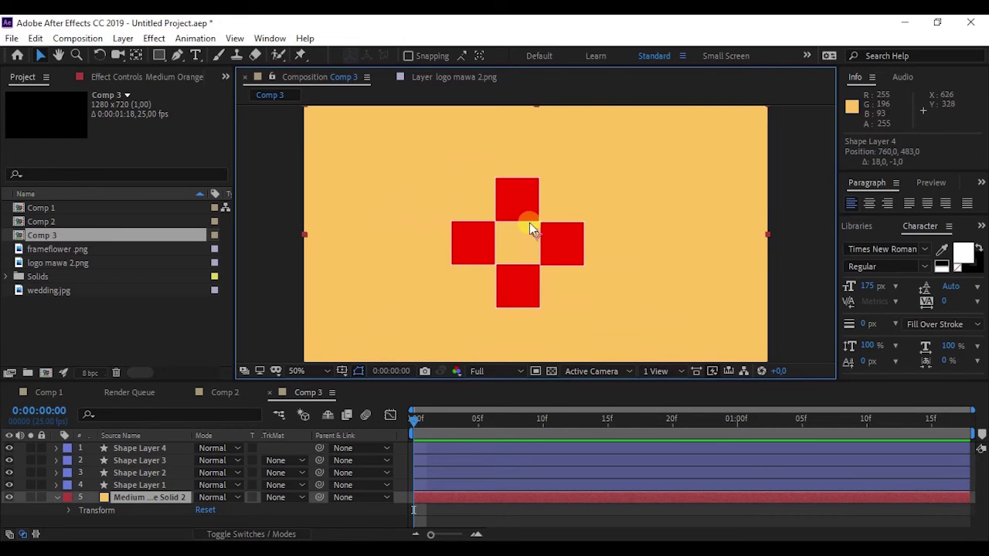
Add a null object above Shape Layer 4 in Comp 3
left_click(149, 447)
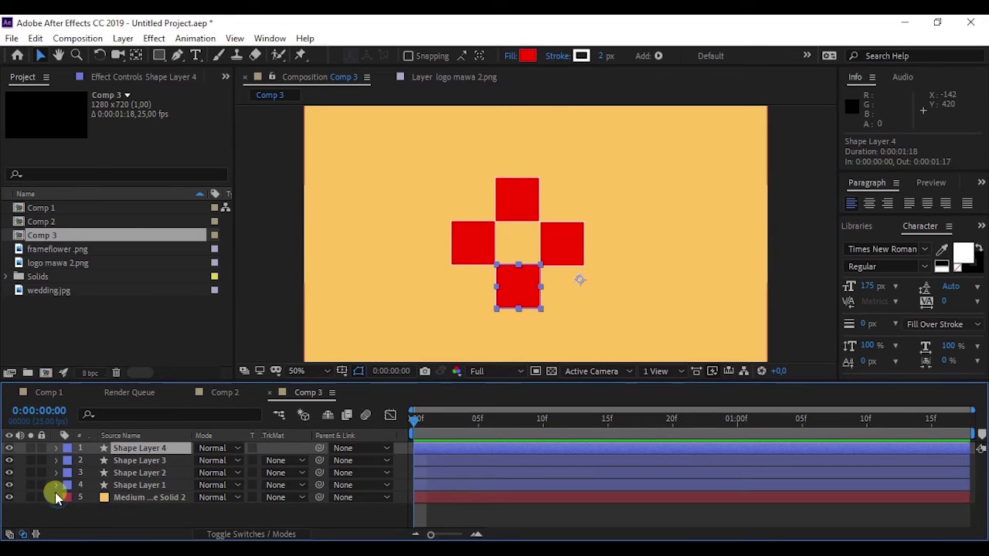
right_click(159, 515)
mouse_move(293, 355)
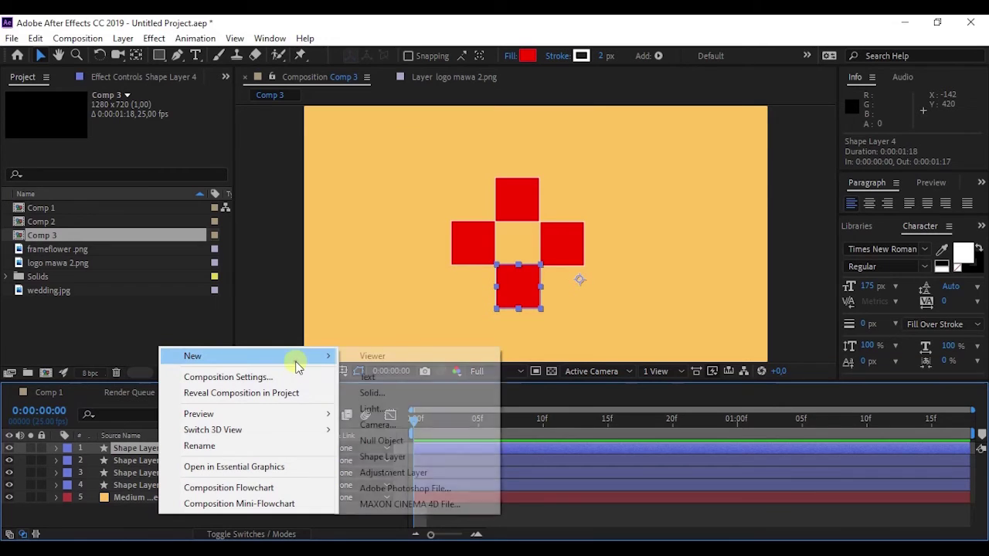
left_click(382, 440)
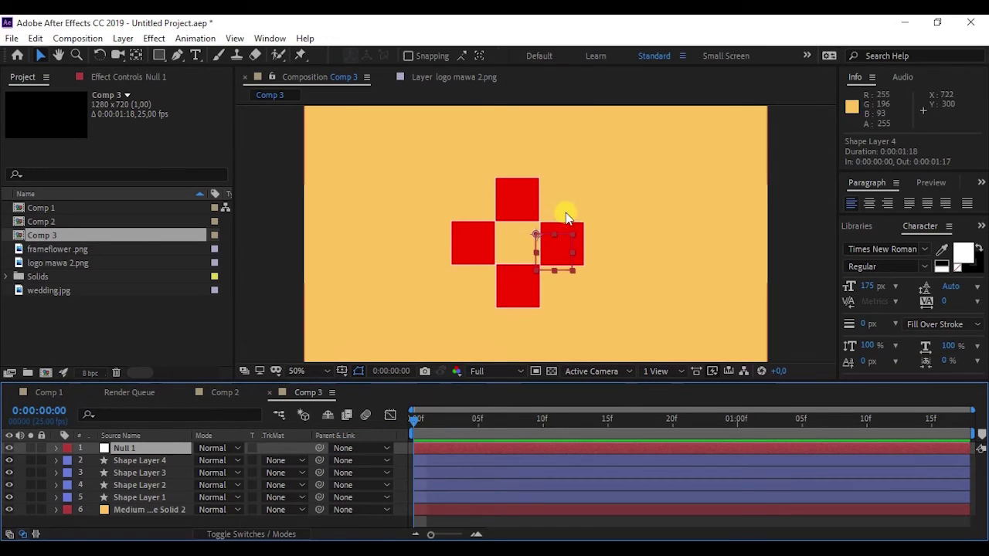
Move the null to 542, 335 in the gap between the four squares and shift its anchor point to the middle of its box
scroll(542, 241, "up", 2)
left_click_drag(580, 237, 511, 223)
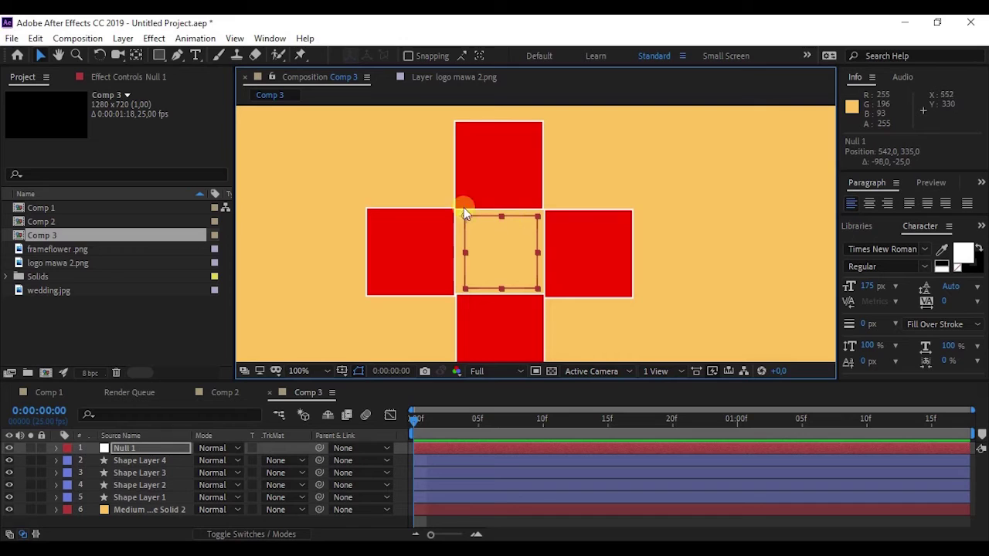
left_click(136, 55)
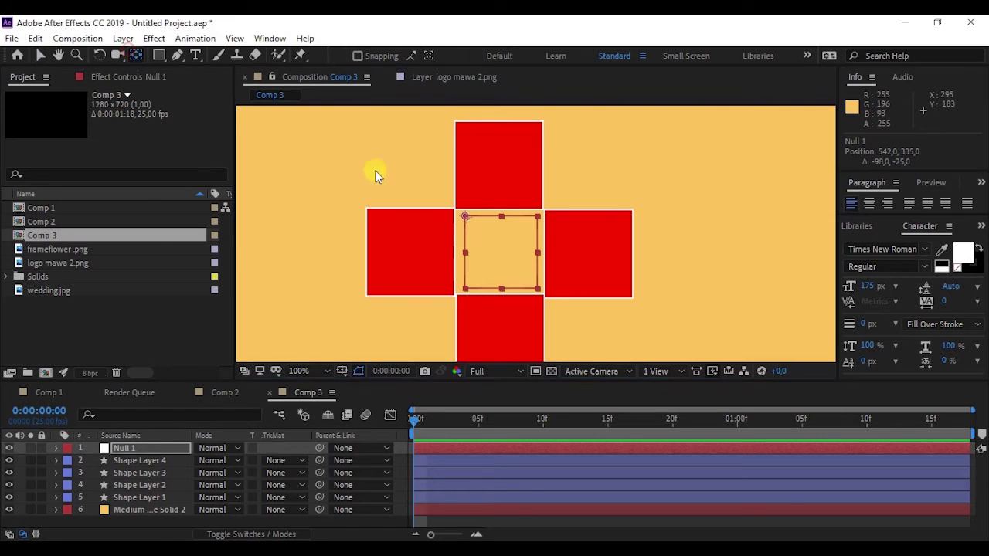
left_click_drag(467, 218, 499, 255)
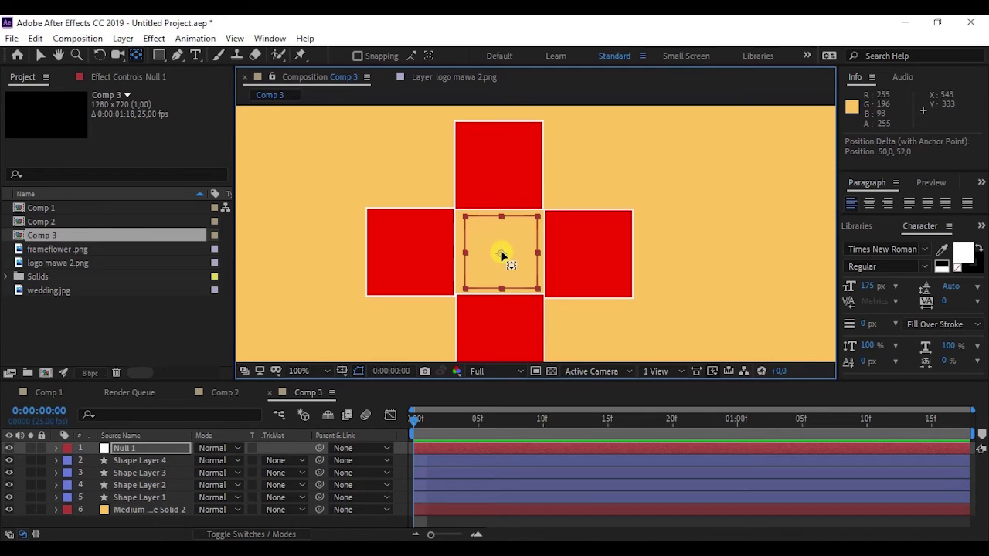
scroll(501, 255, "down", 2)
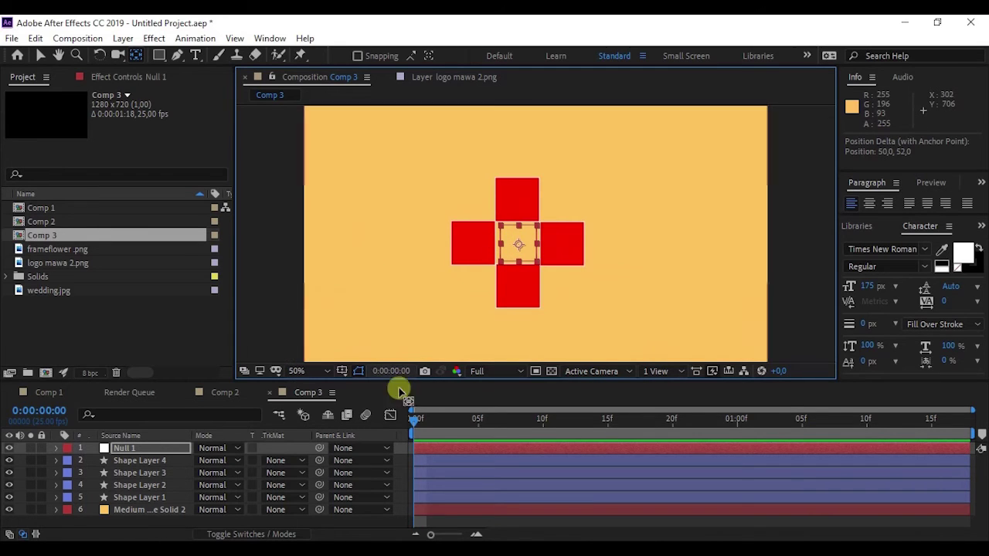
right_click(255, 519)
left_click(384, 362)
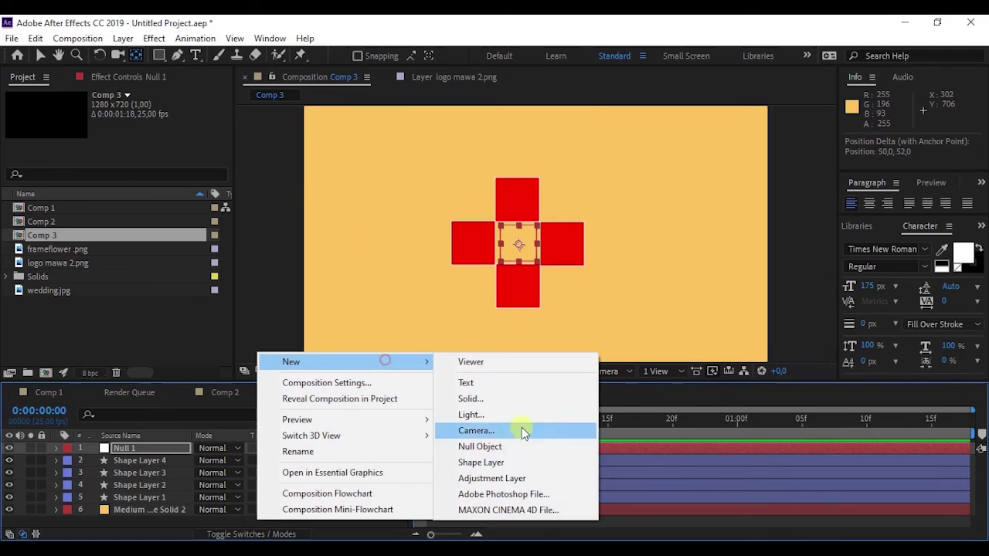
left_click(803, 294)
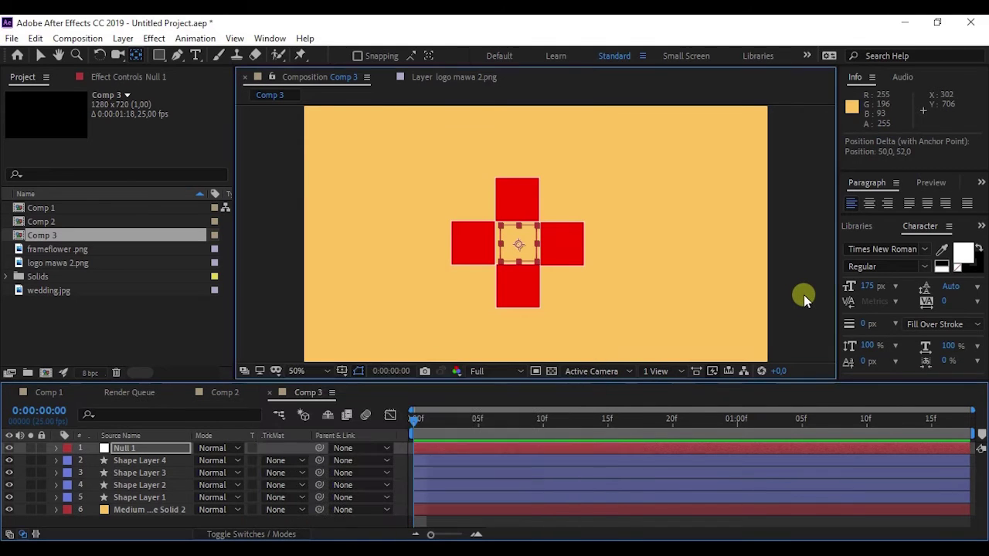
scroll(521, 232, "up", 5)
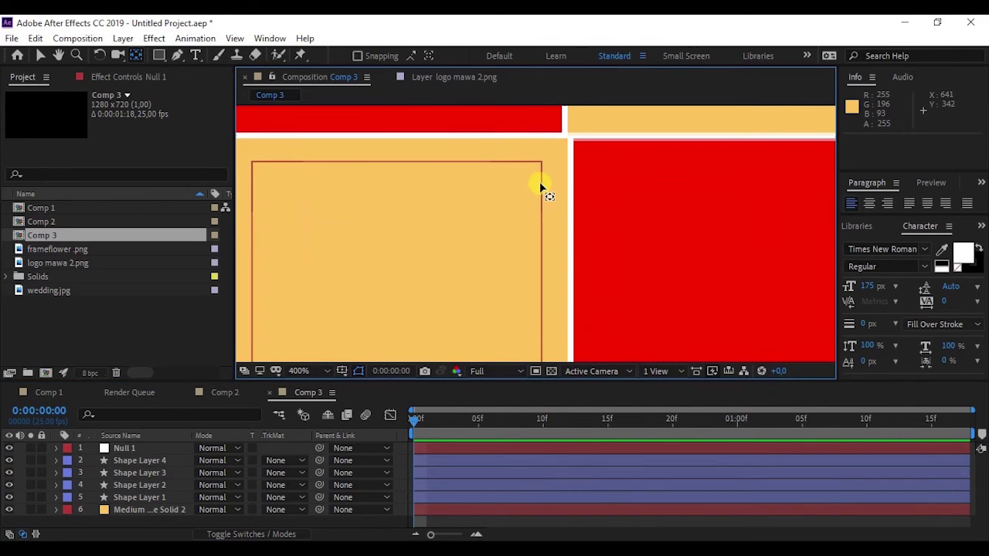
Check which square in the cross belongs to each of Shape Layers 1 to 4
scroll(540, 187, "down", 3)
scroll(543, 190, "up", 1)
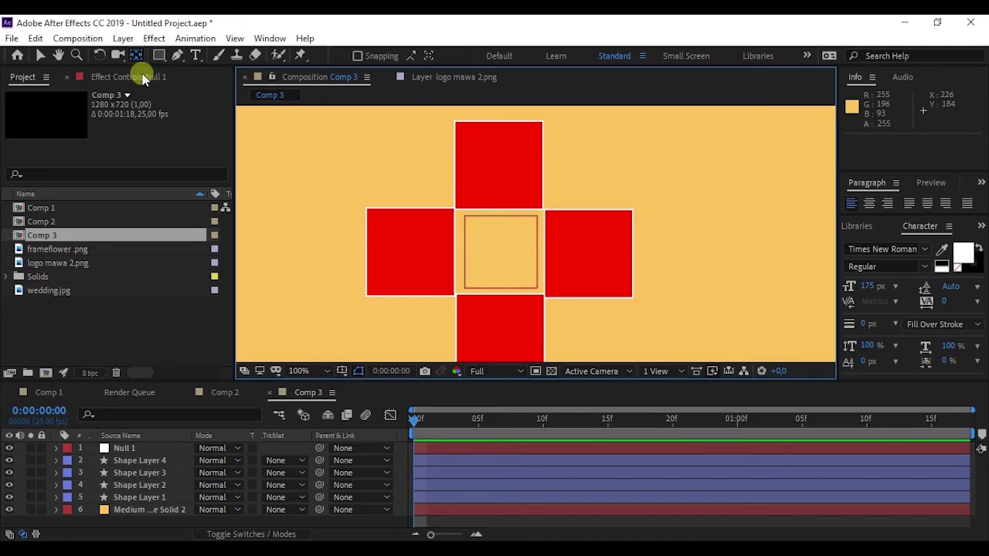
left_click(40, 56)
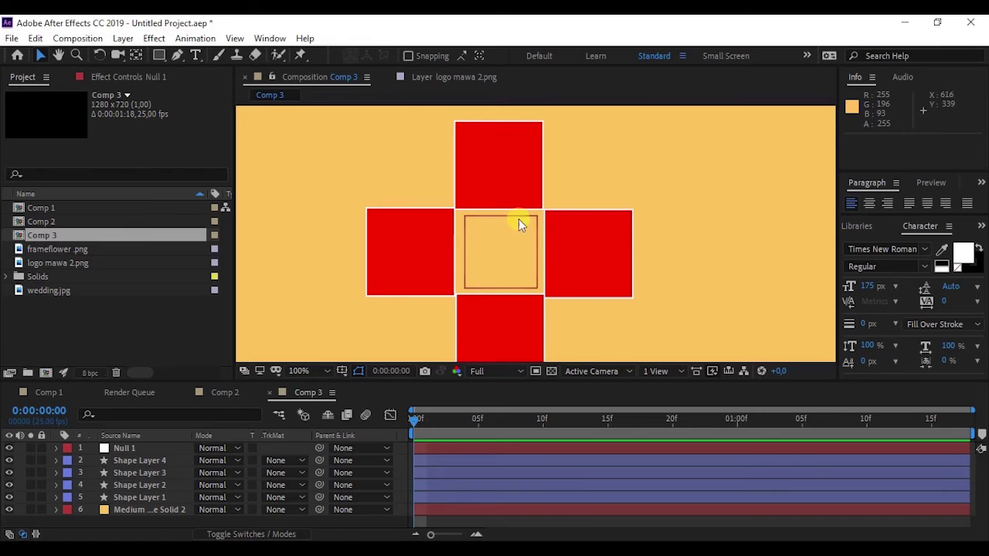
scroll(505, 237, "down", 3)
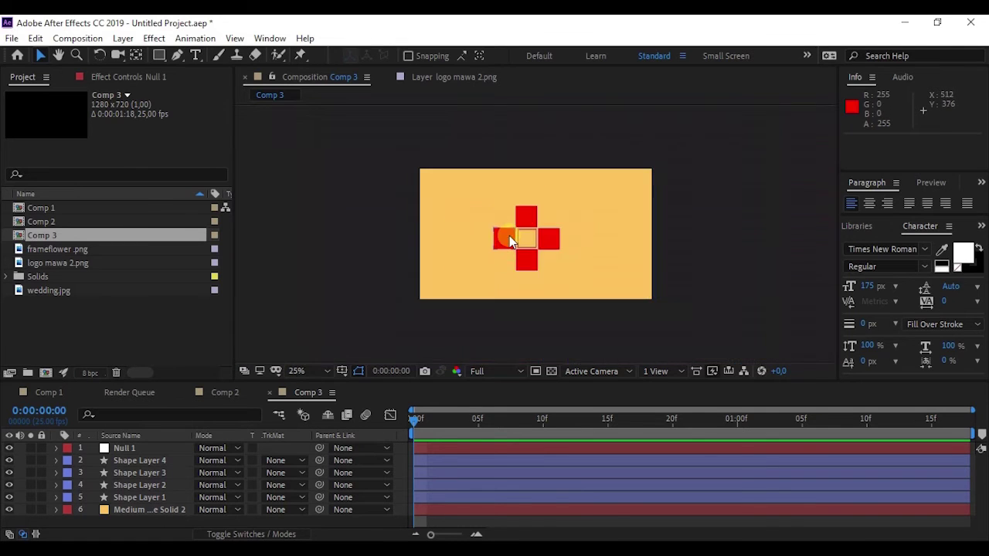
scroll(463, 278, "up", 2)
left_click(166, 496)
left_click(166, 485)
left_click(162, 472)
left_click(160, 460)
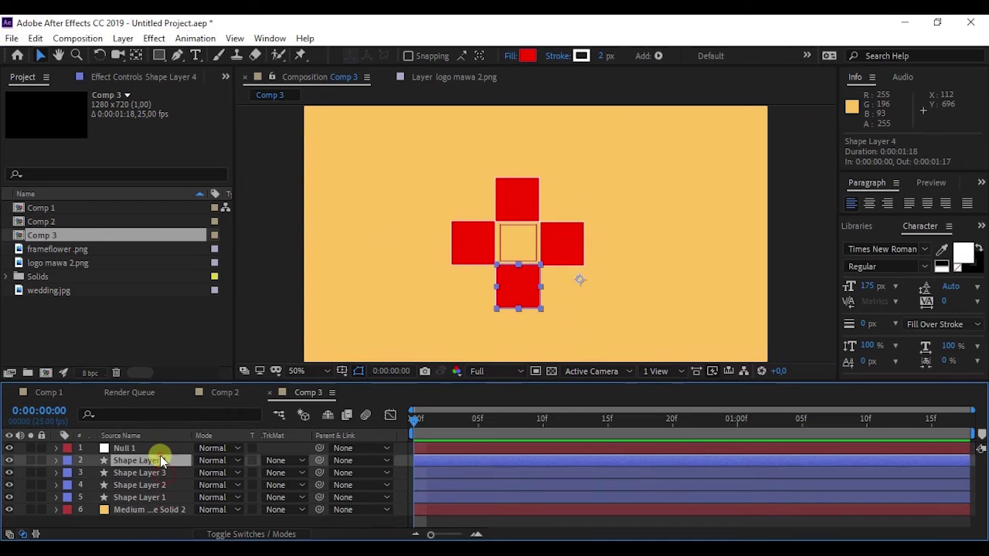
Parent Shape Layers 1 to 4 together to Null 1 with the pick whip
left_click(164, 496)
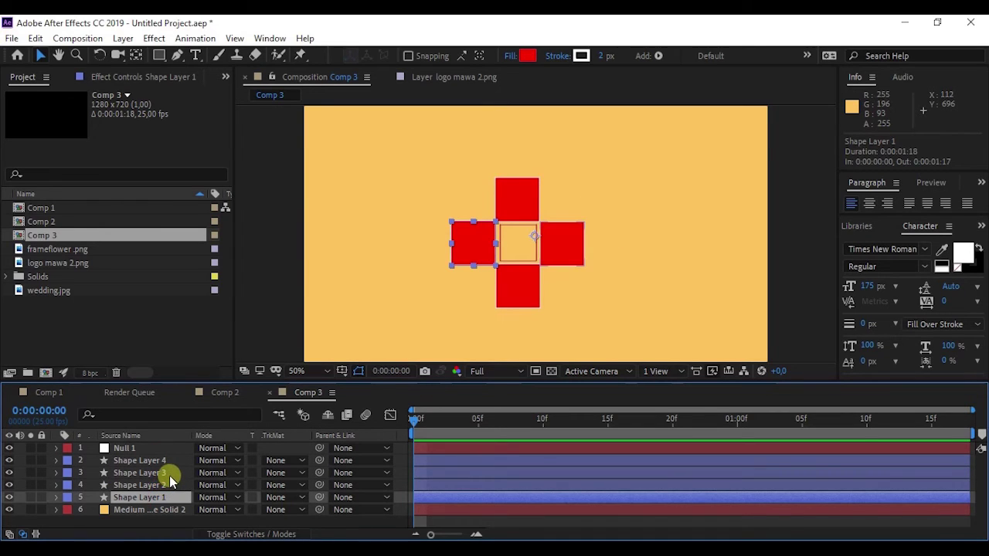
left_click(153, 461, "shift")
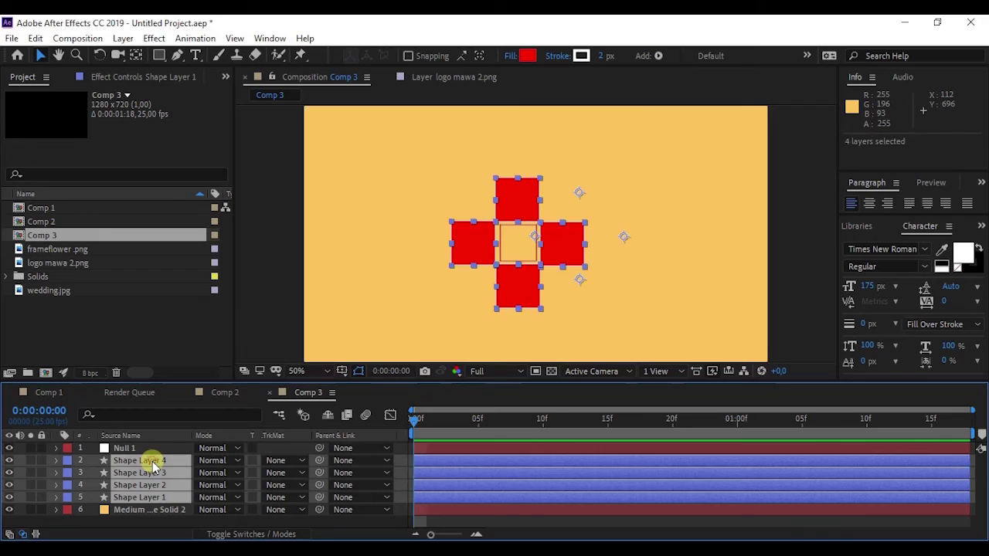
left_click(322, 461)
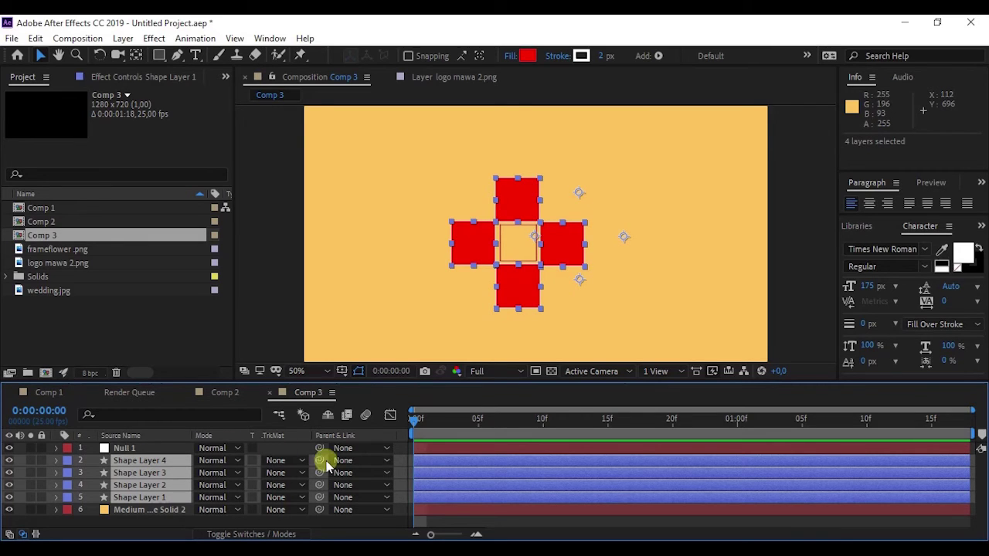
left_click_drag(322, 463, 237, 456)
mouse_move(154, 438)
left_mouse_down()
mouse_move(136, 451)
mouse_move(123, 445)
mouse_move(159, 444)
left_mouse_up()
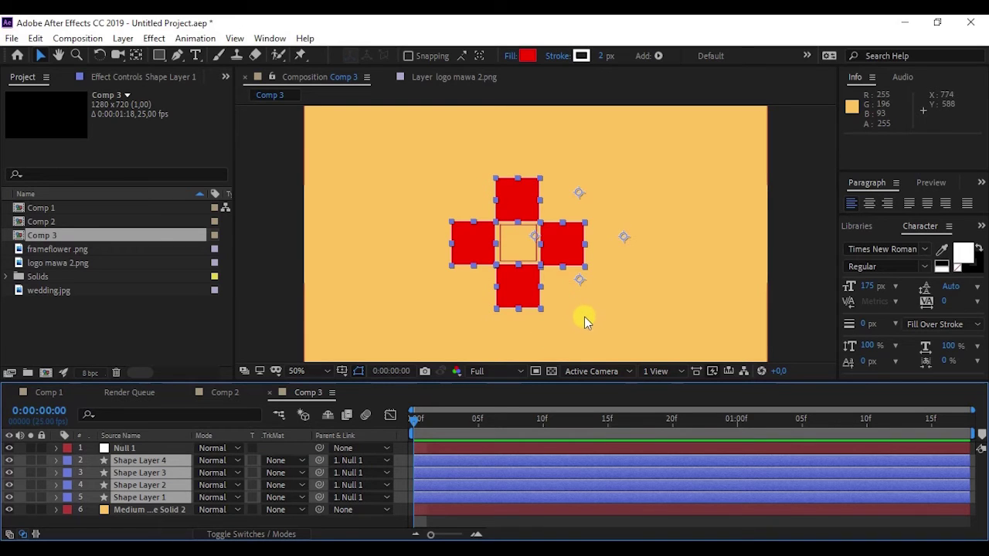
key("slash")
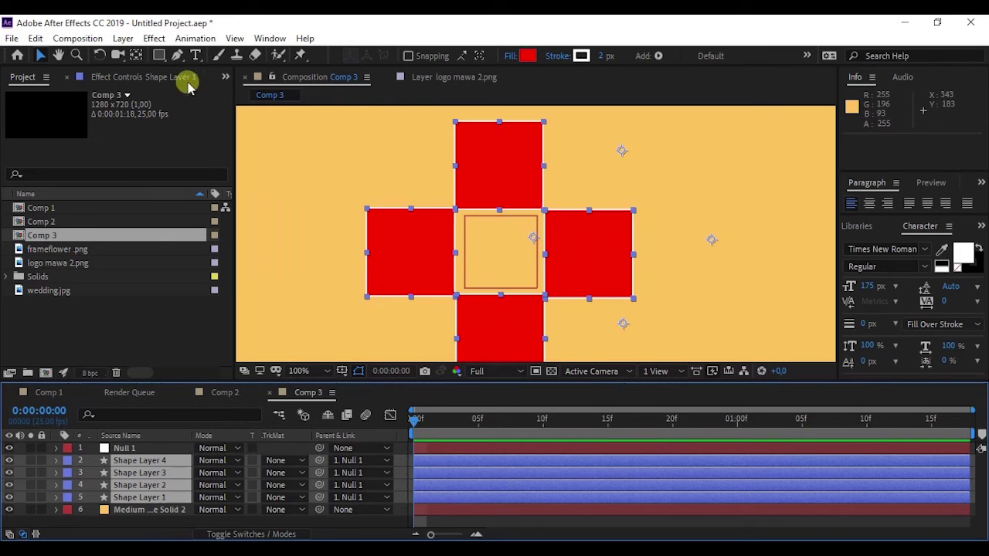
left_click_drag(622, 151, 566, 146)
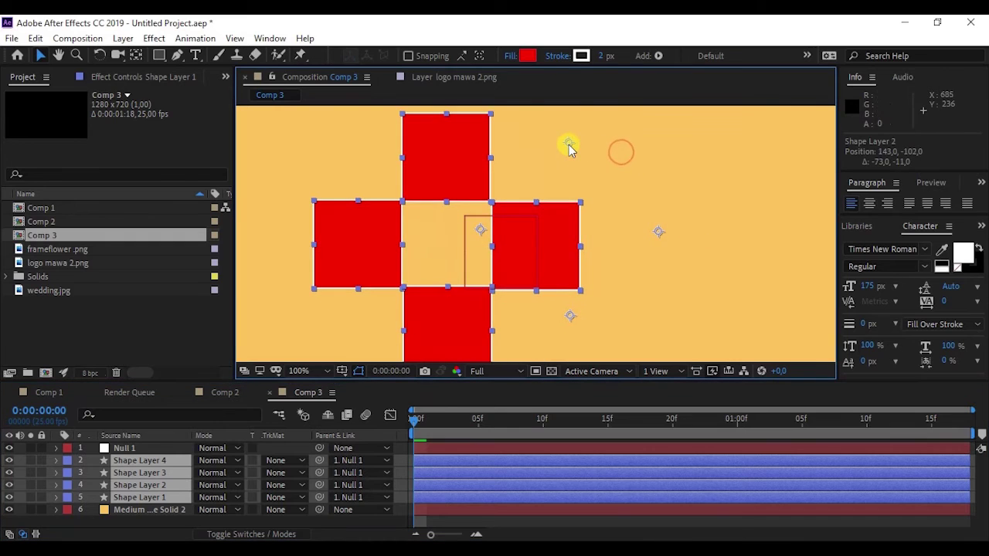
key("ctrl+z")
Move the orange background solid's anchor point to near the middle of the null's box with the Pan Behind tool
left_click(135, 56)
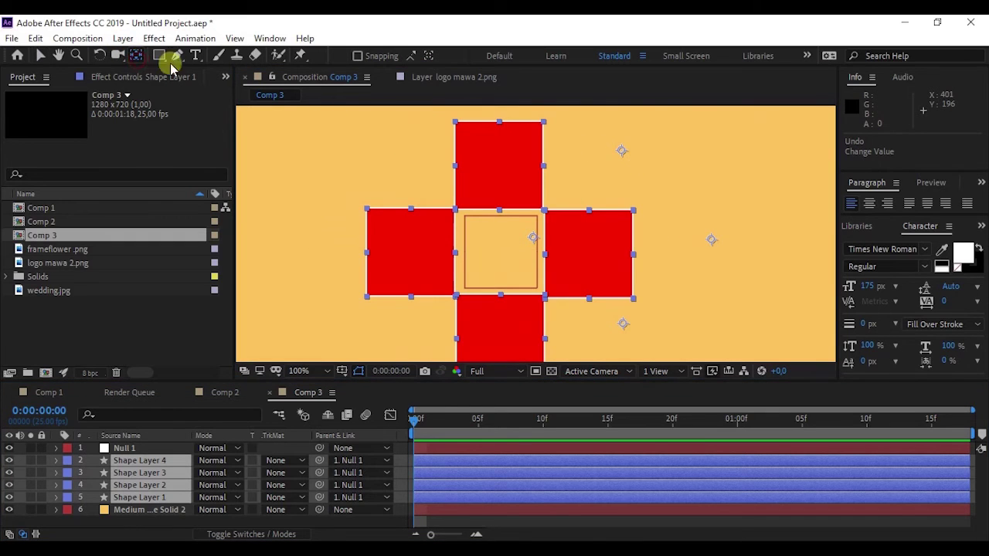
mouse_move(623, 152)
left_mouse_down()
mouse_move(534, 158)
mouse_move(630, 158)
left_mouse_up()
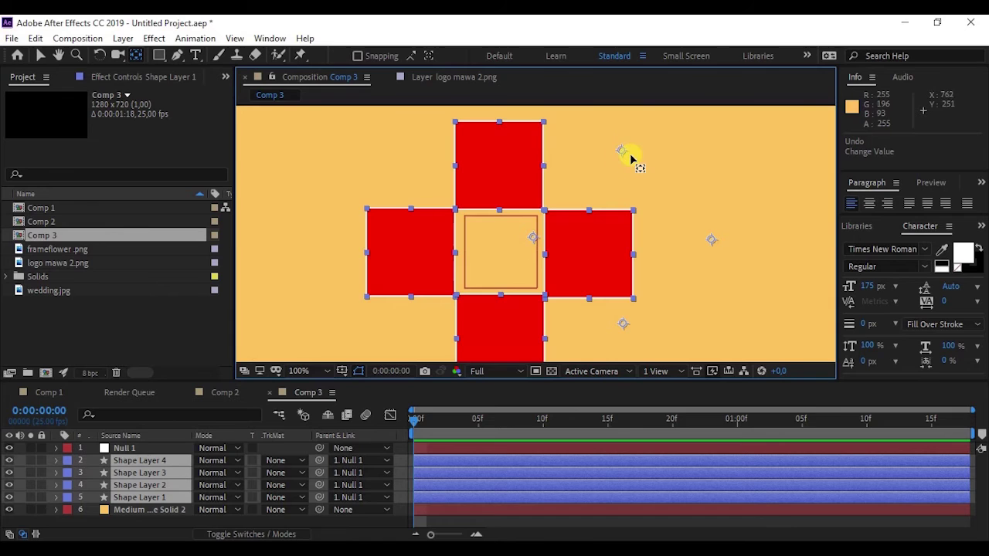
left_click(566, 192)
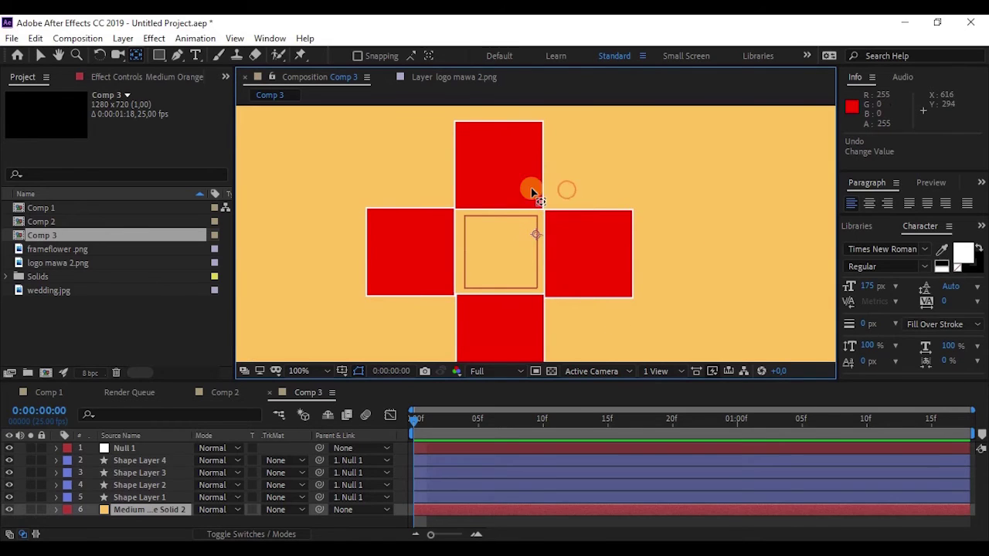
left_click_drag(536, 235, 513, 251)
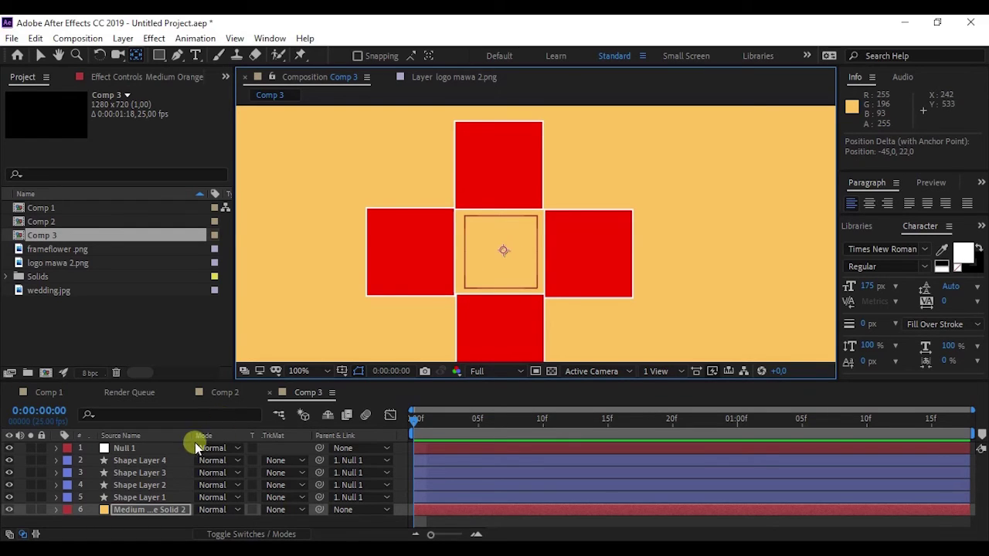
Animate Null 1's rotation with a keyframe of 0° at the first frame and one of 147° at 1 second
left_click(121, 450)
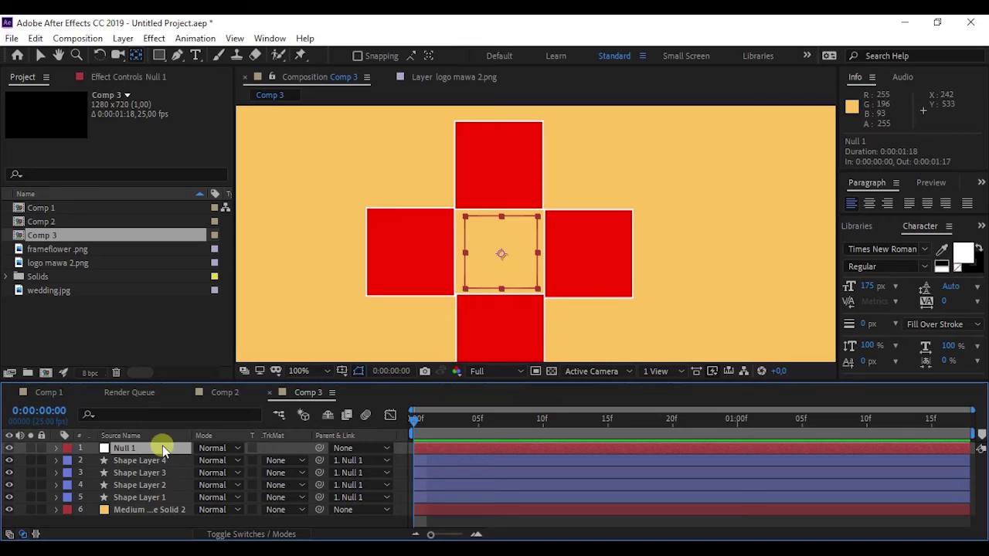
key("r")
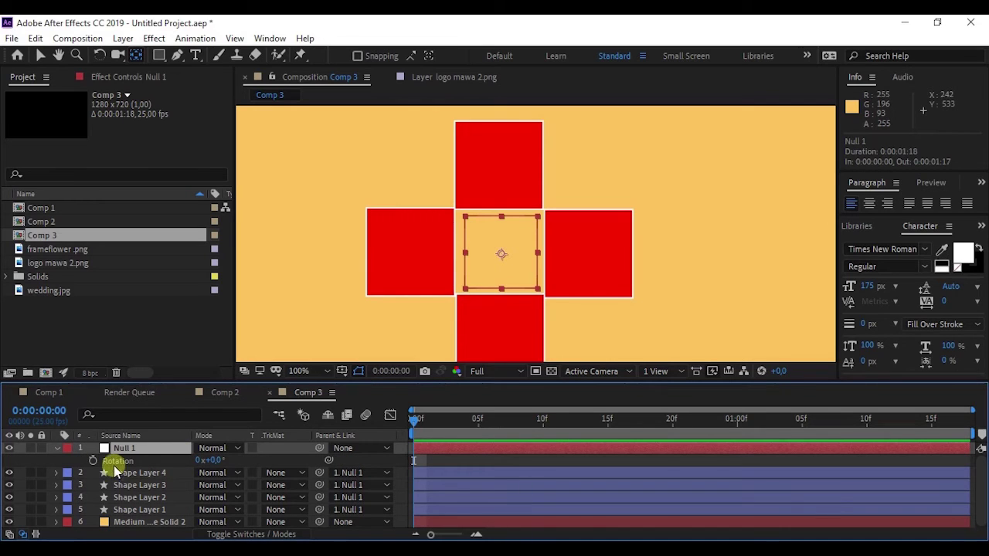
left_click(93, 460)
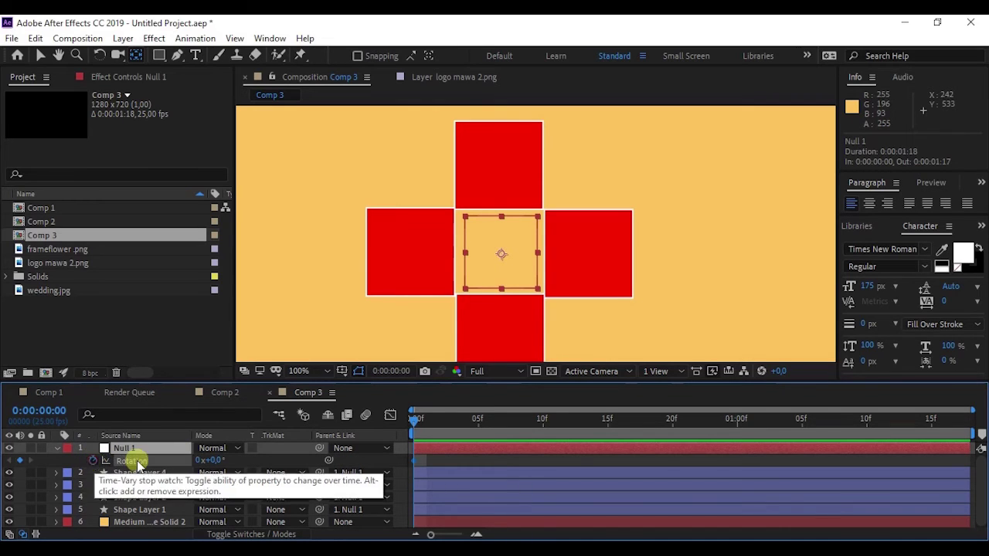
left_click_drag(446, 431, 700, 433)
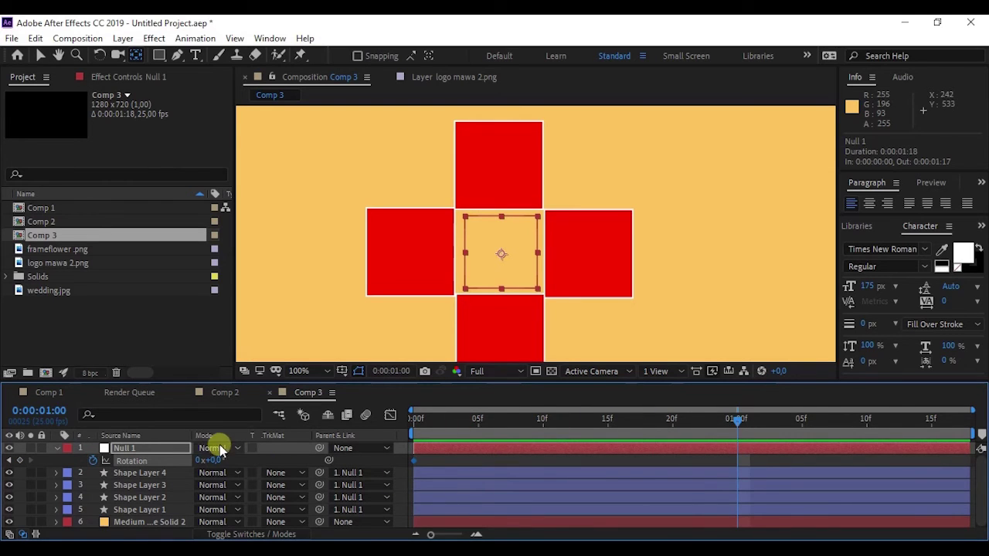
left_click_drag(221, 462, 331, 469)
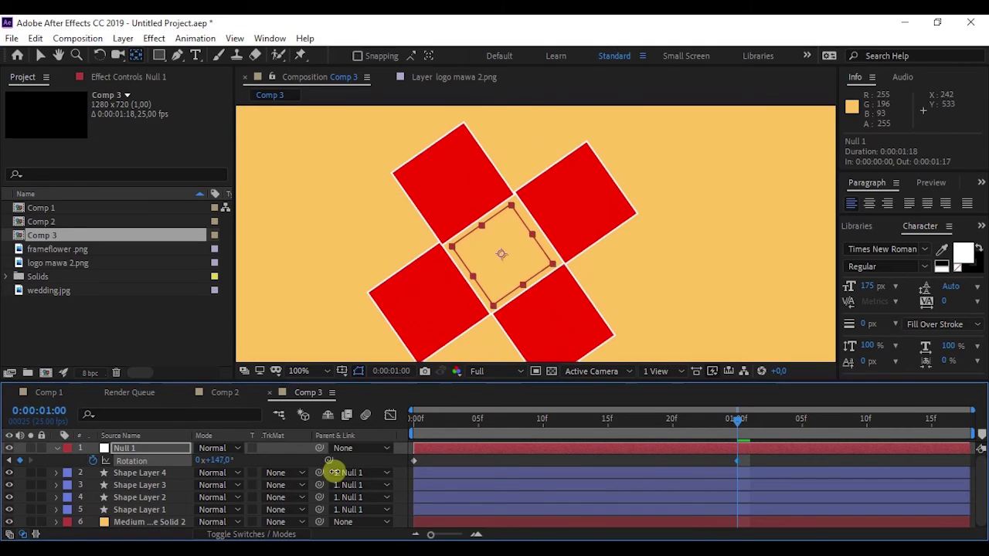
Review the null and its linked shape layers, and play back the rotation from the first frame
left_click_drag(730, 418, 375, 428)
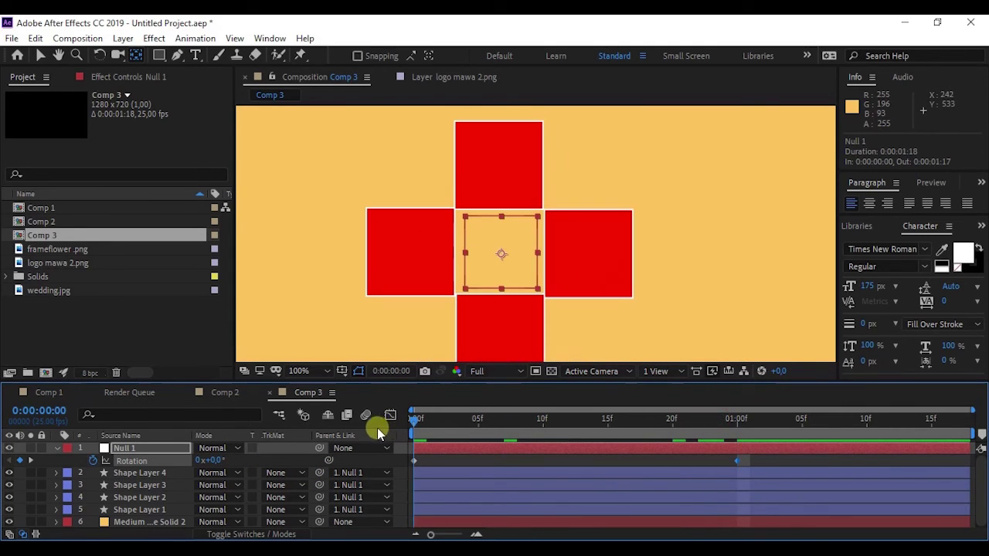
left_click(943, 180)
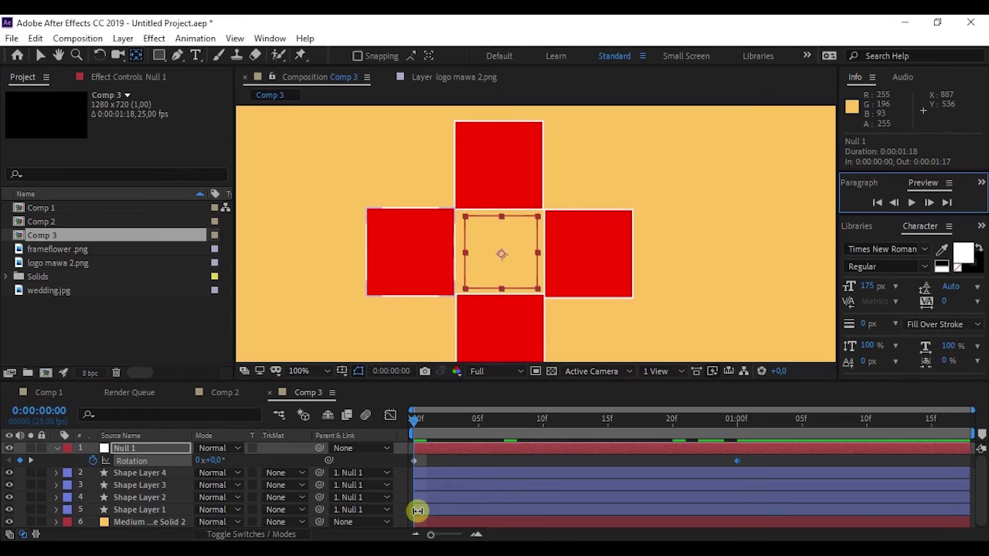
left_click(141, 448)
left_click(145, 462)
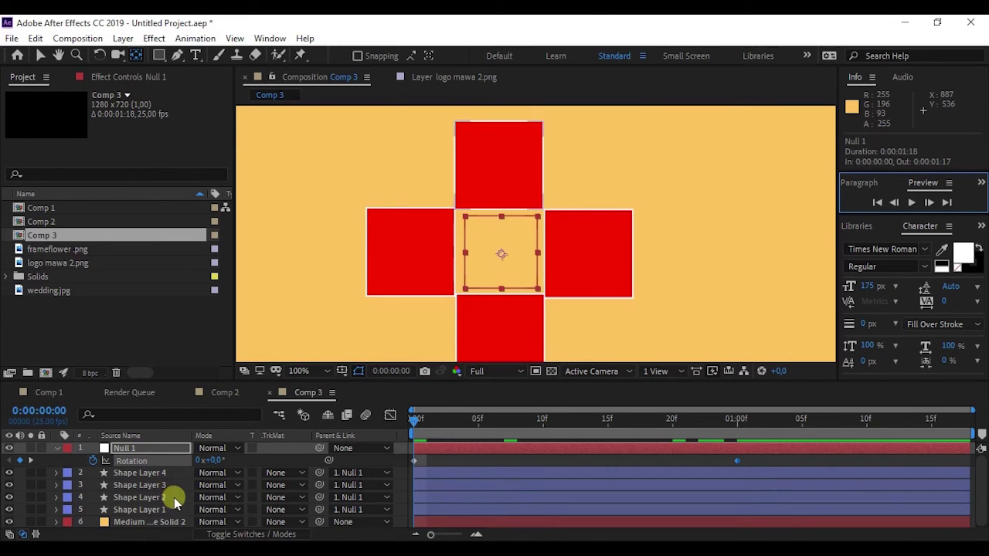
left_click(169, 510)
left_click(164, 497)
left_click(158, 473)
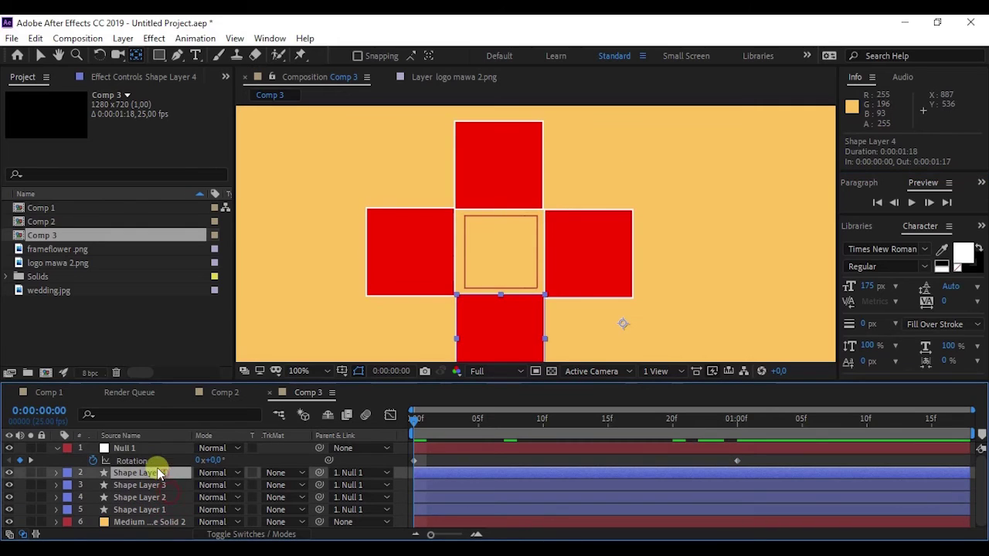
left_click(143, 449)
left_click(909, 201)
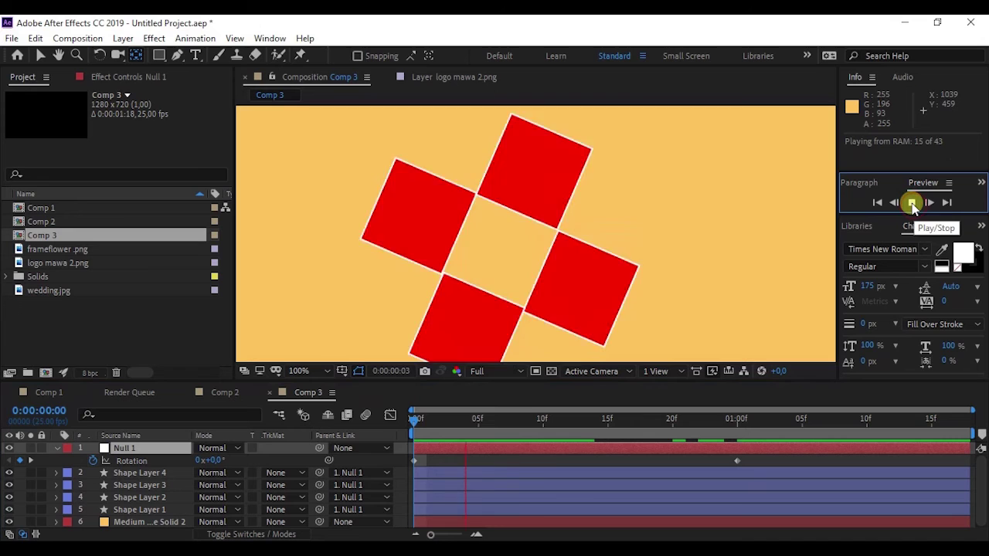
End the work area at 1 second and preview the rotation loop from the first frame
left_click(730, 420)
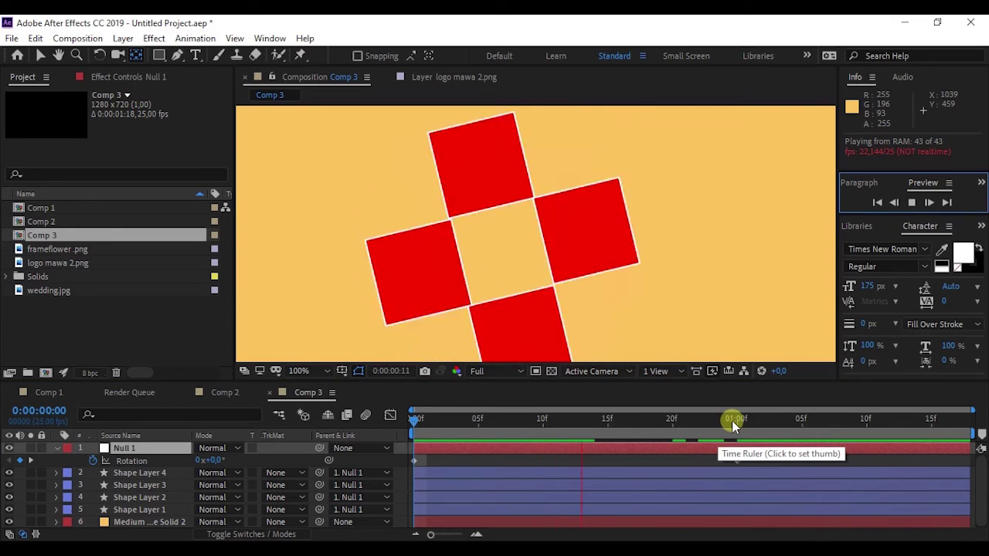
key("n")
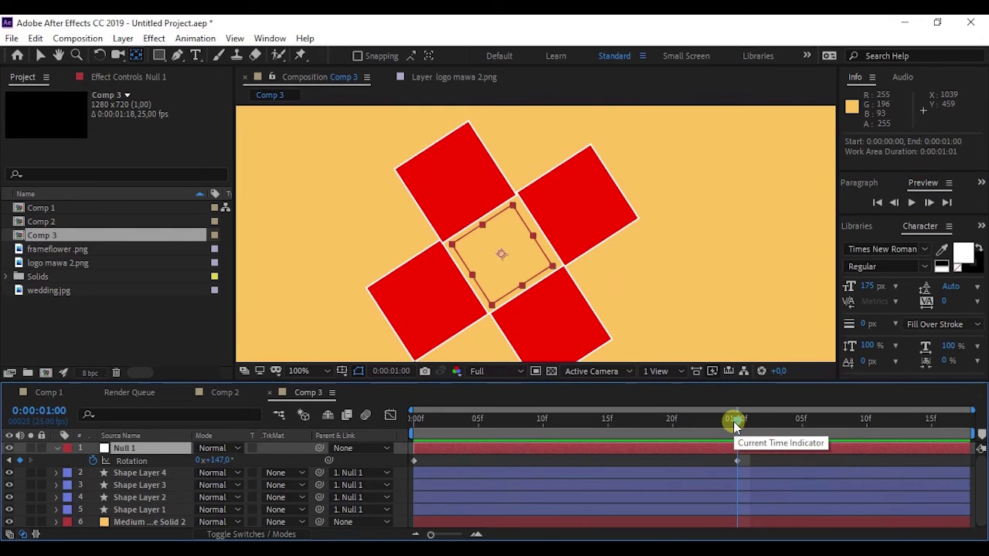
left_click_drag(734, 430, 390, 443)
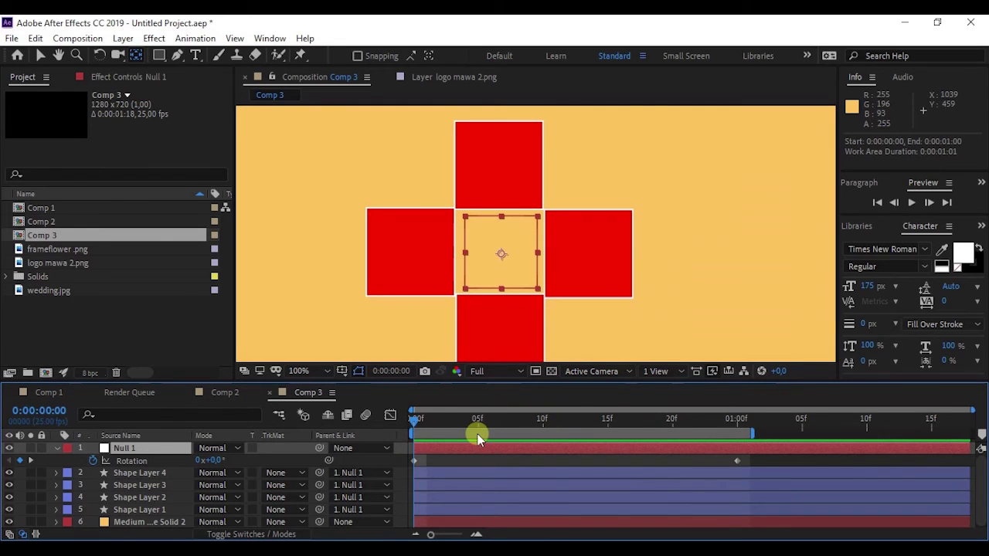
key("space")
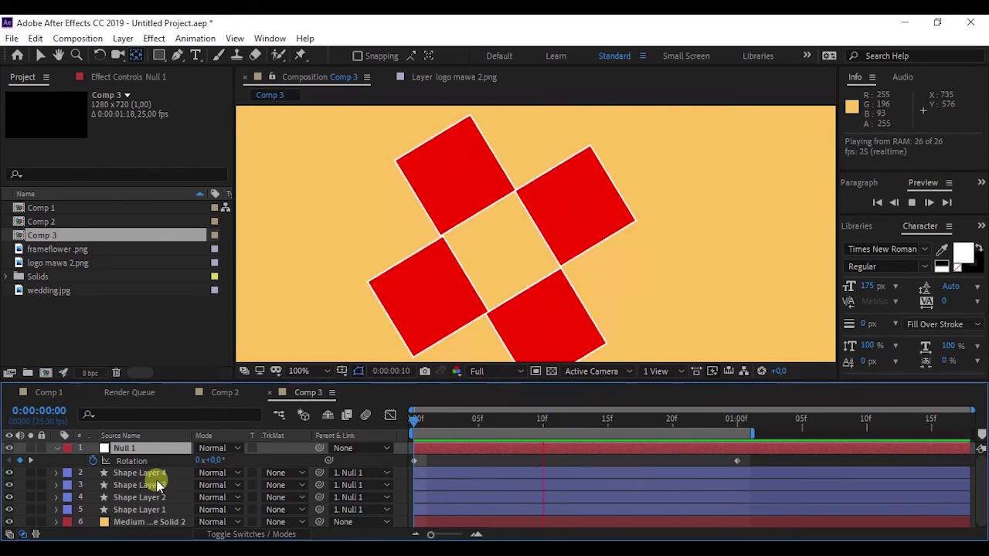
left_click(170, 472)
key("space")
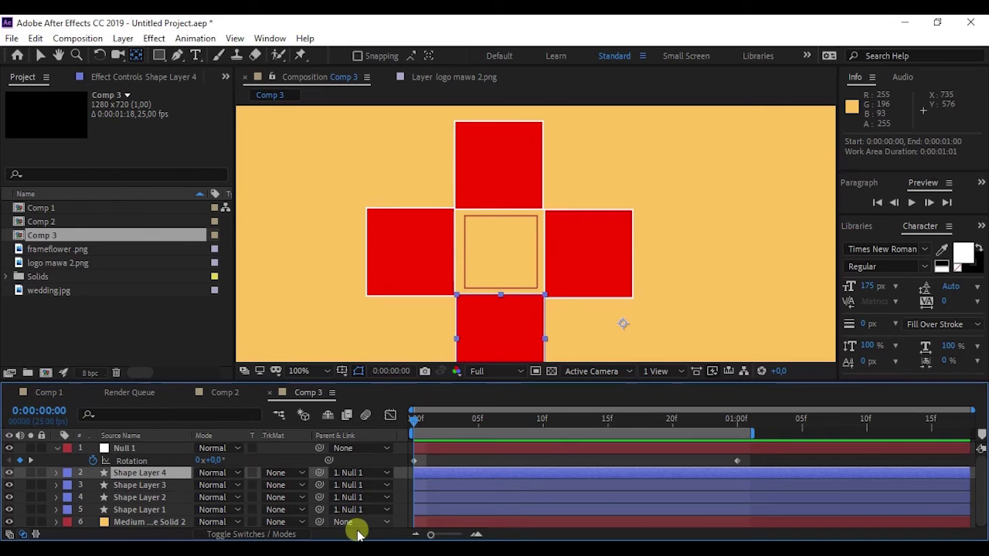
Enlarge the timeline area, view the new layer types without adding one, and clear the layer selection
left_click(126, 448)
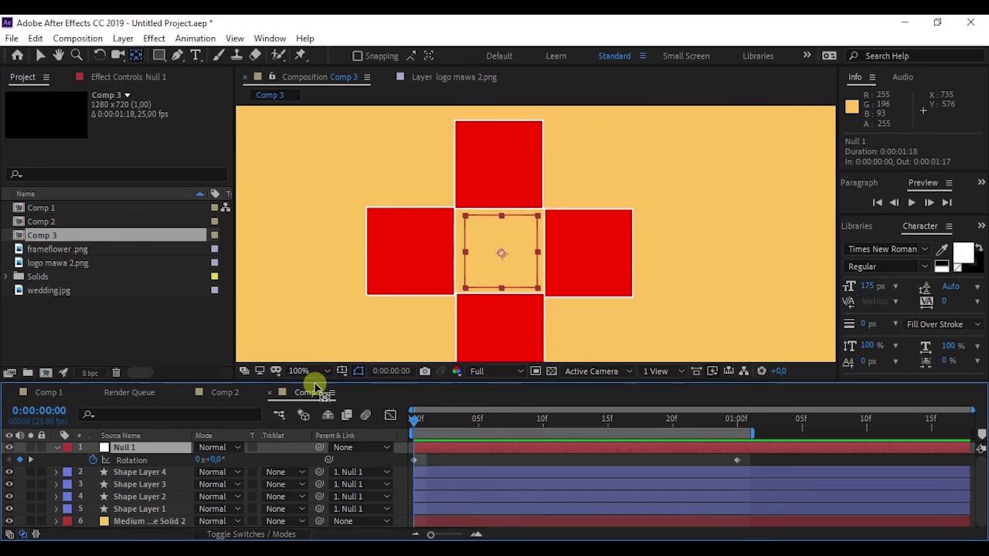
left_click_drag(310, 382, 309, 342)
right_click(307, 506)
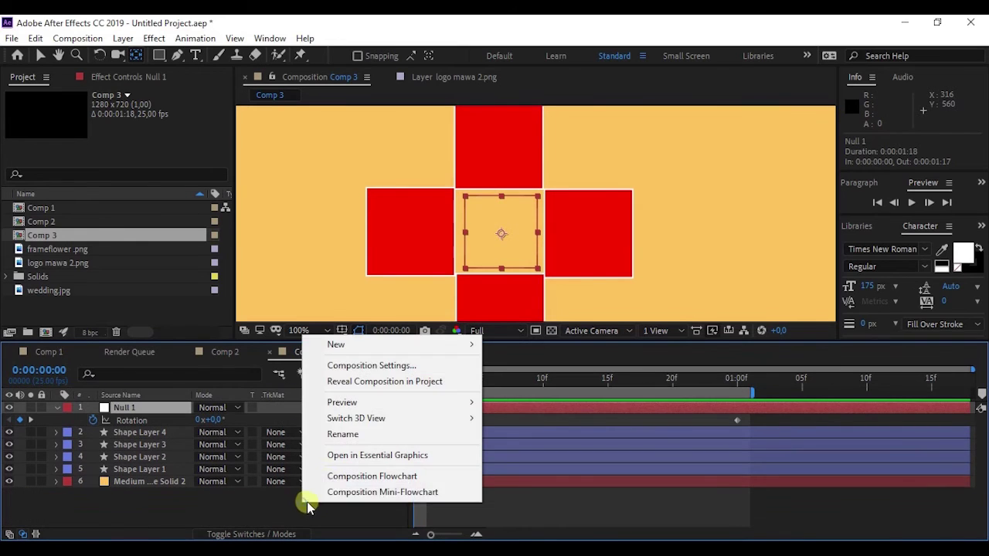
mouse_move(442, 344)
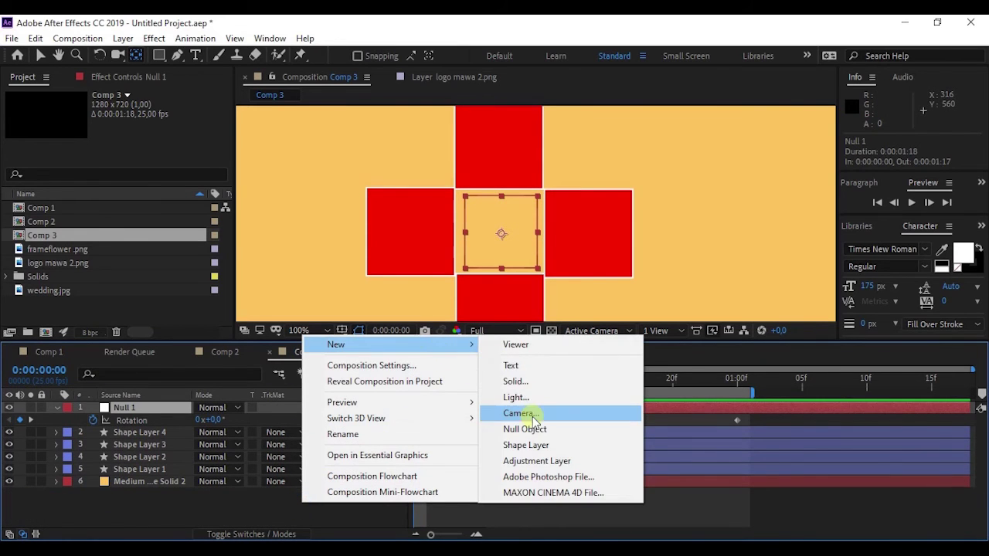
left_click(235, 540)
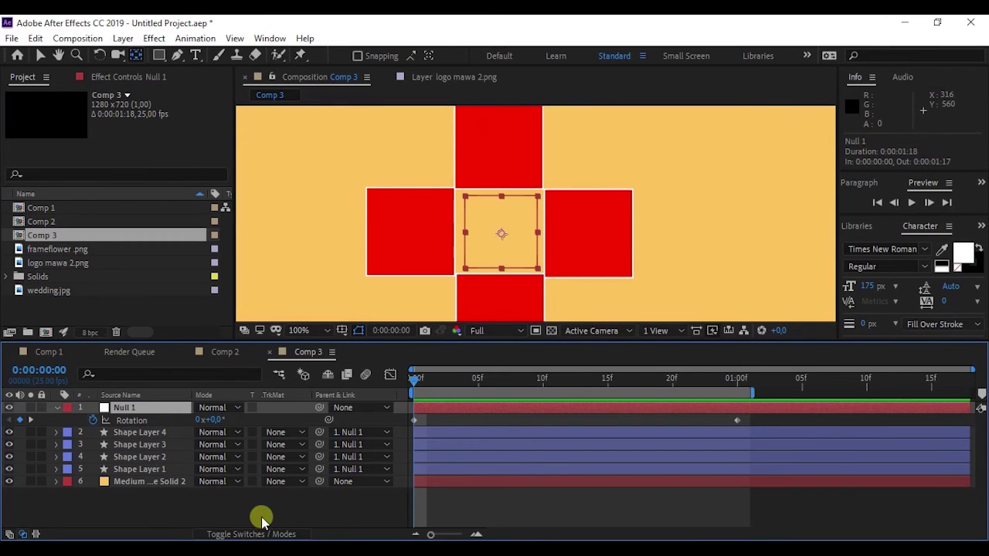
left_click(261, 519)
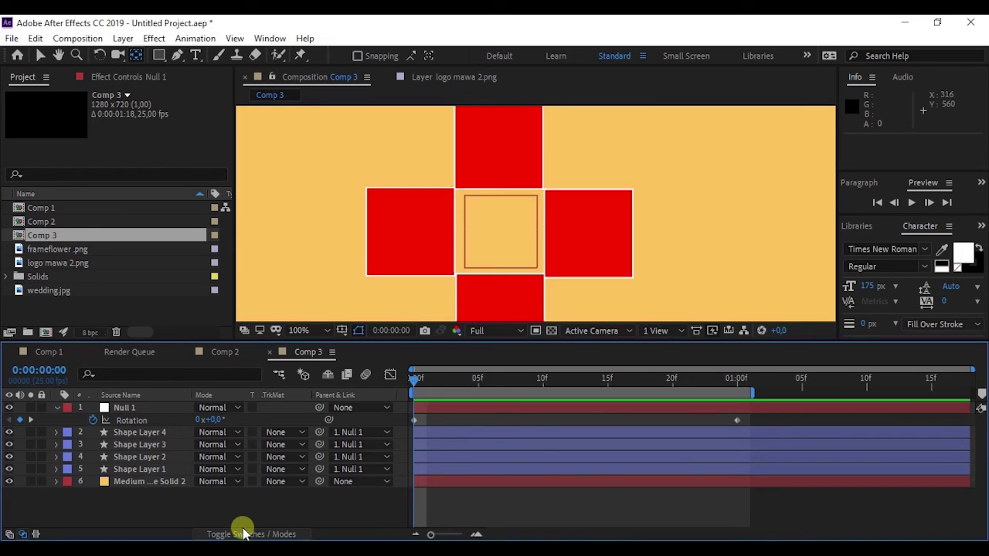
Go through Shape Layers 1 to 3 one by one to identify the squares linked to the null
left_click(158, 471)
left_click(158, 456)
left_click(161, 444)
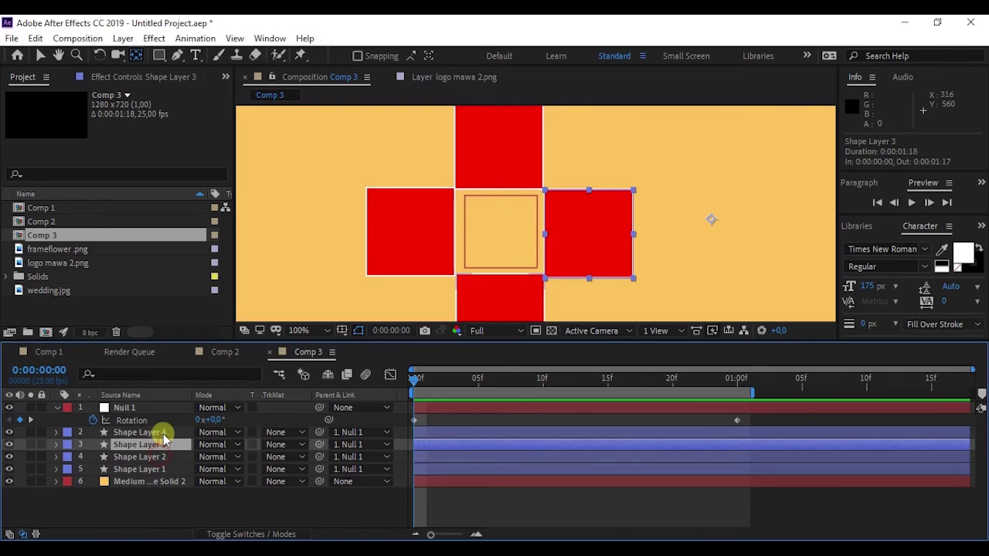
Check Shape Layer 4's square, and set the parent of Shape Layers 1 to 4 to None
left_click(159, 433)
left_click(601, 199)
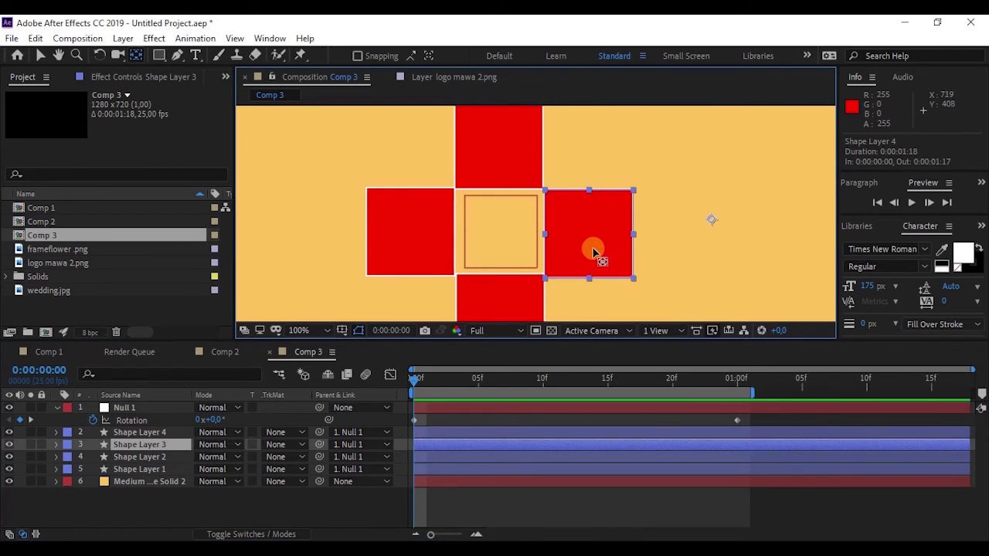
left_click(368, 435)
left_click(361, 315)
left_click(363, 444)
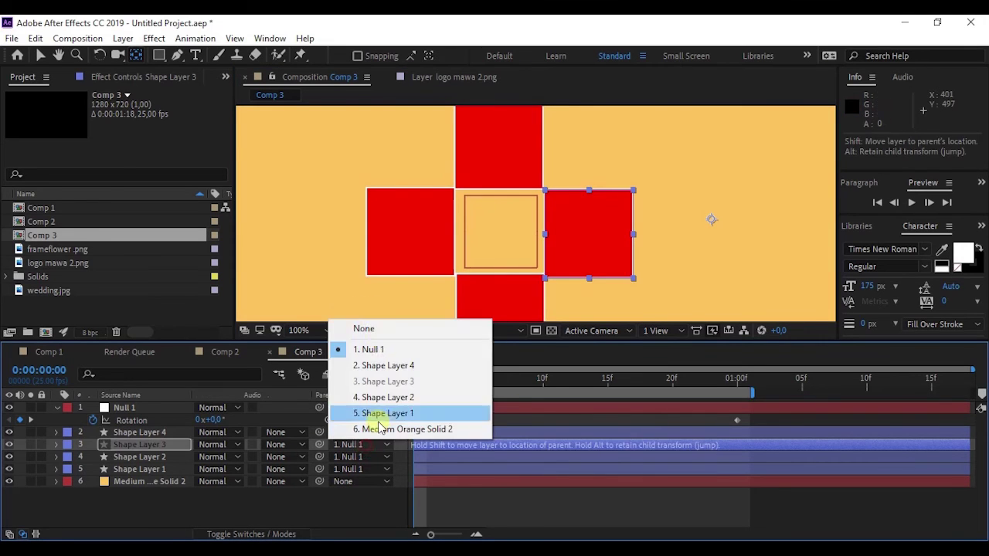
left_click(363, 329)
left_click(375, 456)
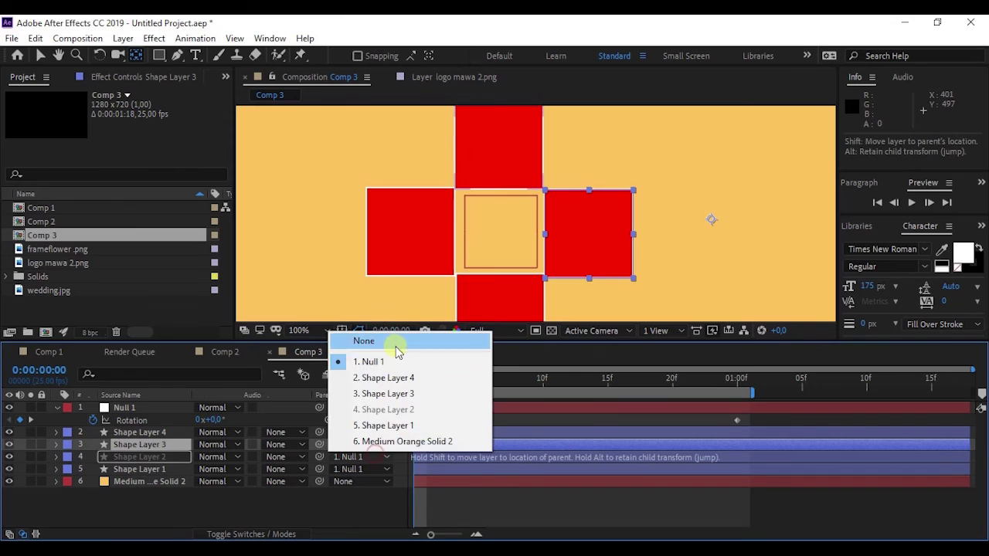
left_click(395, 346)
left_click(379, 468)
left_click(409, 353)
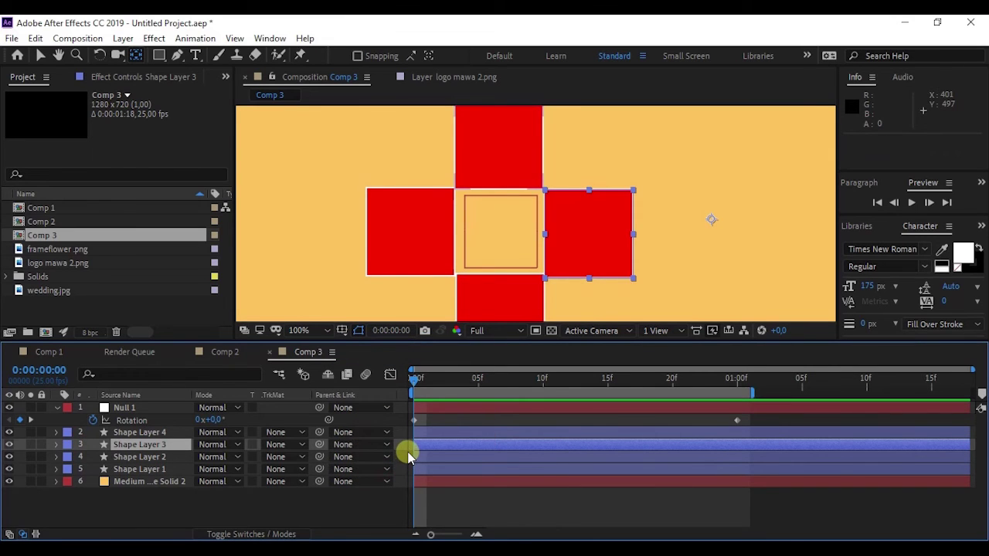
Delete the Null 1 layer with its rotation keyframes from Comp 3
left_click(167, 470)
left_click(166, 444)
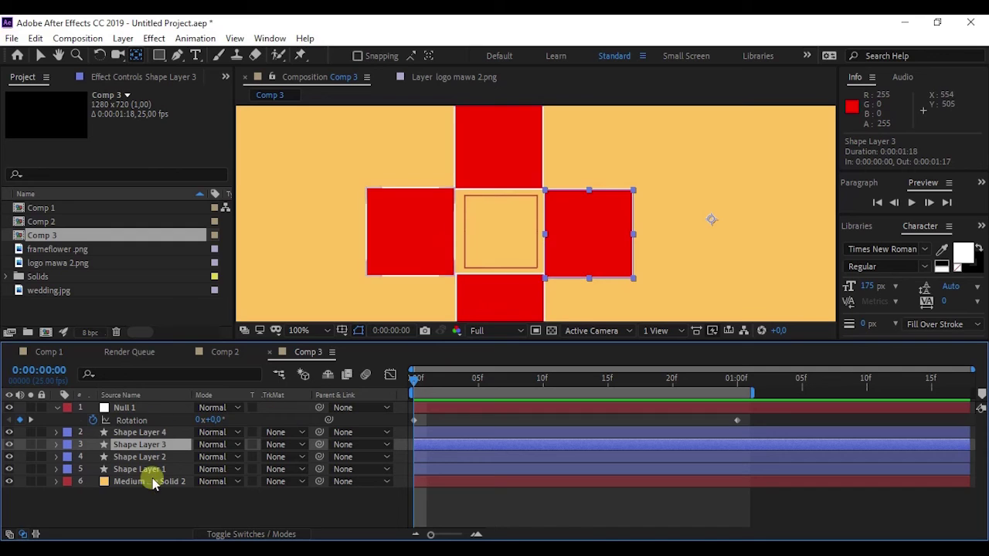
left_click(119, 406)
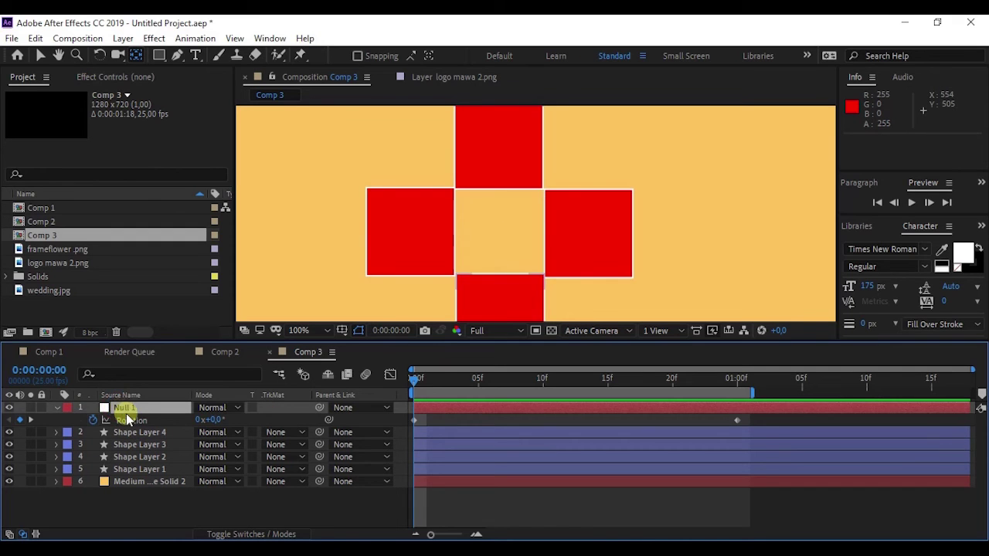
key("Delete")
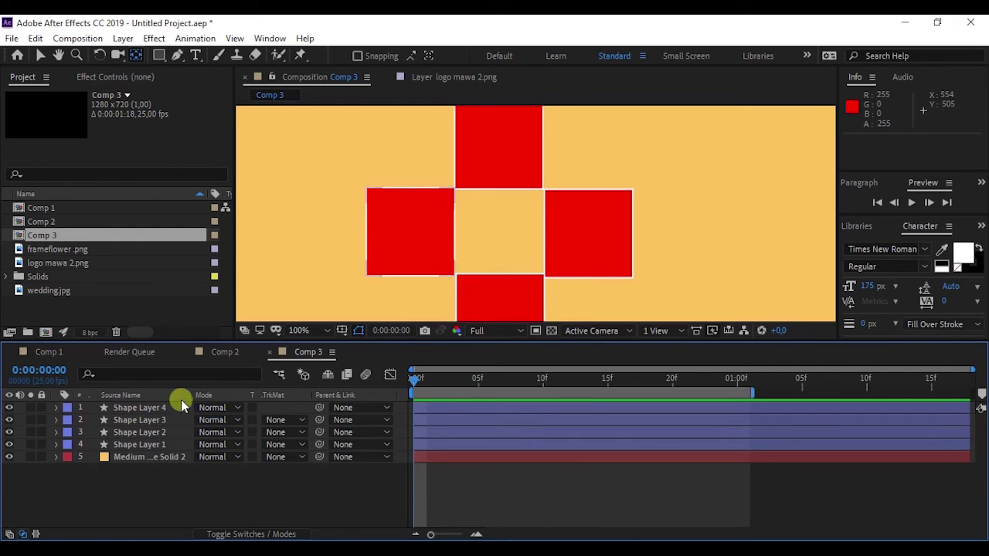
Add a new null object to Comp 3 and move it into the central gap between the four red squares
right_click(276, 493)
mouse_move(432, 329)
left_click(520, 415)
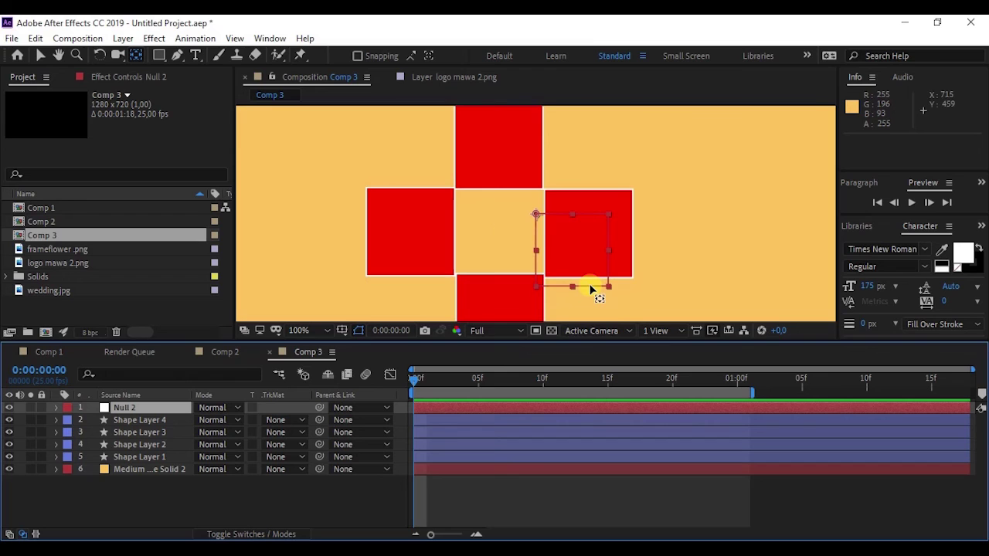
left_click(43, 56)
left_click_drag(591, 285, 519, 267)
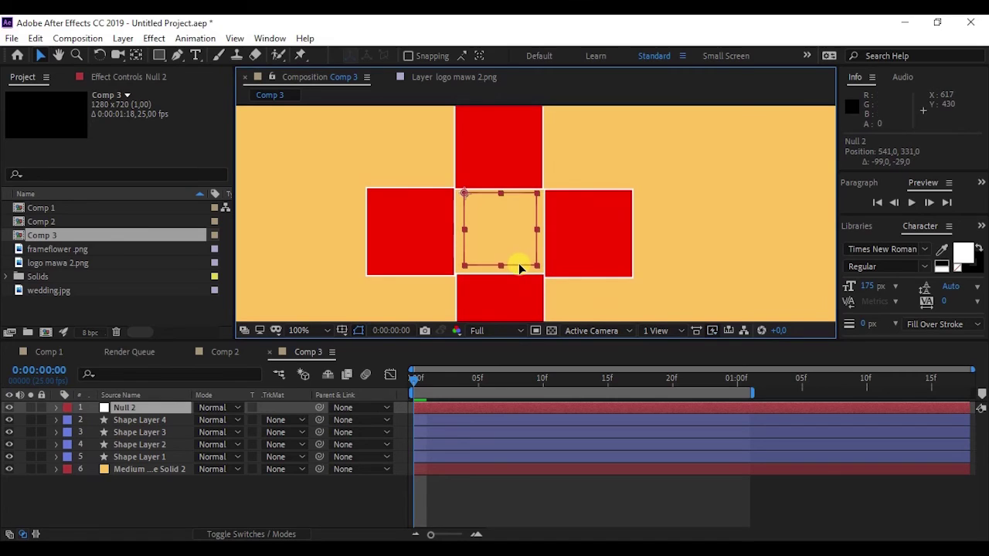
Move the null's anchor point to its centre and parent Shape Layers 1 to 4 to the null
left_click(136, 55)
left_click_drag(465, 195, 499, 231)
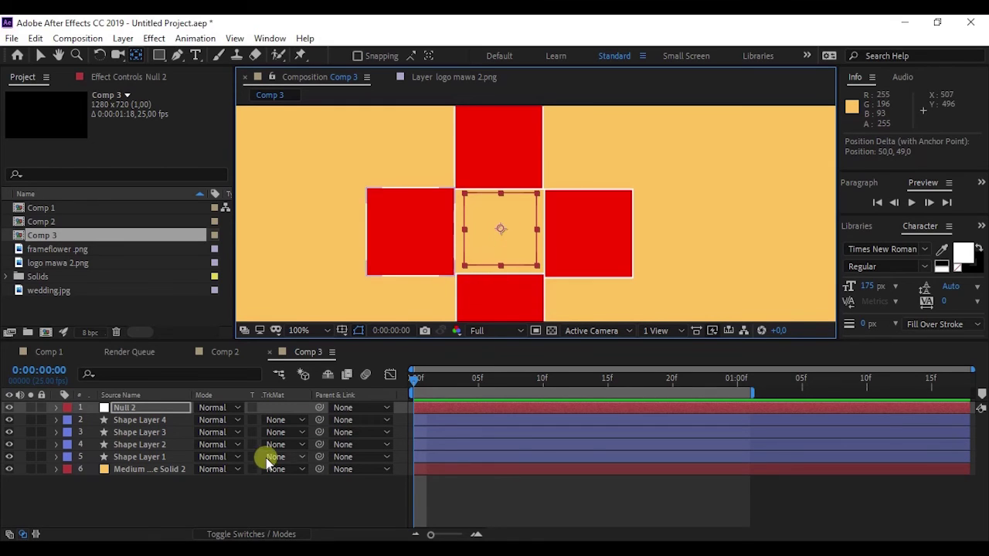
left_click(153, 422)
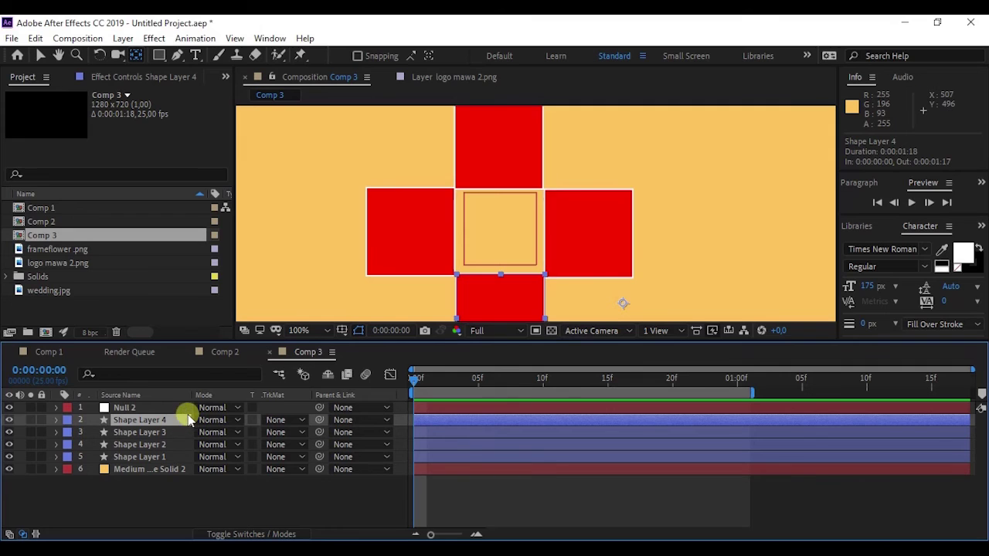
left_click(154, 457, "shift")
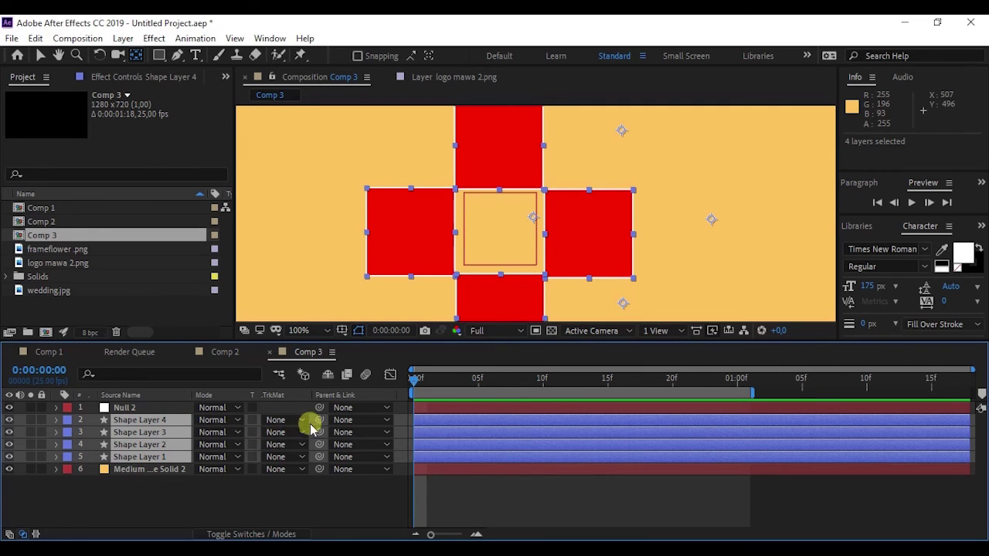
left_click_drag(320, 421, 121, 407)
Scale the null down to 26% so that the linked squares shrink with it
left_click(126, 409)
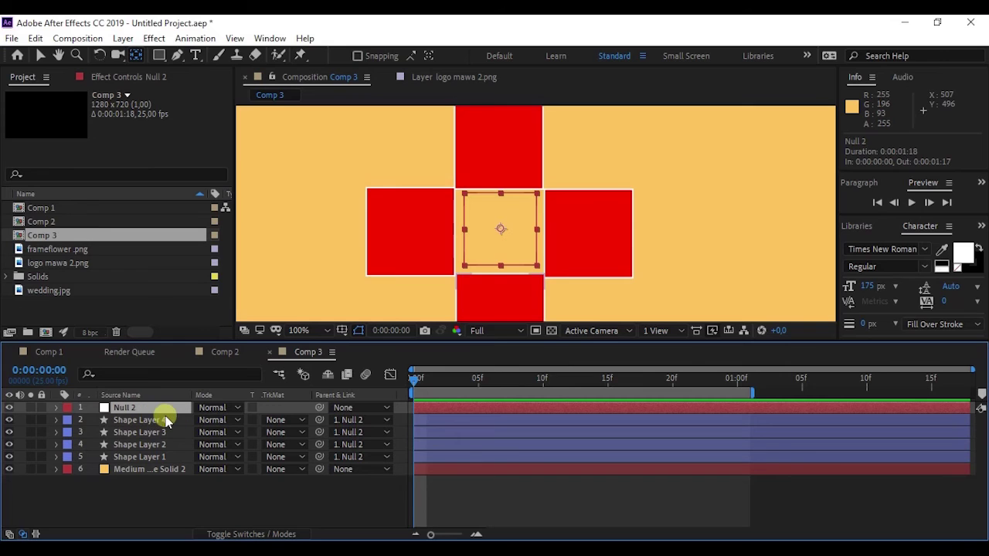
key("s")
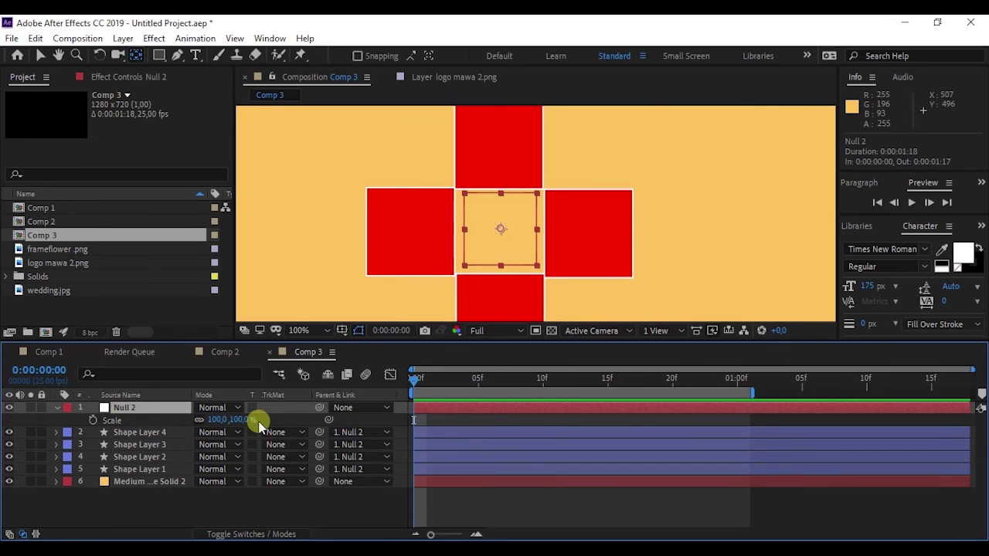
left_click_drag(214, 425, 169, 431)
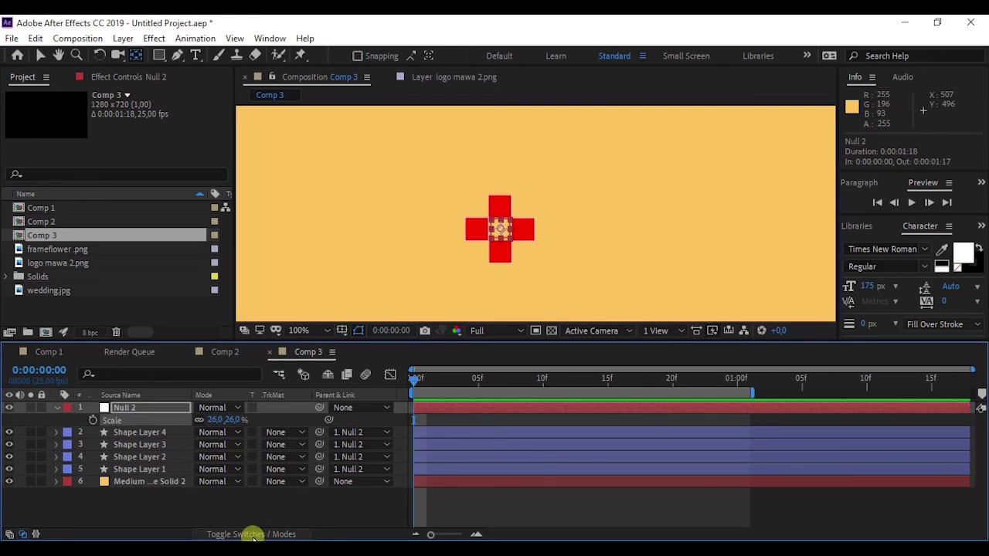
Check the topic list in the Notepad file trs.txt, and create a new composition with the HDV/HDTV 720 25 preset
key("alt+Tab")
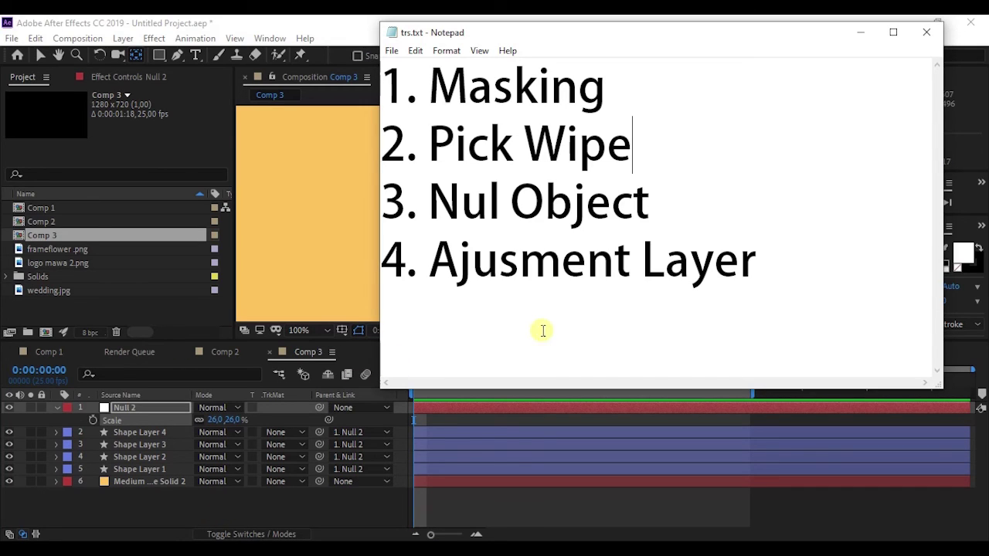
left_click(331, 526)
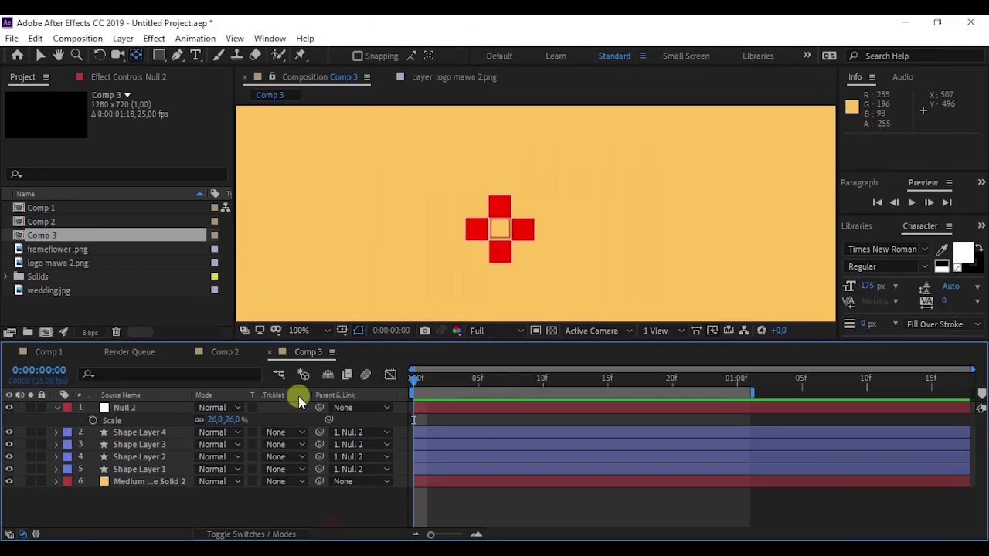
left_click(77, 38)
left_click(102, 59)
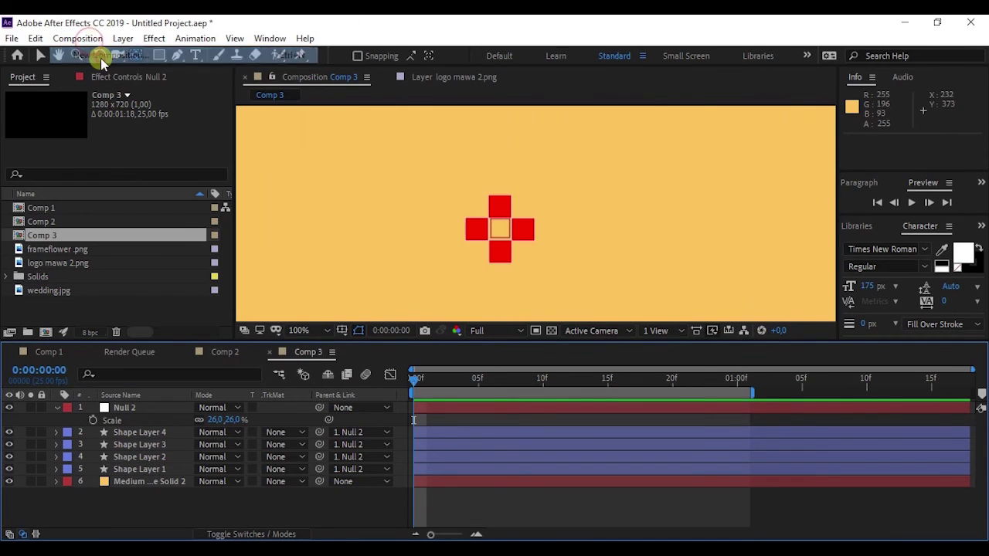
left_click(620, 452)
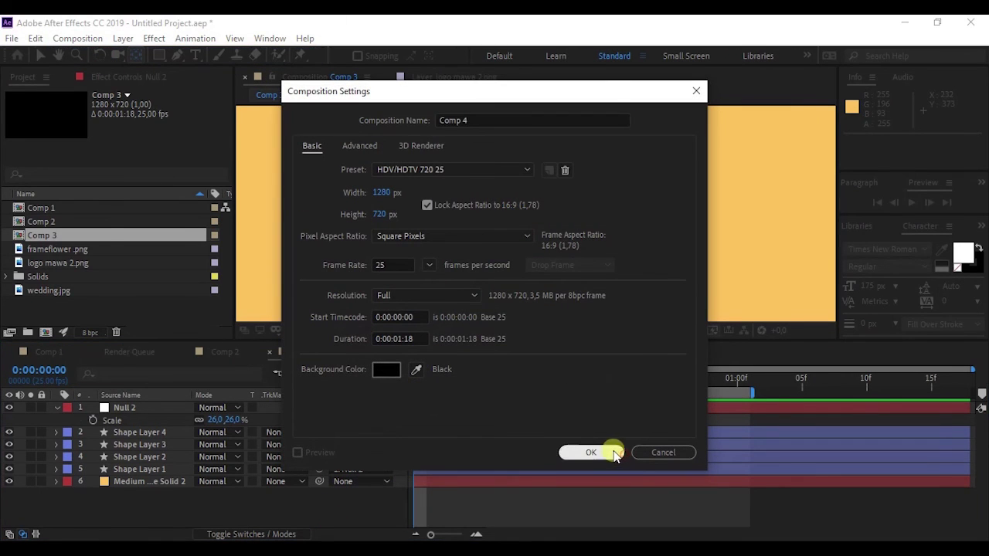
Switch to File Explorer and import DJI_0328.JPG from the D: drive folder 01. DRON SMK DARMA SISWA into the project
scroll(601, 270, "down", 6)
scroll(599, 270, "up", 2)
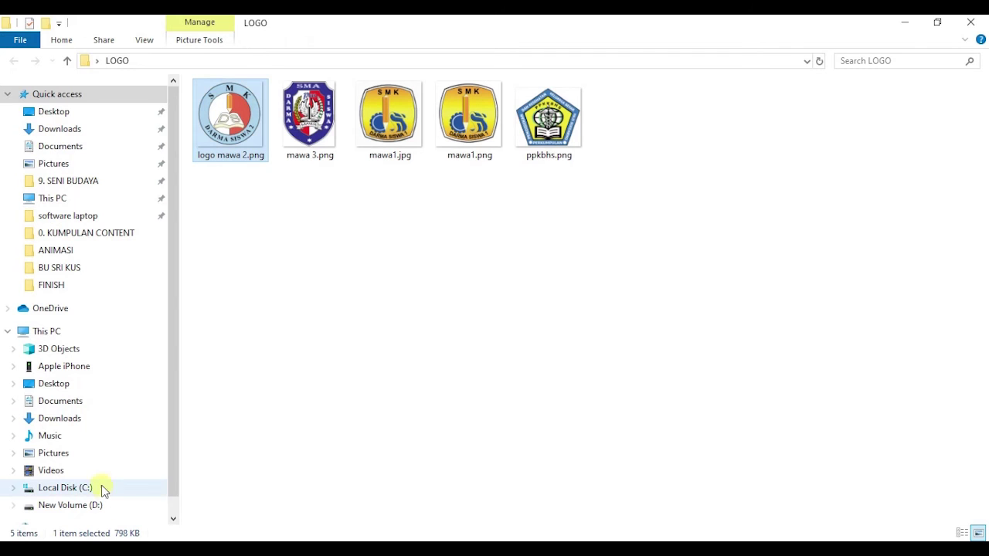
left_click(87, 506)
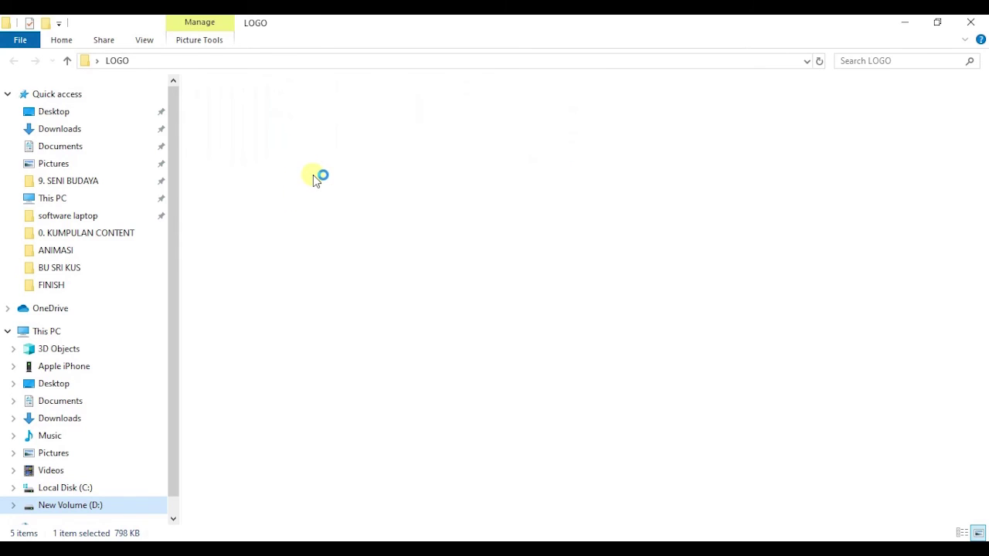
left_click(310, 148)
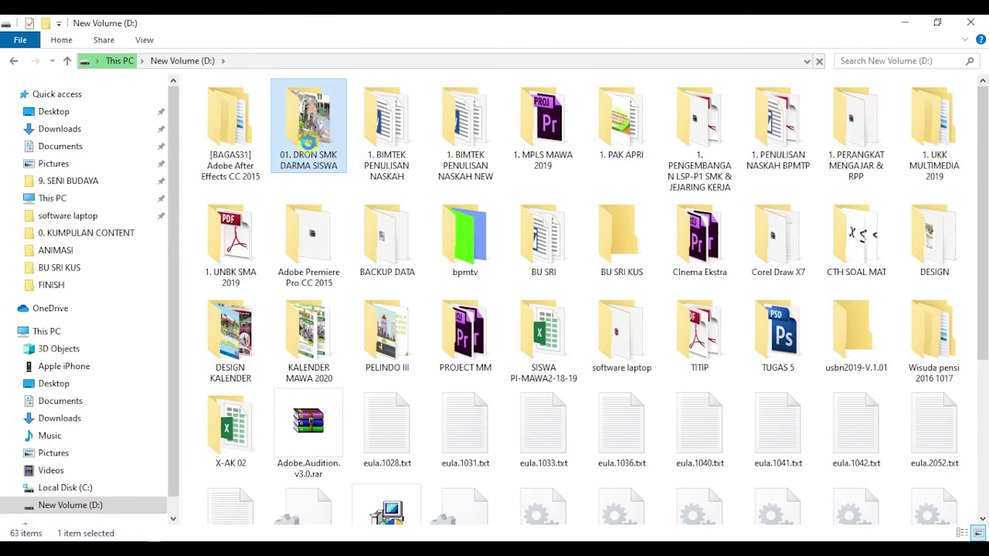
double_click(309, 145)
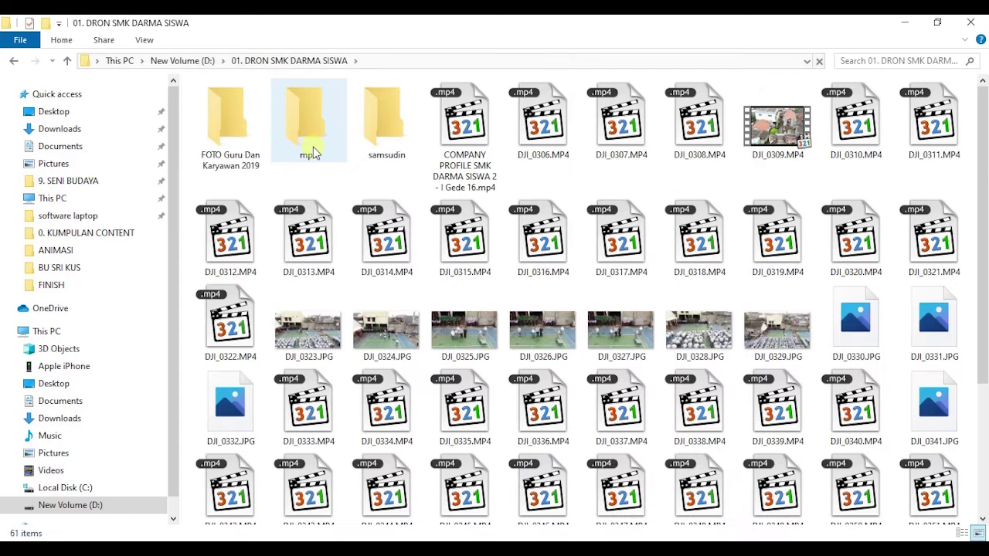
left_click(683, 335)
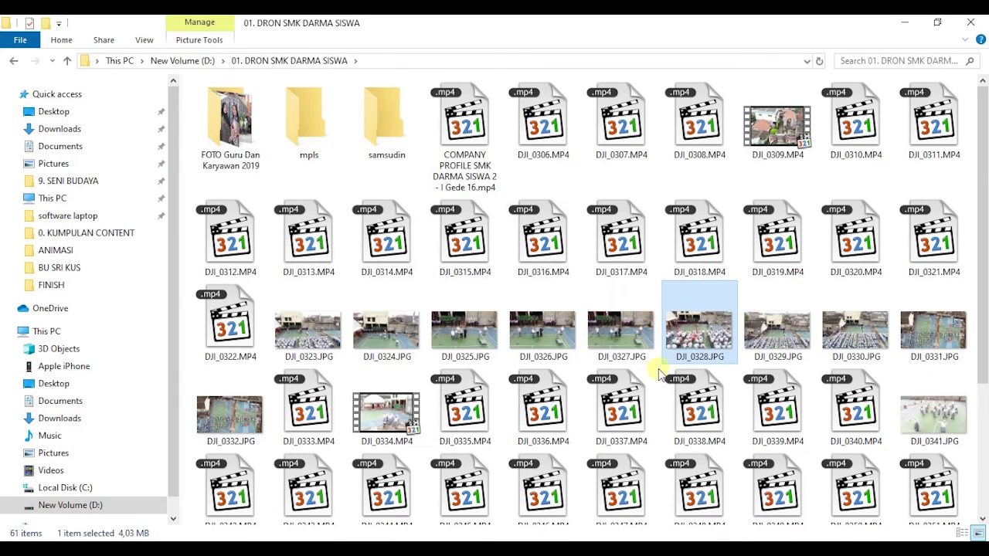
left_click_drag(259, 525, 112, 307)
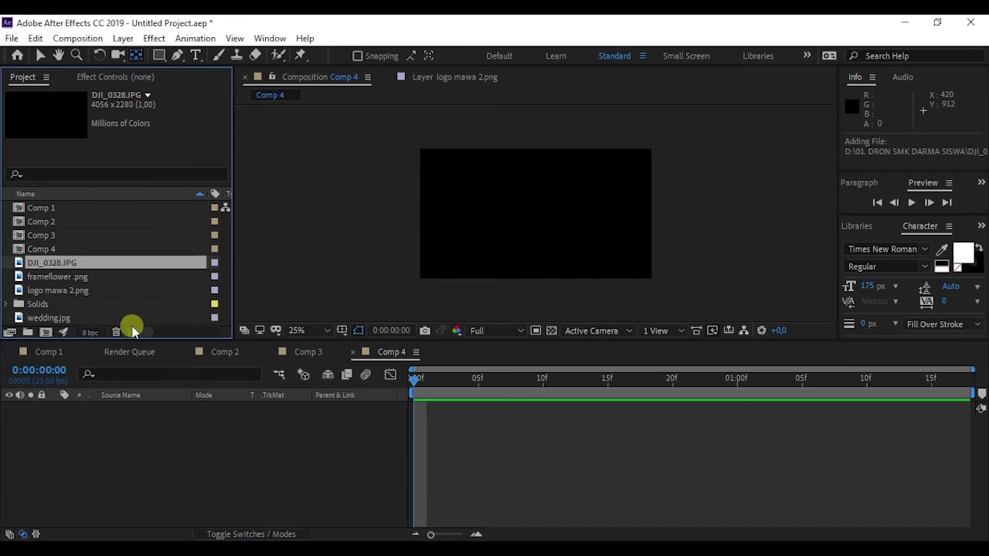
Add DJI_0328.JPG to the Comp 4 timeline and scale the layer to 47%
left_click_drag(67, 263, 145, 433)
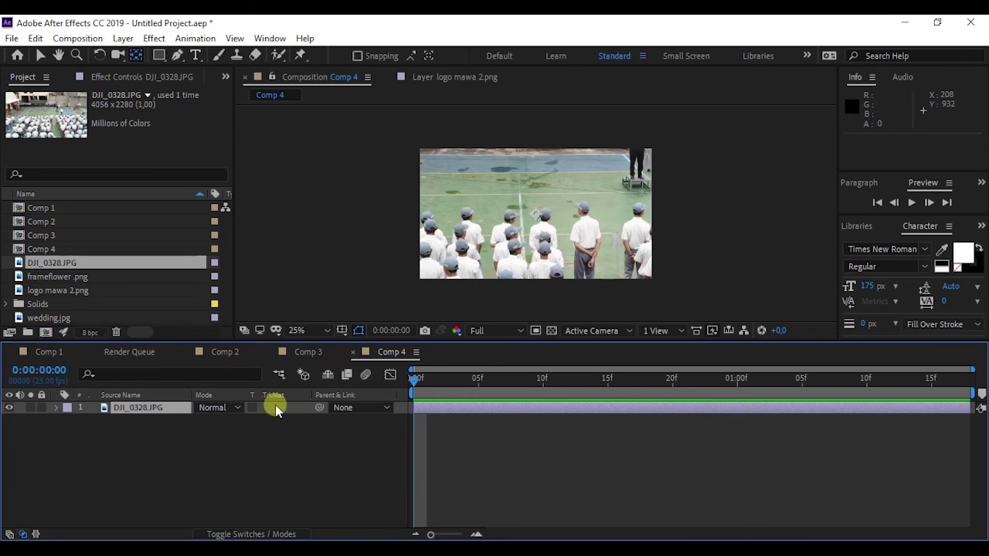
left_click_drag(220, 421, 185, 430)
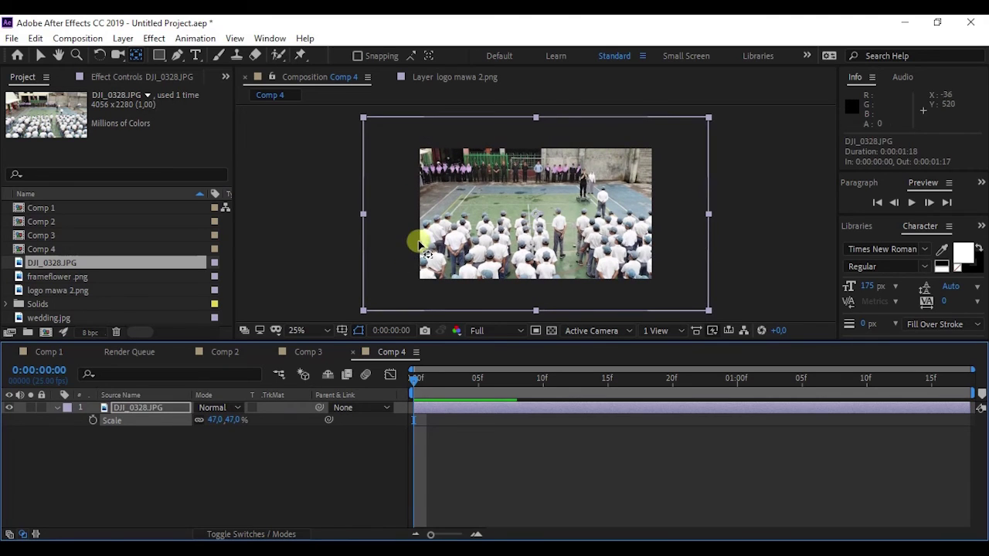
left_click(274, 475)
Add an adjustment layer above the photo in Comp 4
right_click(217, 463)
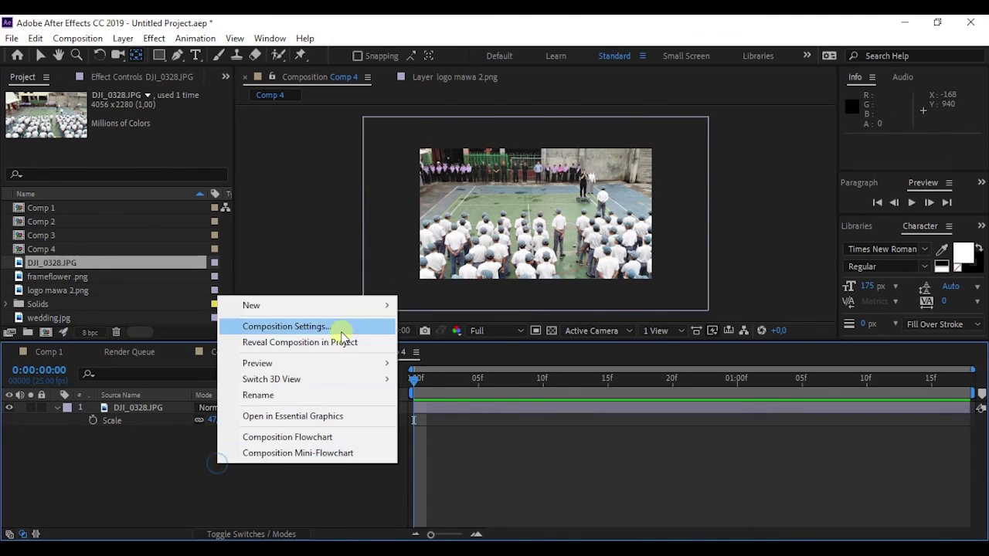
left_click(364, 306)
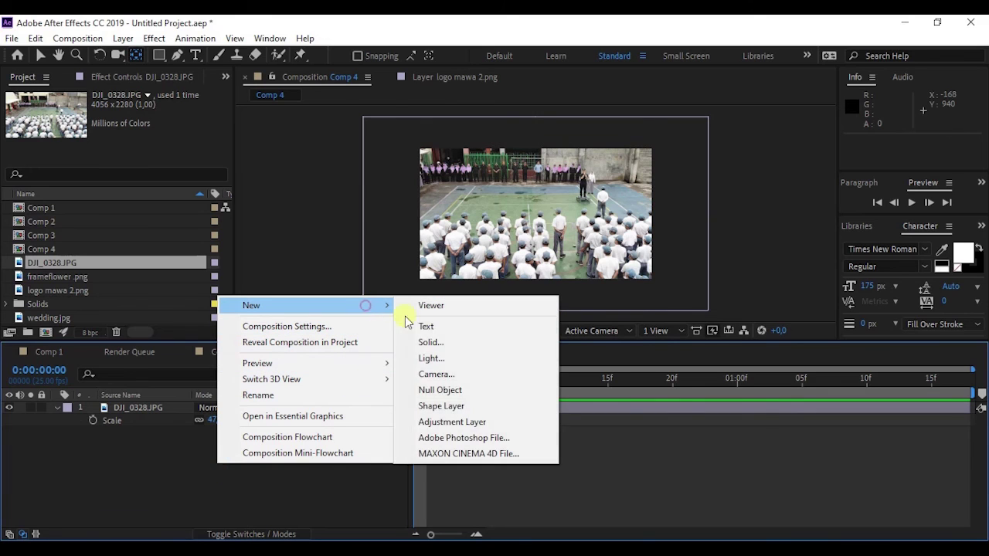
left_click(461, 421)
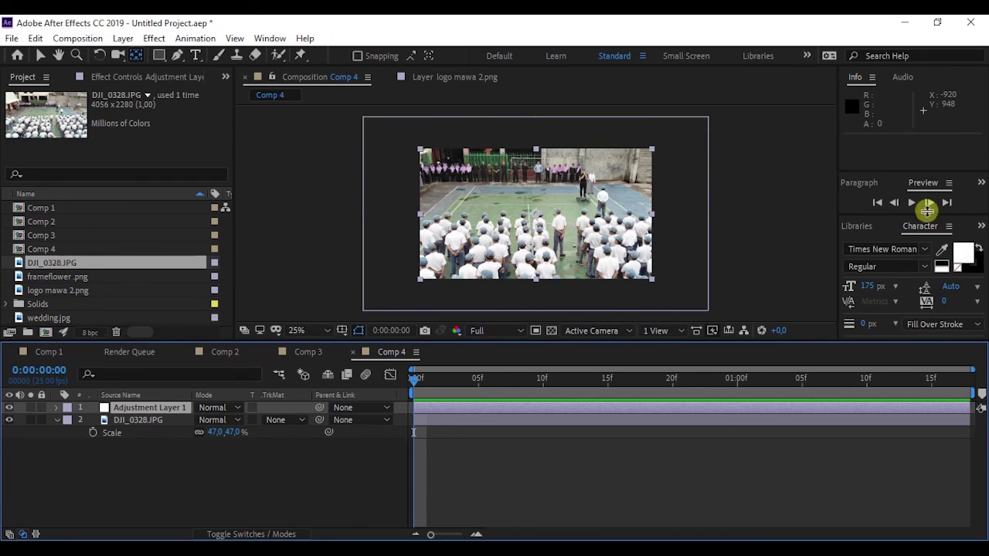
Search the effects for "blac" and apply Black & White to the adjustment layer
left_click(981, 183)
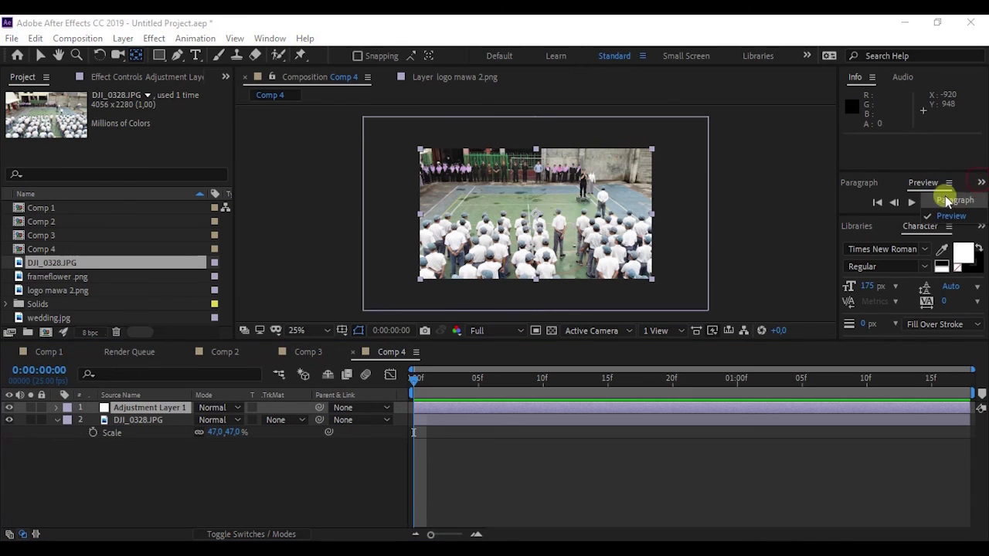
left_click(958, 200)
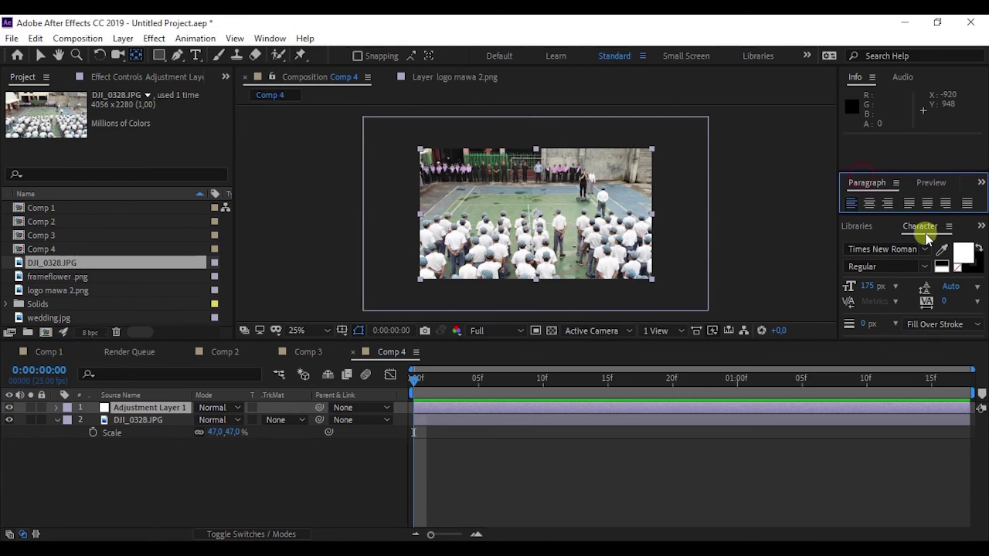
left_click(980, 226)
left_click(965, 238)
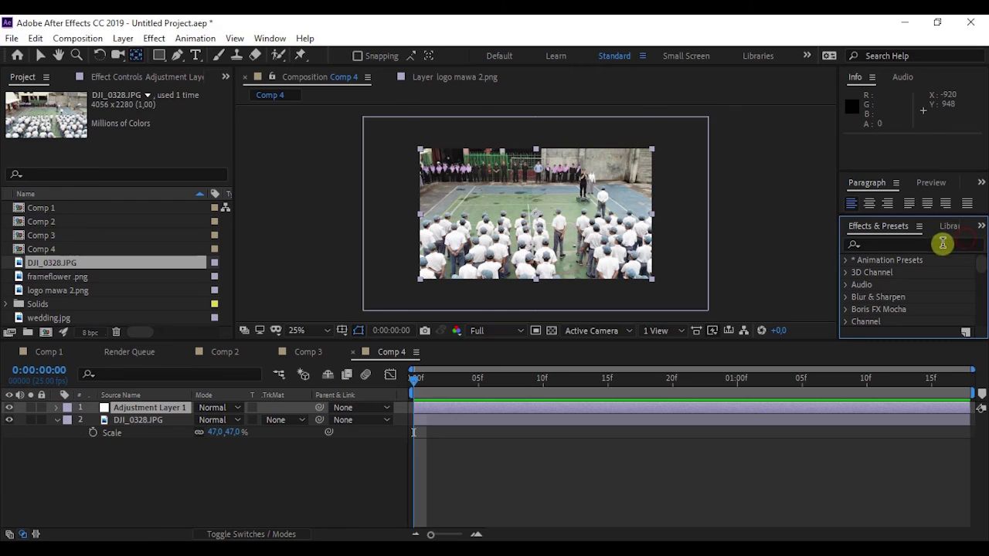
left_click(942, 243)
type("blac")
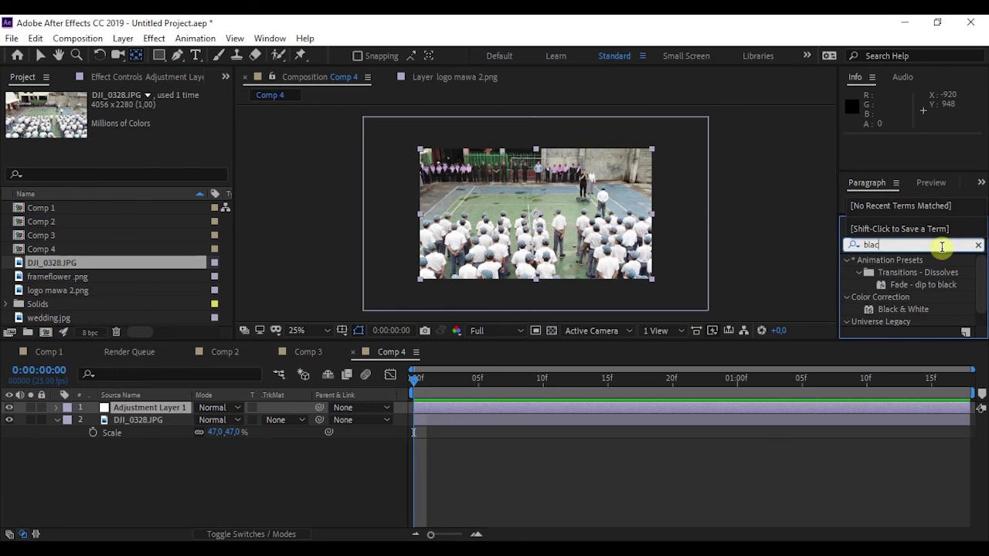
left_click_drag(916, 311, 587, 249)
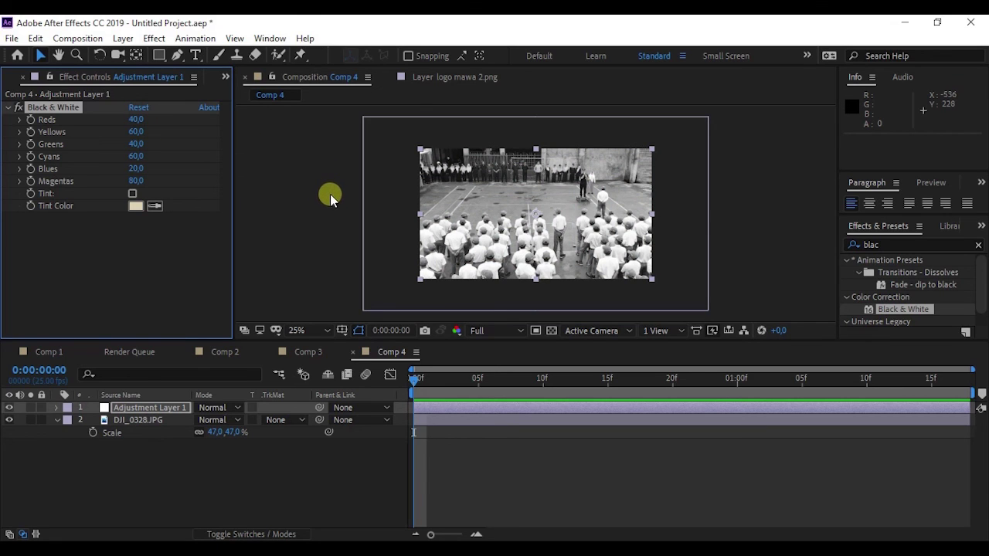
Reveal the Position property of the adjustment layer in Comp 4, with the composition view at 50%
key("period")
key("period")
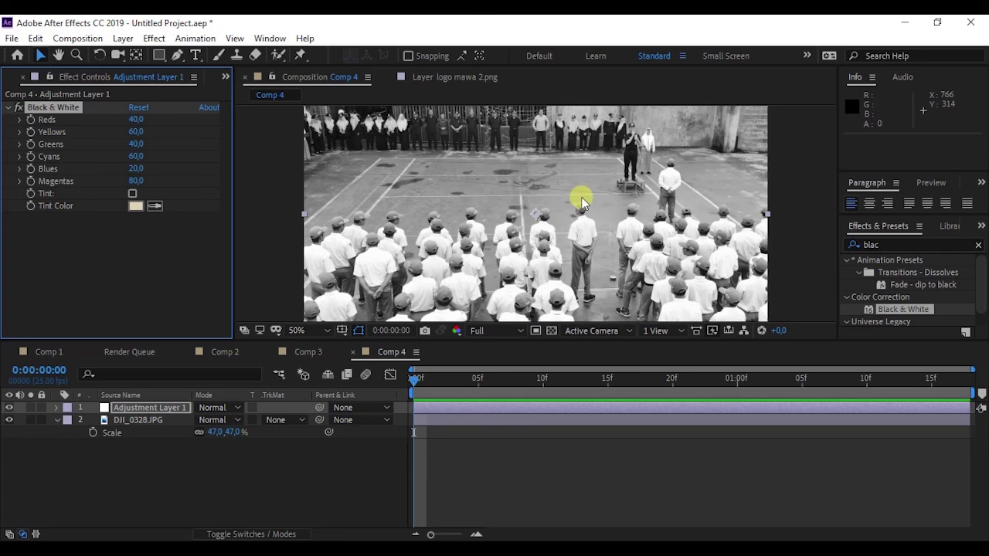
key("p")
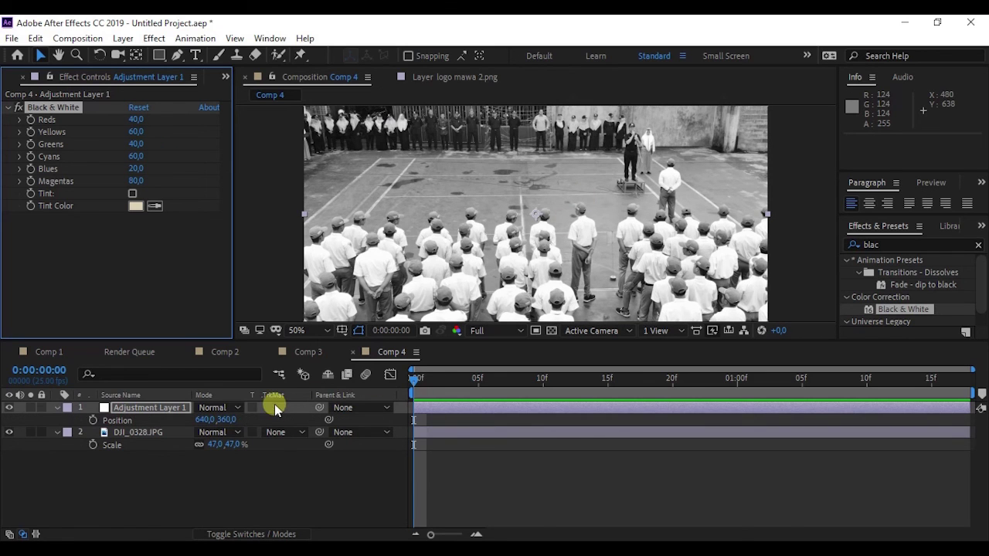
Try moving the adjustment layer up to position 640, 51 over the photo, and undo the change
left_click_drag(227, 418, 4, 415)
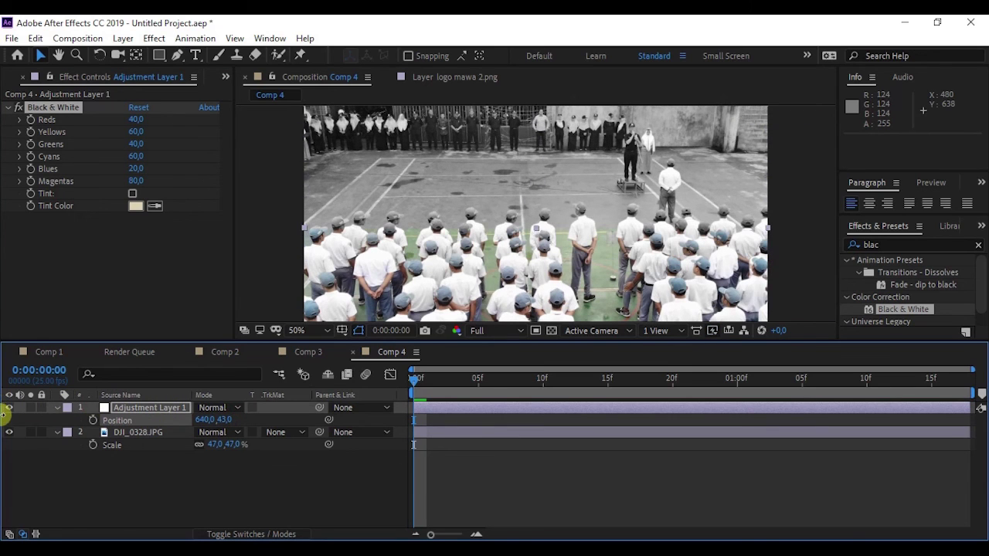
scroll(601, 262, "down", 2)
scroll(601, 213, "up", 2)
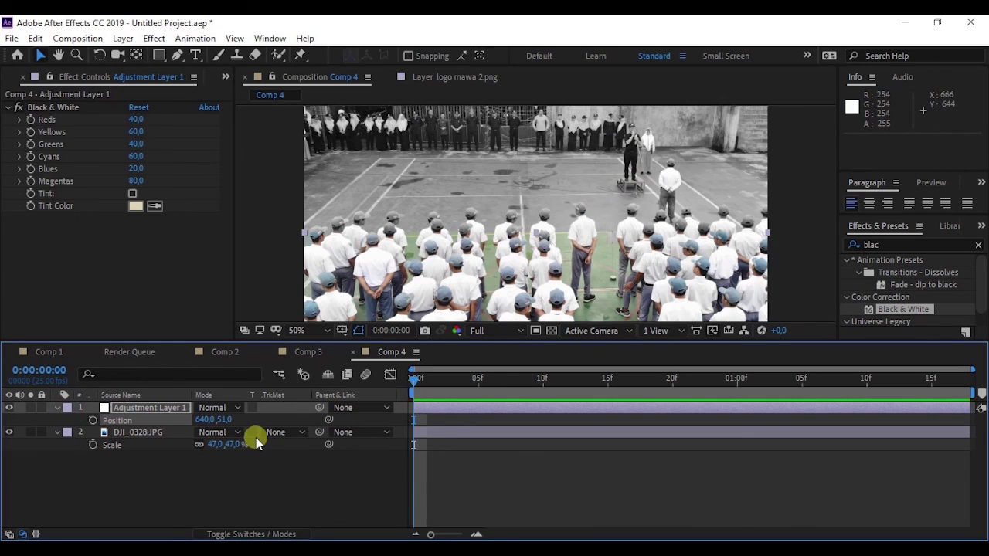
left_click(135, 418)
key("ctrl+z")
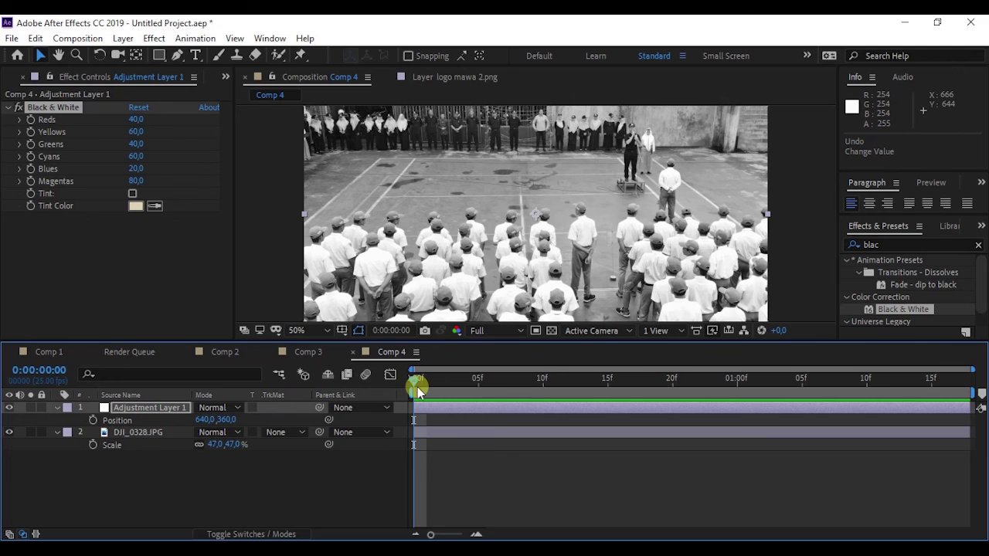
Keyframe the adjustment layer's Position at 0:00:00:00 and set it to 640, -488 at 0:00:01:00
left_click(93, 420)
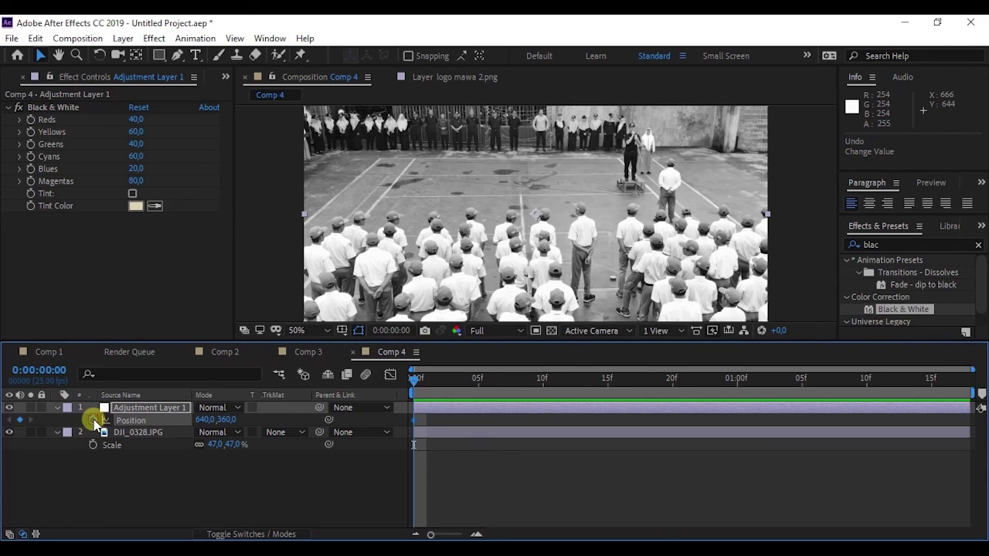
left_click_drag(730, 384, 737, 389)
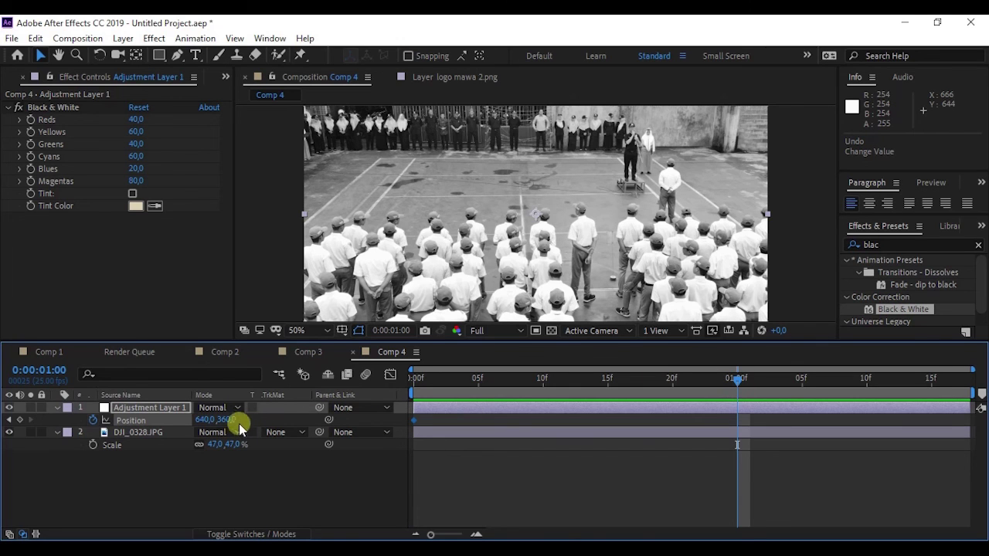
scroll(533, 281, "down", 2)
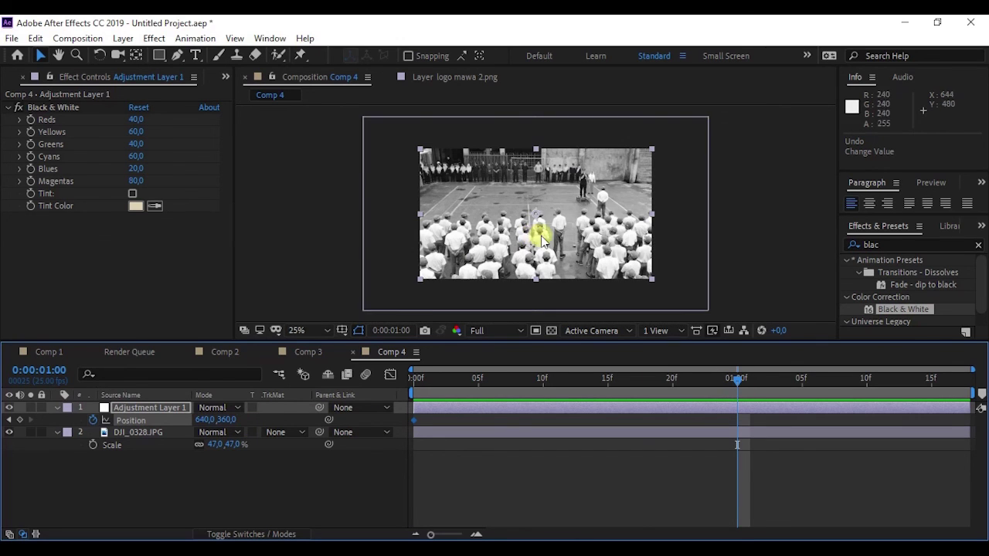
left_click_drag(231, 419, 6, 436)
left_click_drag(209, 417, 42, 440)
left_click_drag(231, 419, 2, 434)
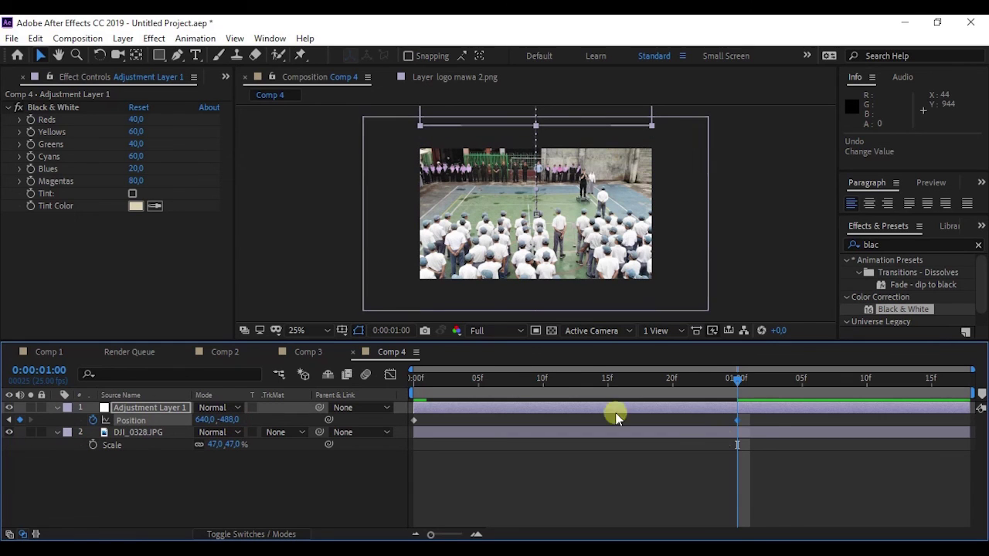
Preview the adjustment layer's movement over the photo from the first frame
left_click_drag(734, 392, 415, 394)
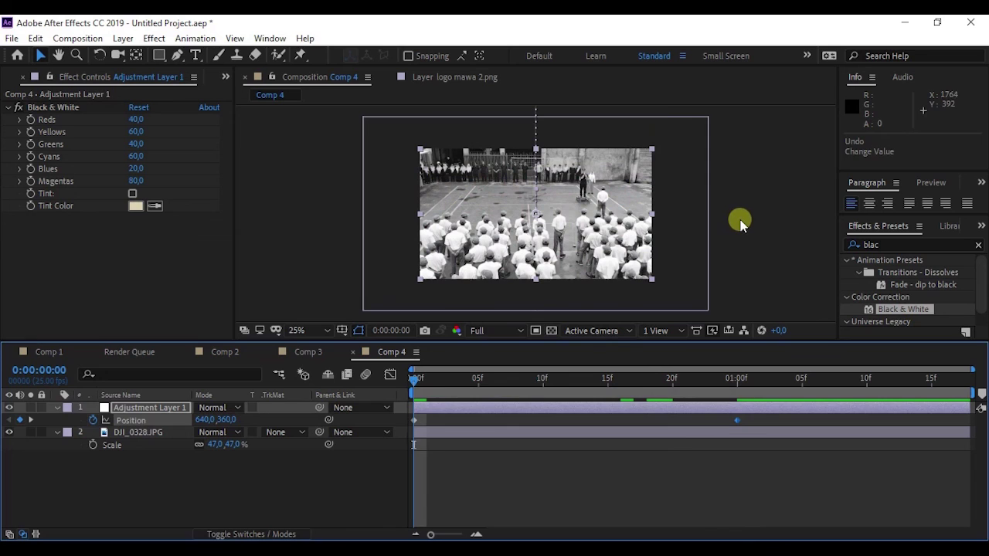
scroll(583, 219, "up", 2)
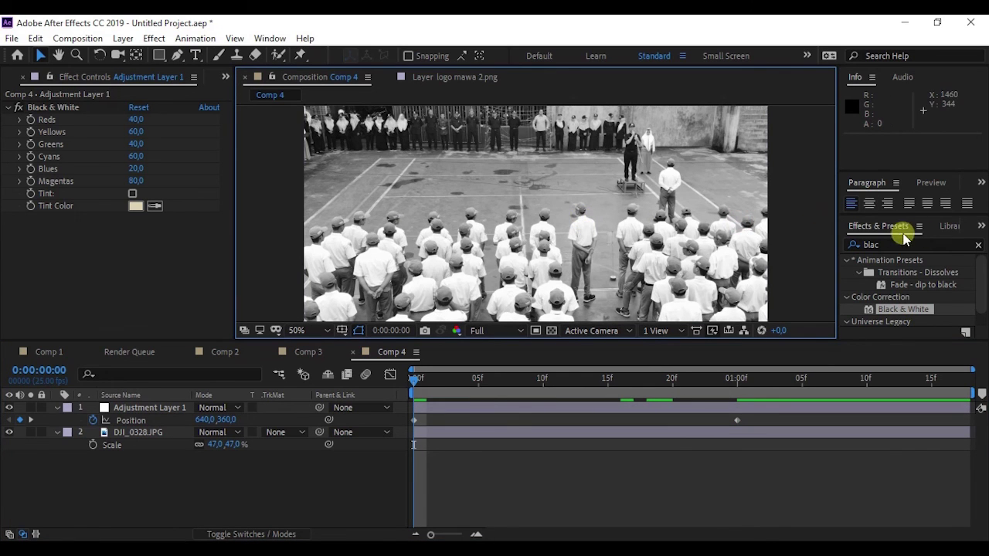
left_click(981, 182)
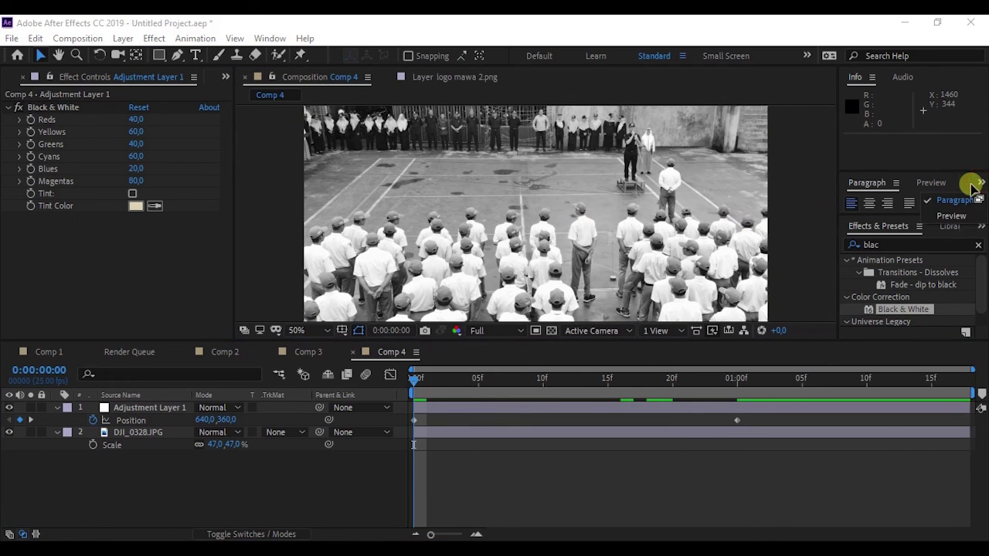
left_click(944, 215)
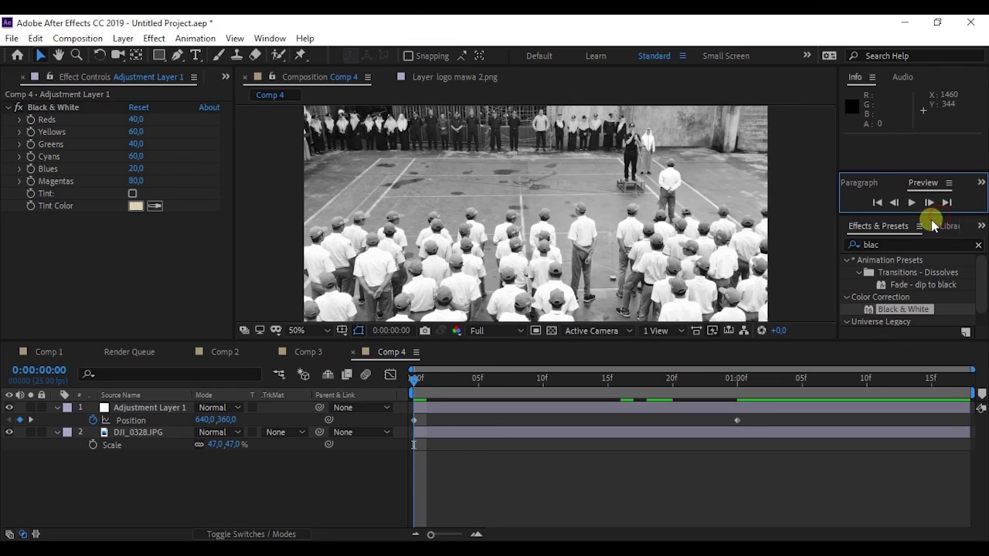
left_click(916, 202)
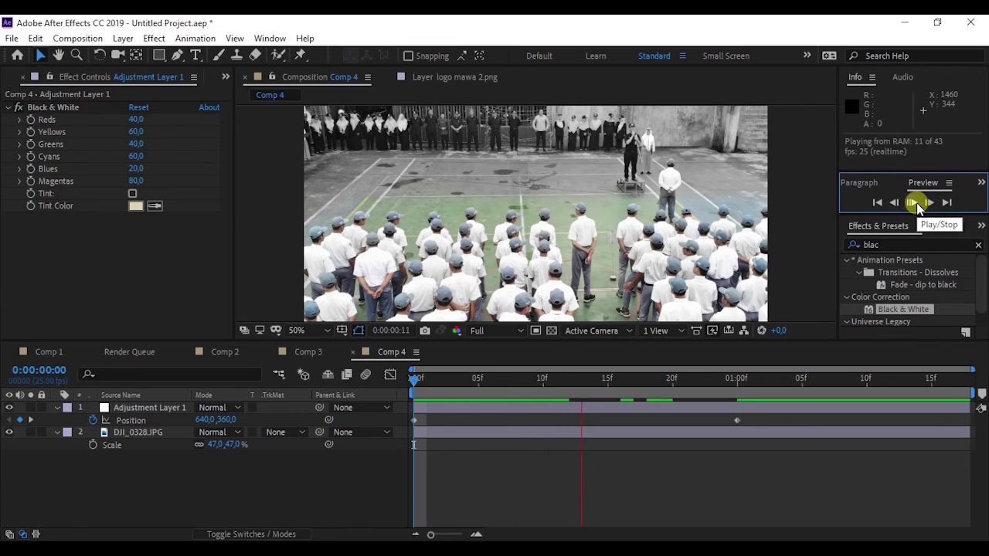
scroll(703, 278, "down", 4)
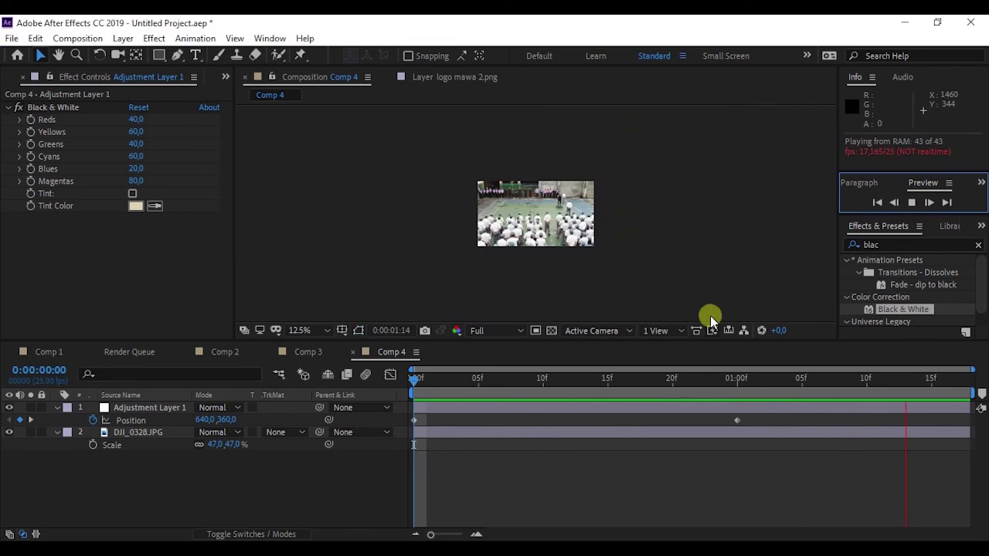
End the work area at 0:00:01:01 and preview the shortened range from the first frame at 50% view
left_click(744, 383)
key("n")
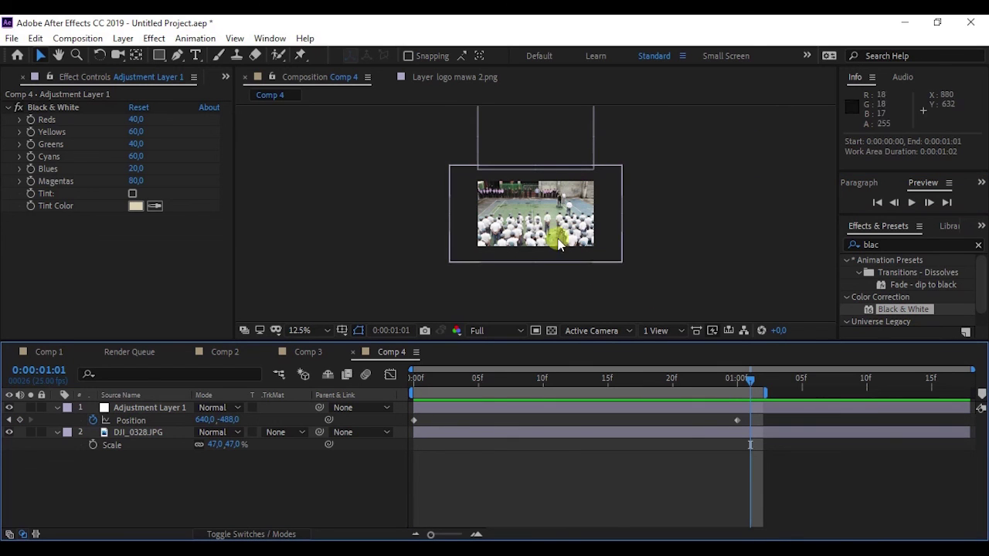
scroll(547, 230, "up", 1)
left_click_drag(712, 380, 400, 399)
key("slash")
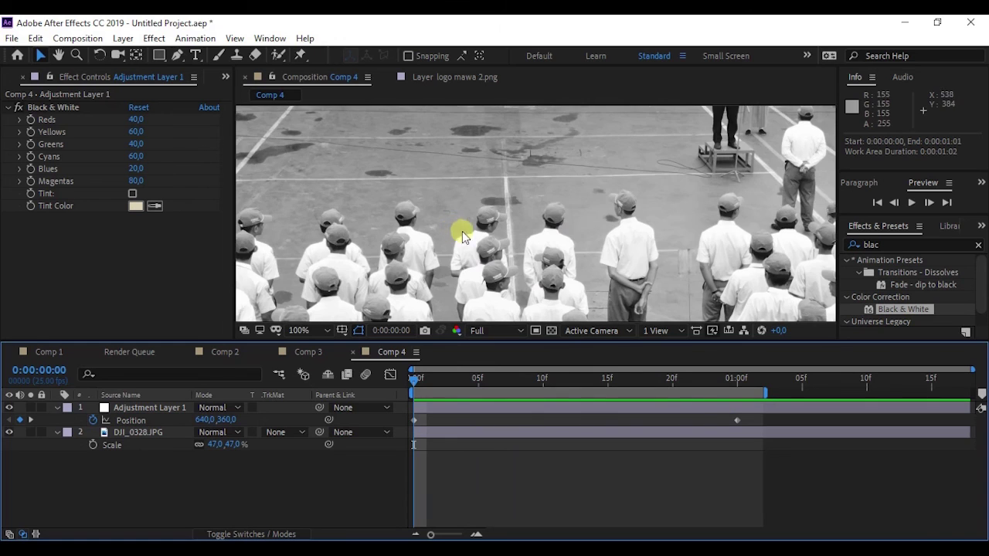
scroll(490, 242, "down", 2)
left_click(911, 203)
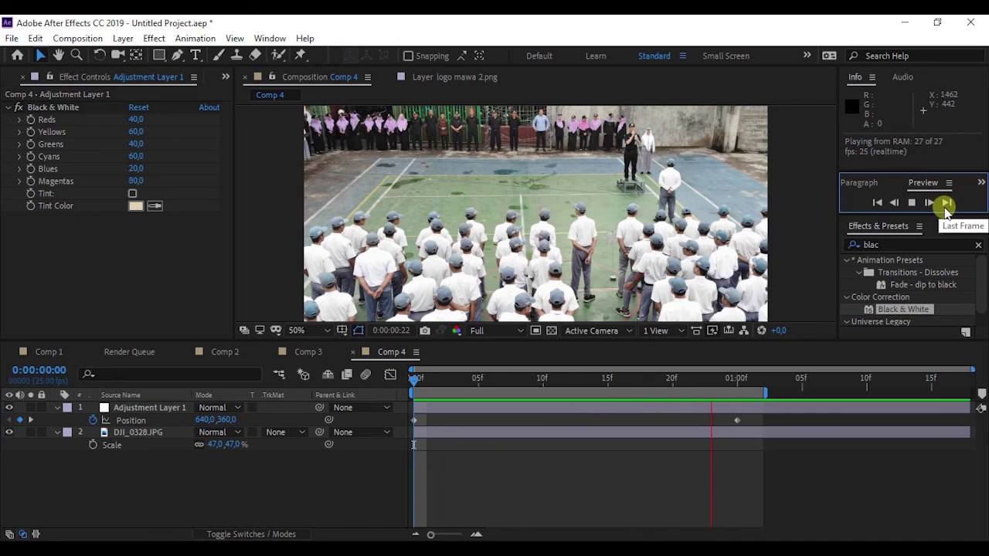
Enlarge the composition view by shrinking the timeline area, and scrub and play through the black-and-white reveal
left_click(567, 379)
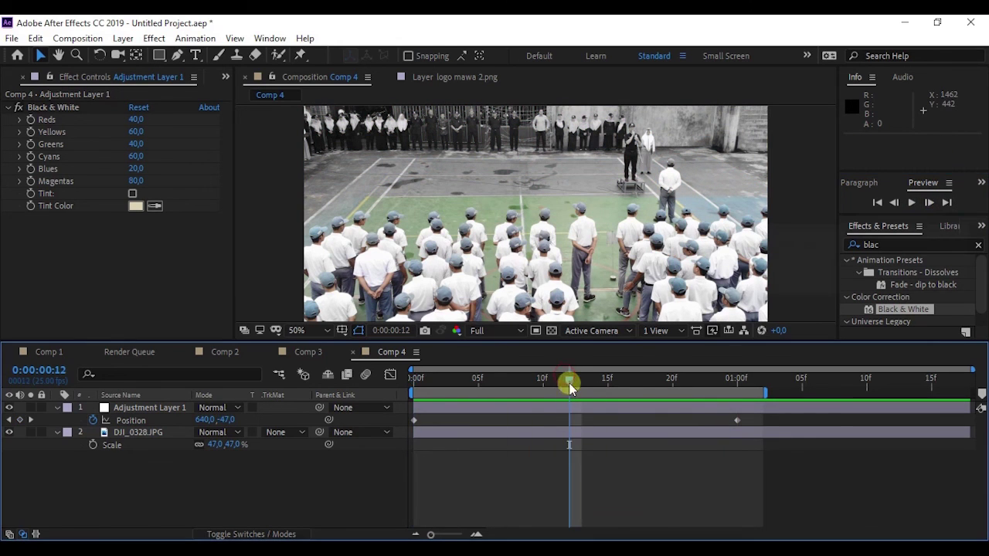
left_click(570, 341)
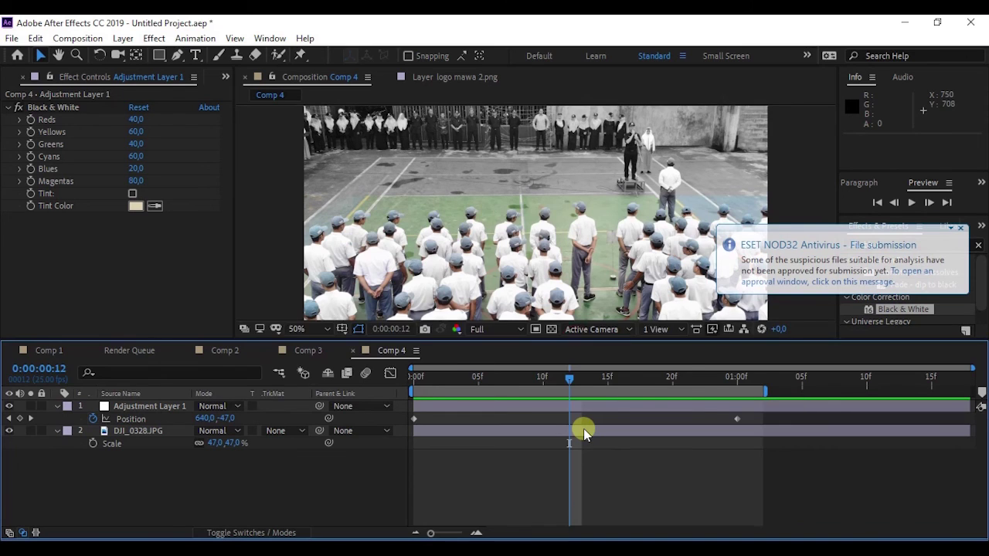
left_click_drag(584, 431, 583, 429)
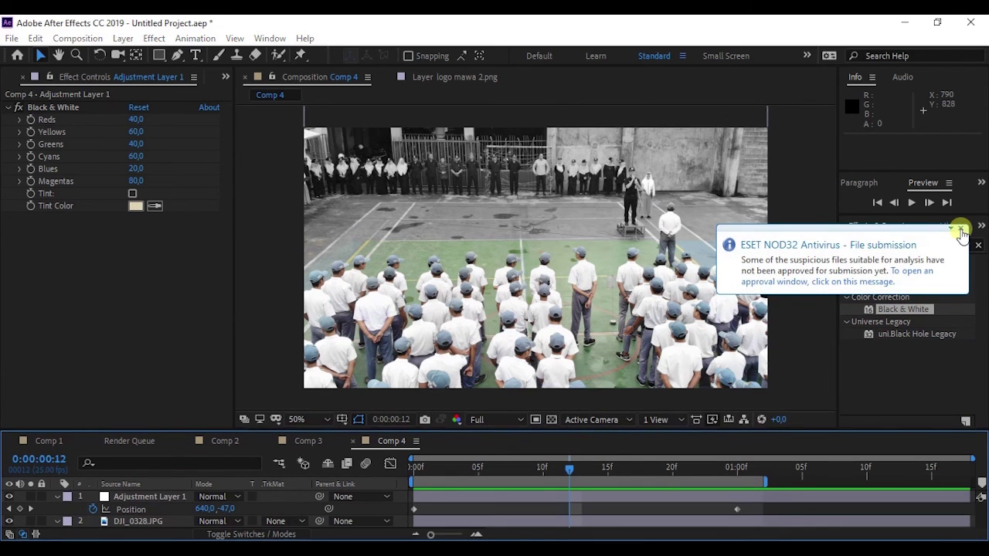
left_click_drag(523, 475, 504, 537)
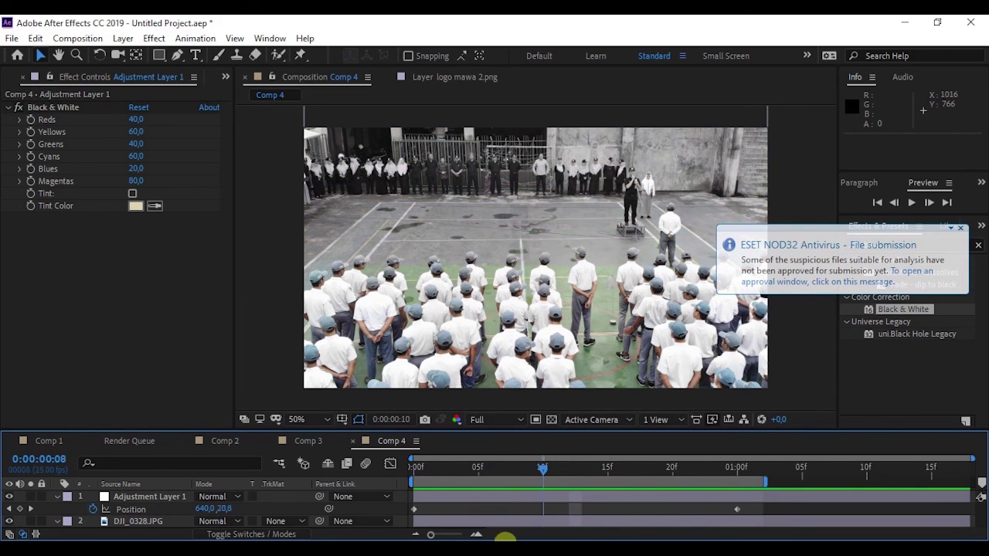
key("space")
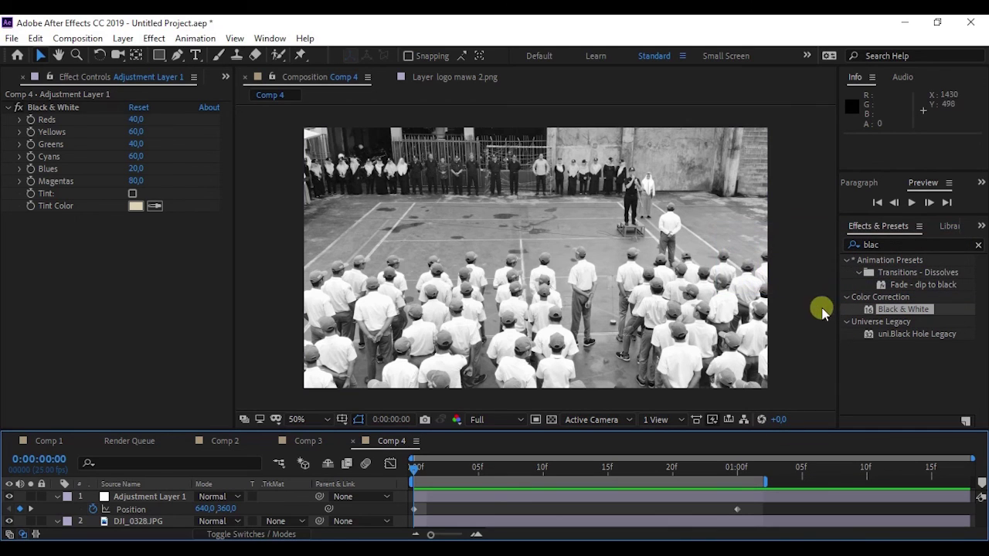
Switch to Notepad to show the topic list in trs.txt
key("alt+Tab")
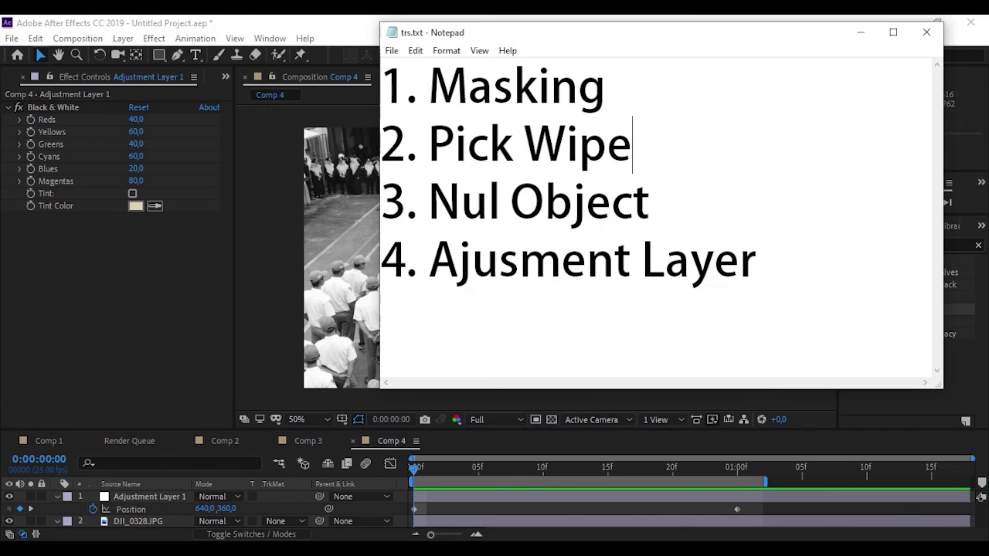